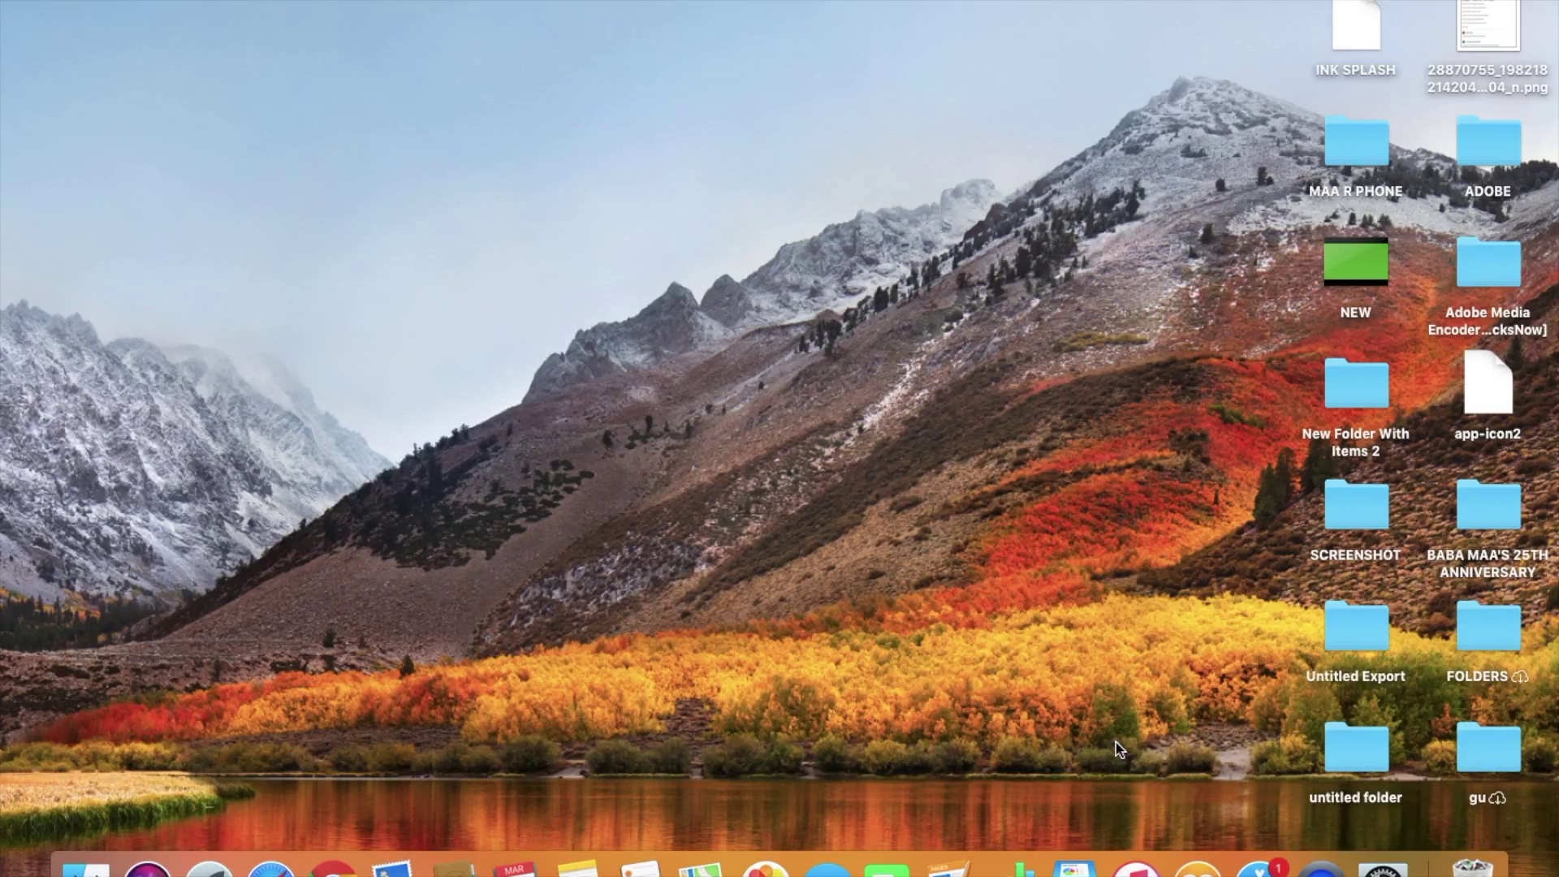
Open an incognito Google Chrome window from the Dock.
click(311, 820)
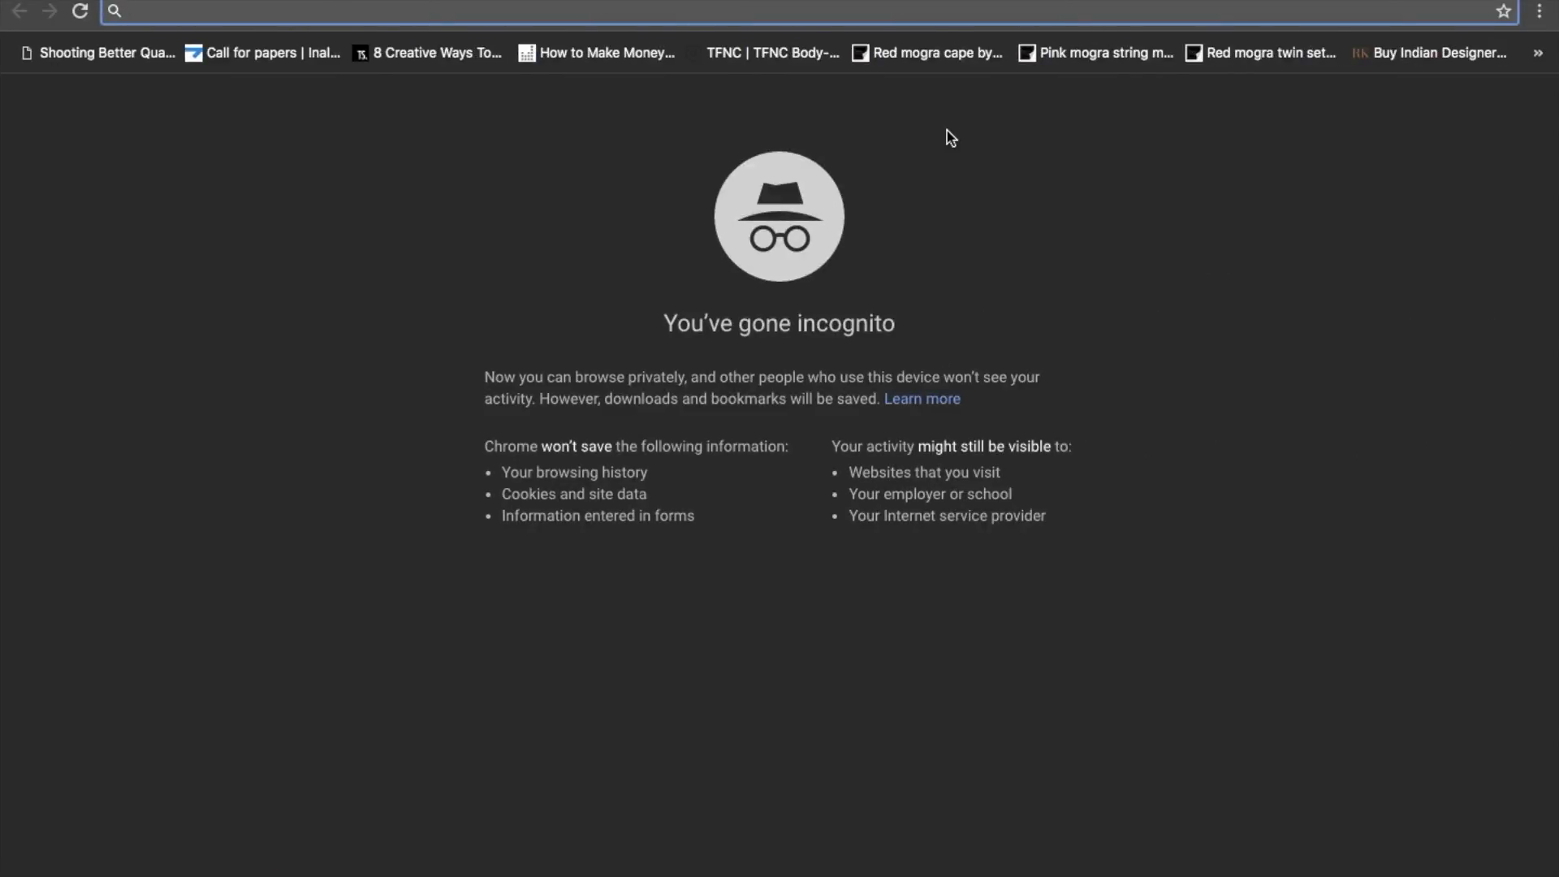
Search Google for 'WATERCOLOR PNG CRAFTHUBS' and show only image results.
text(WATERCOL)
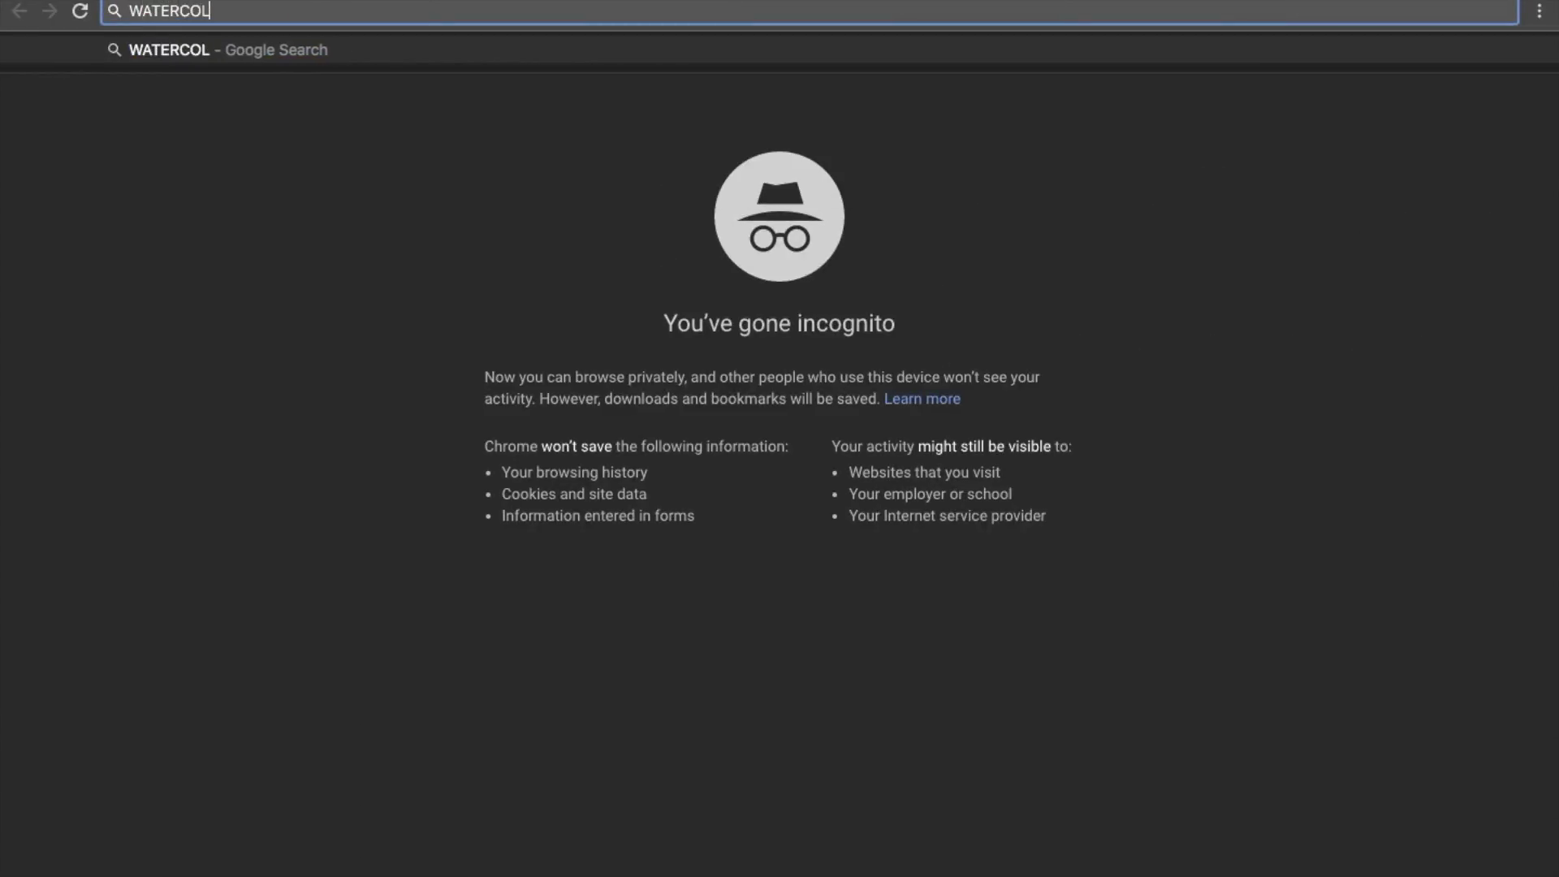
text(OR ONG CR)
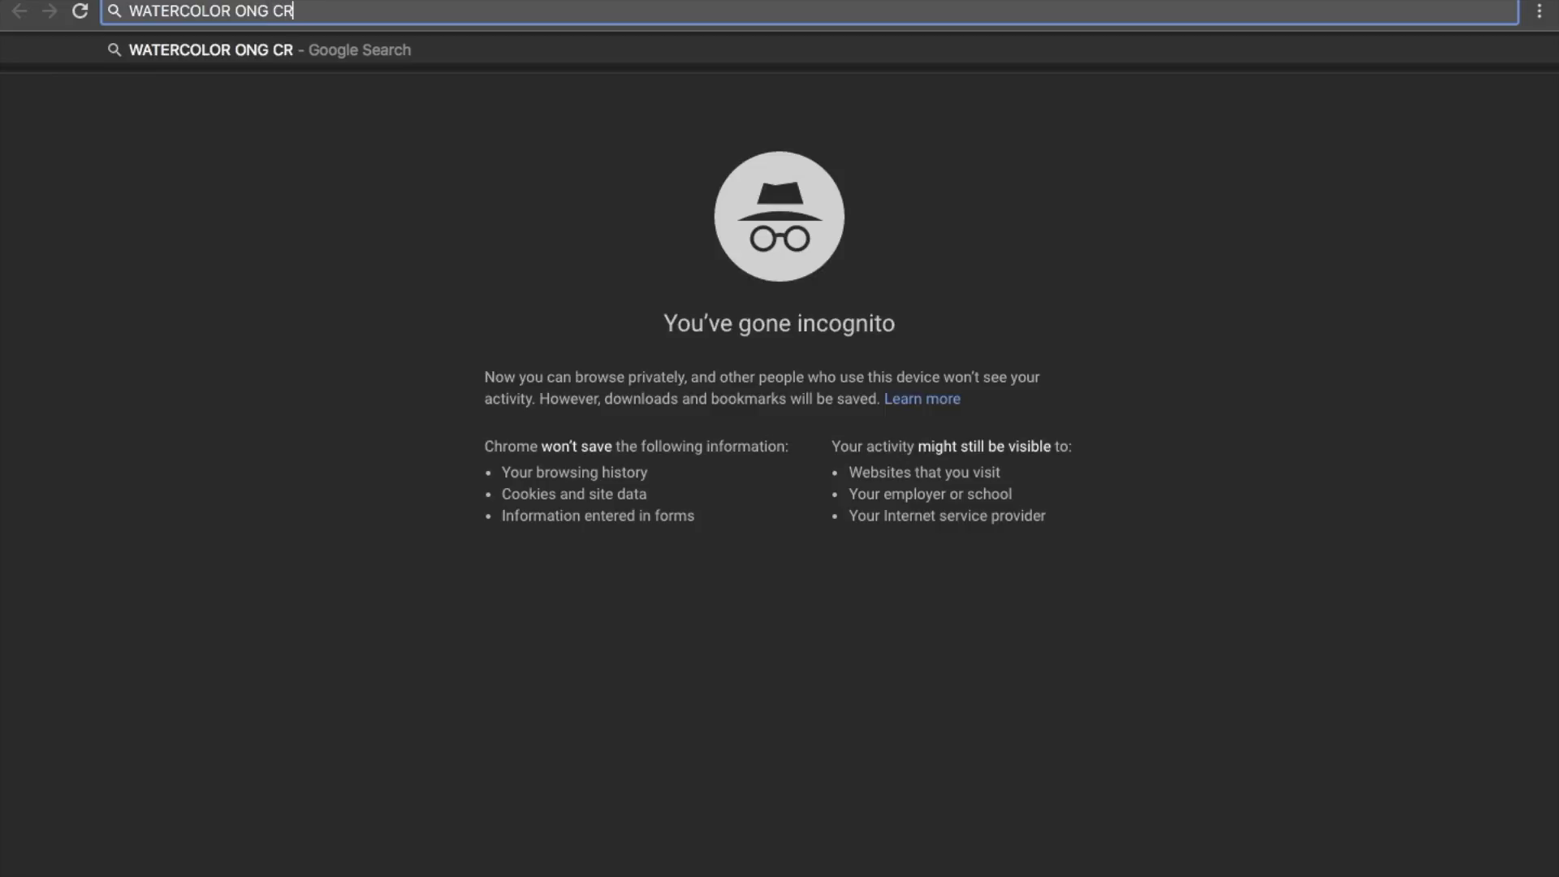
text(AFTHUBS)
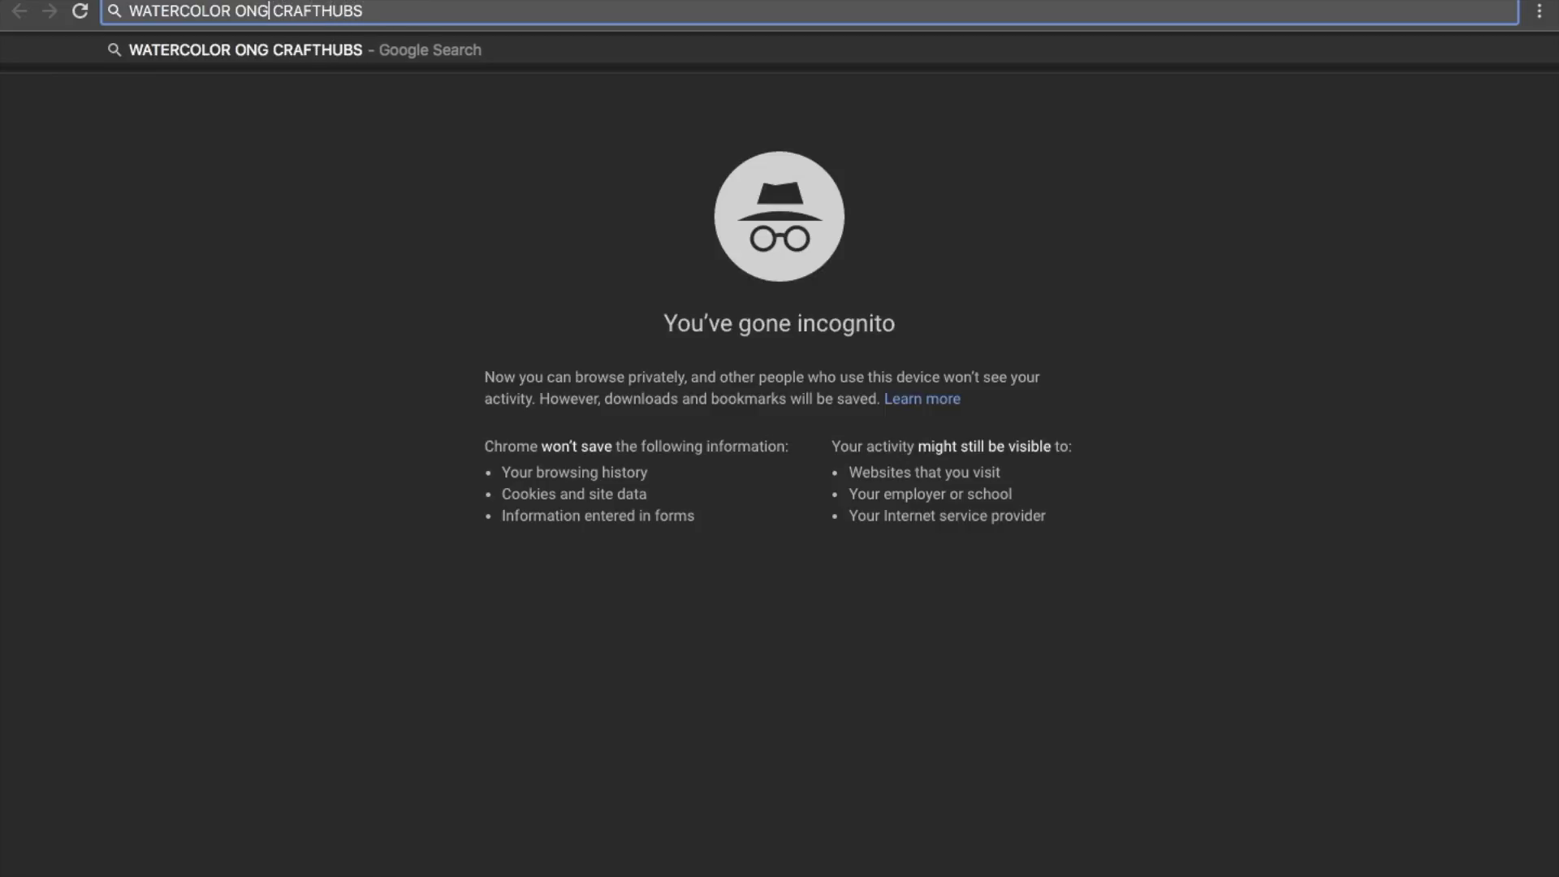
key(BackSpace)
text(P)
key(Return)
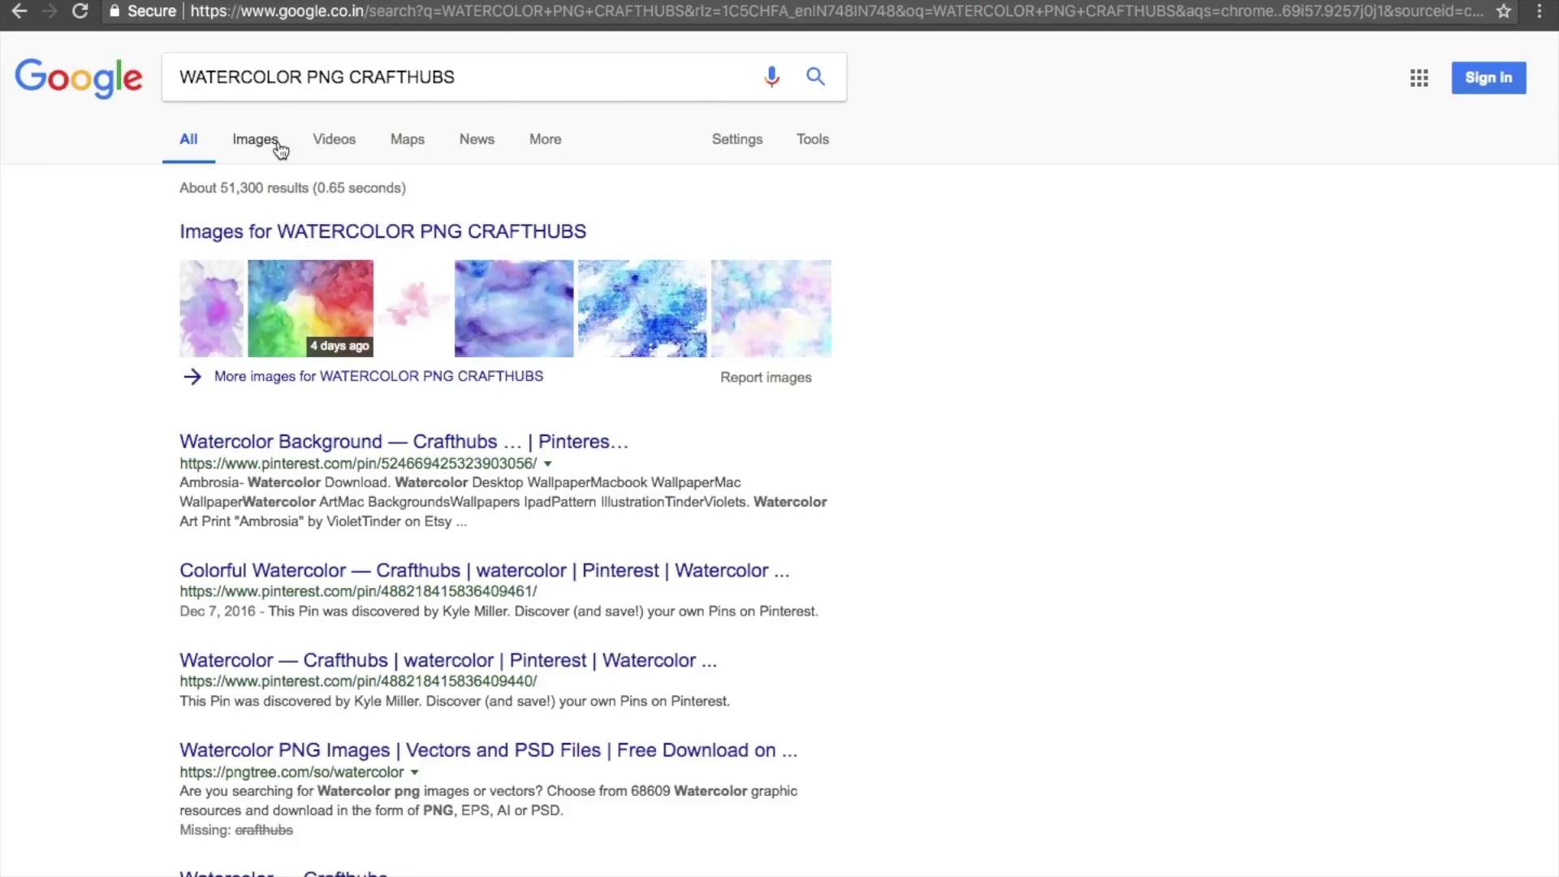
click(280, 149)
Refine the image search to 'WATERCOLOR PNG TRANSPARENT CRAFTHUBS'.
scroll(372, 675, down, 4)
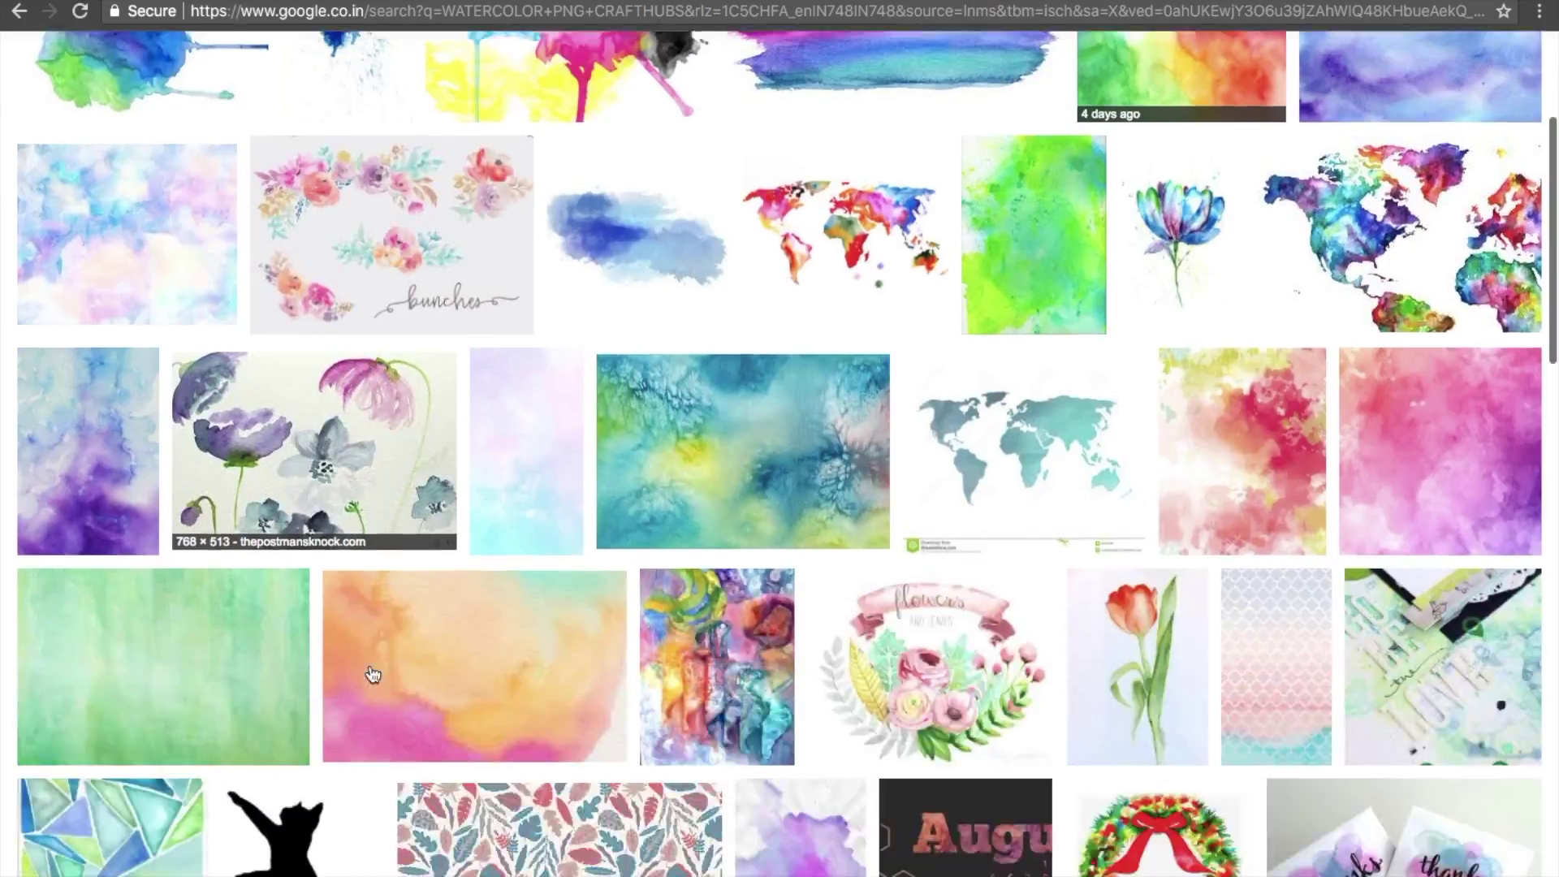
scroll(373, 675, down, 2)
scroll(372, 675, down, 7)
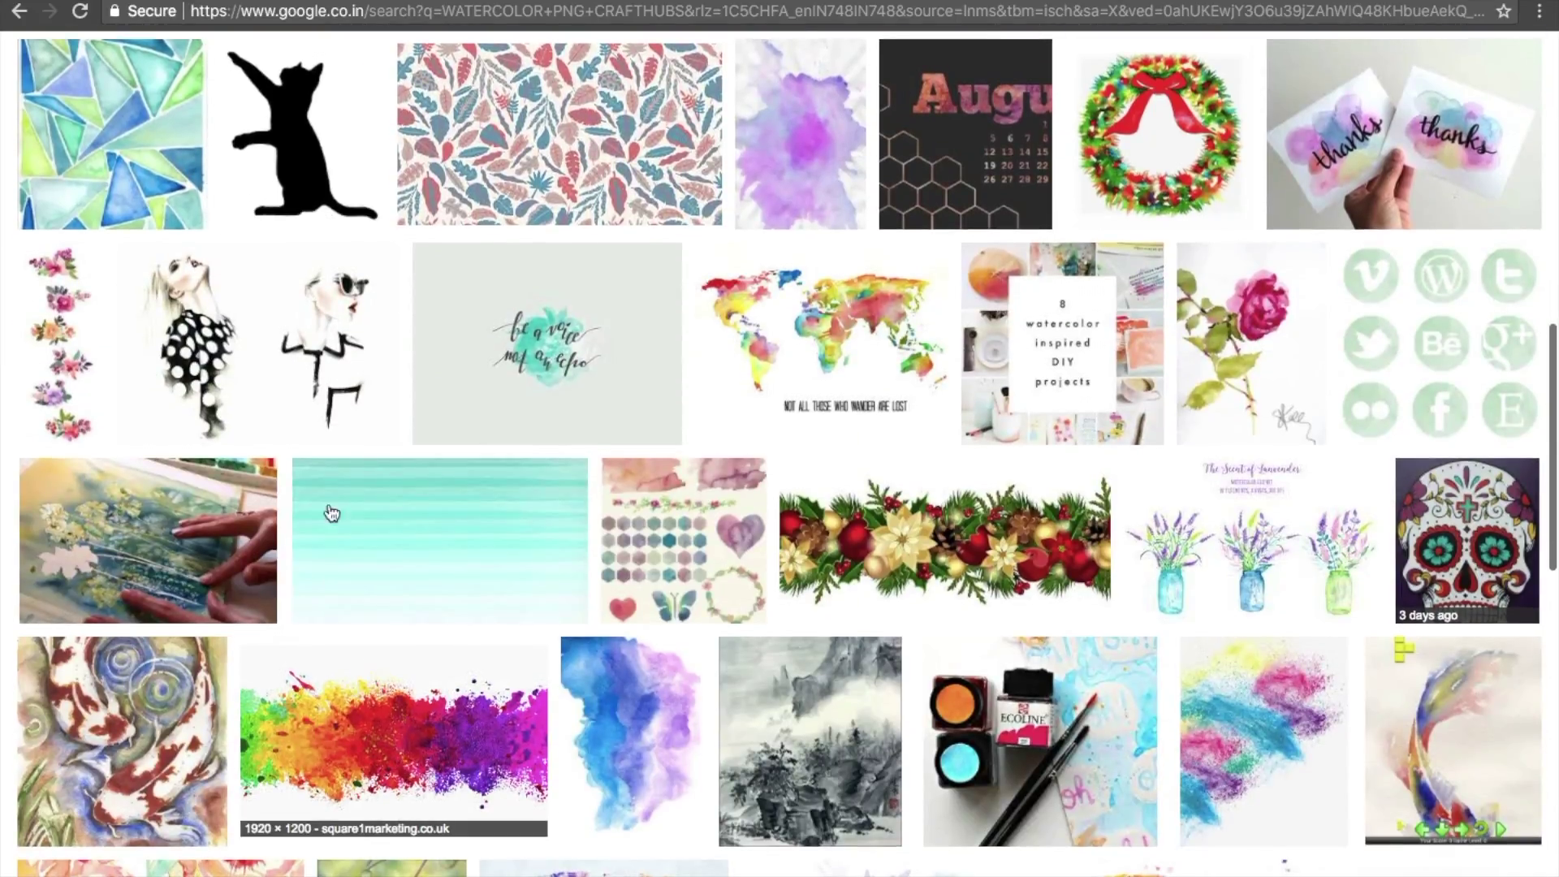
scroll(341, 354, up, 1)
scroll(341, 354, down, 12)
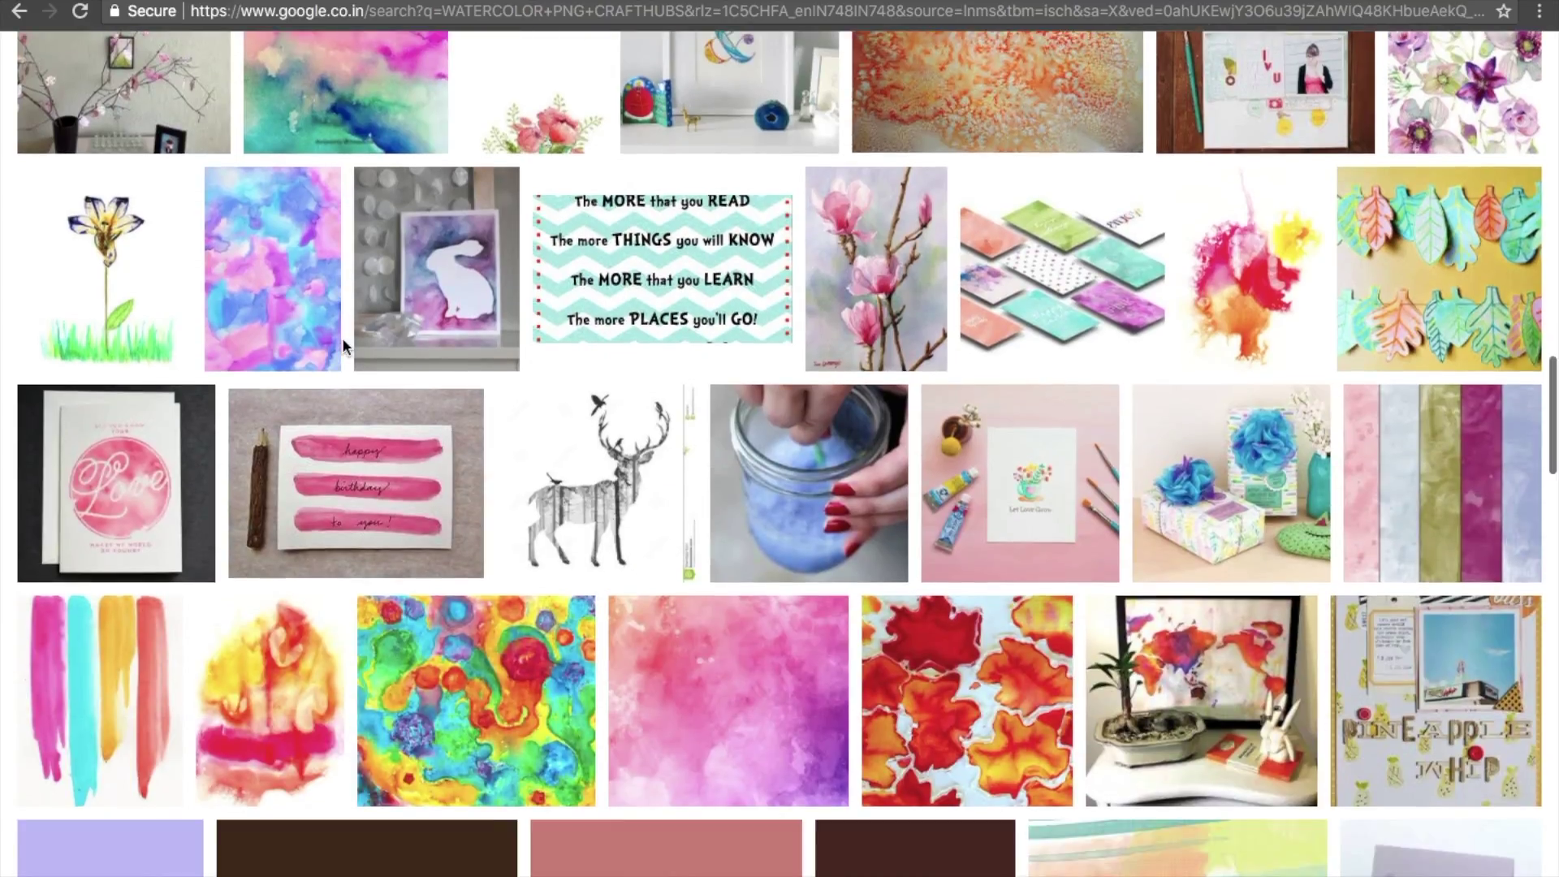
scroll(343, 337, up, 20)
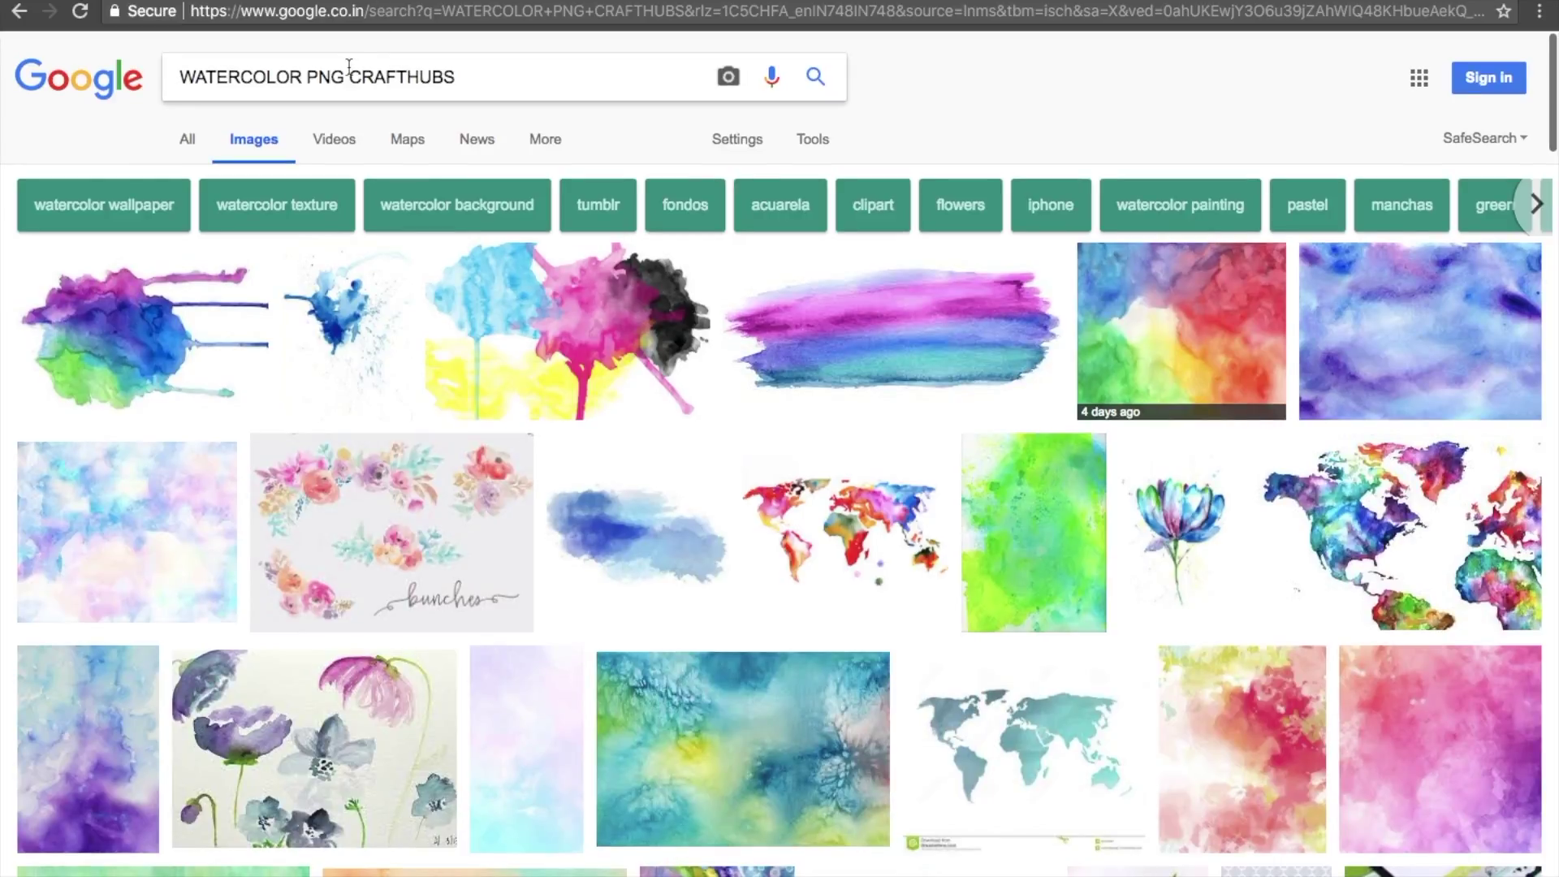
click(349, 77)
text(TRANSPARE)
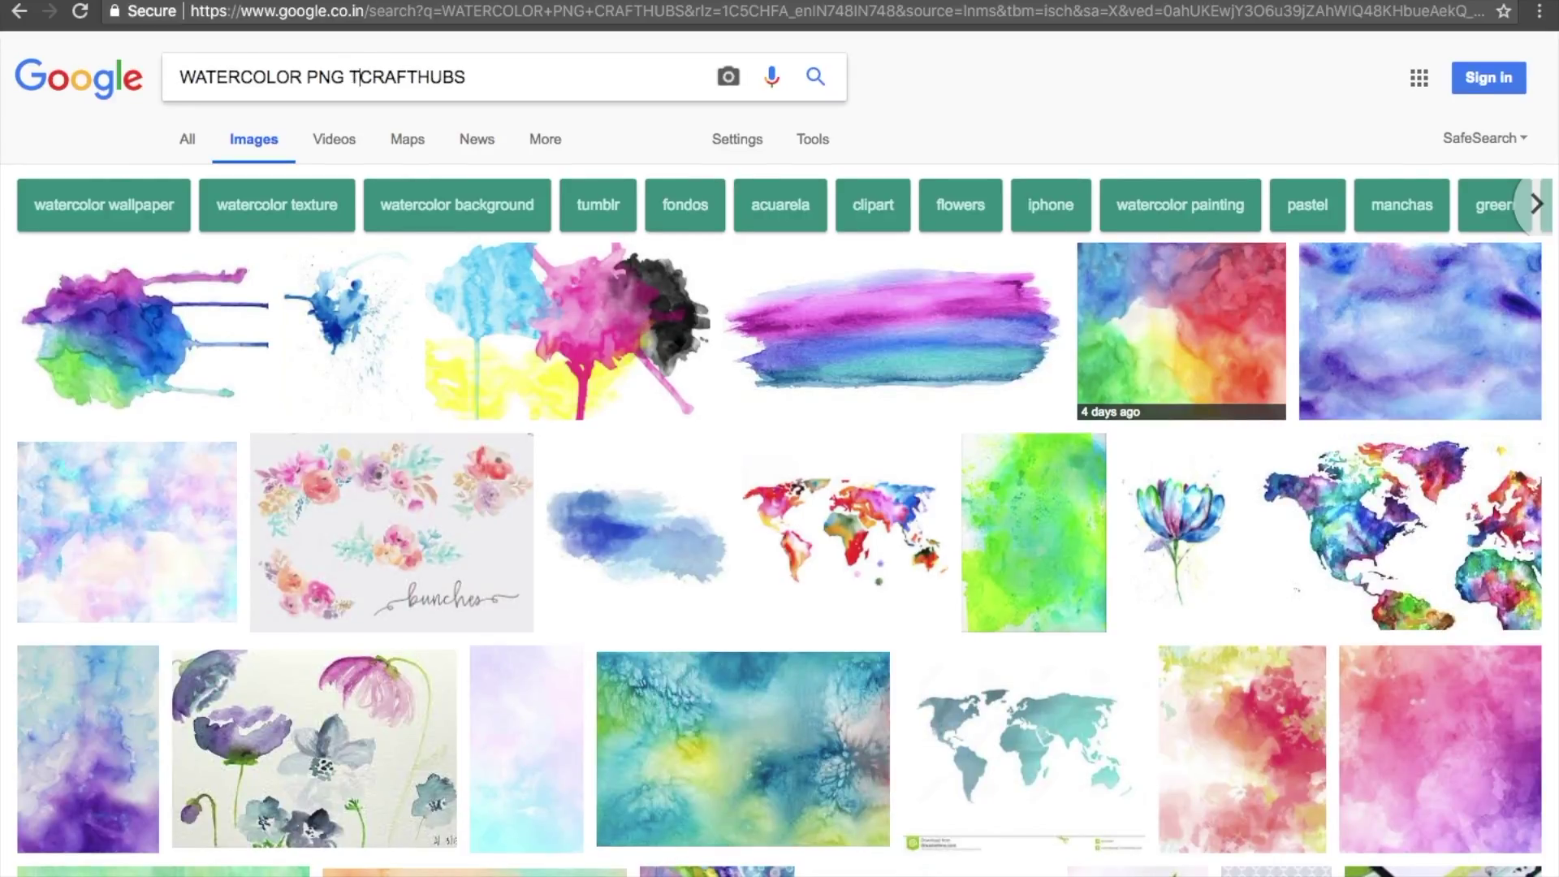
text(NT)
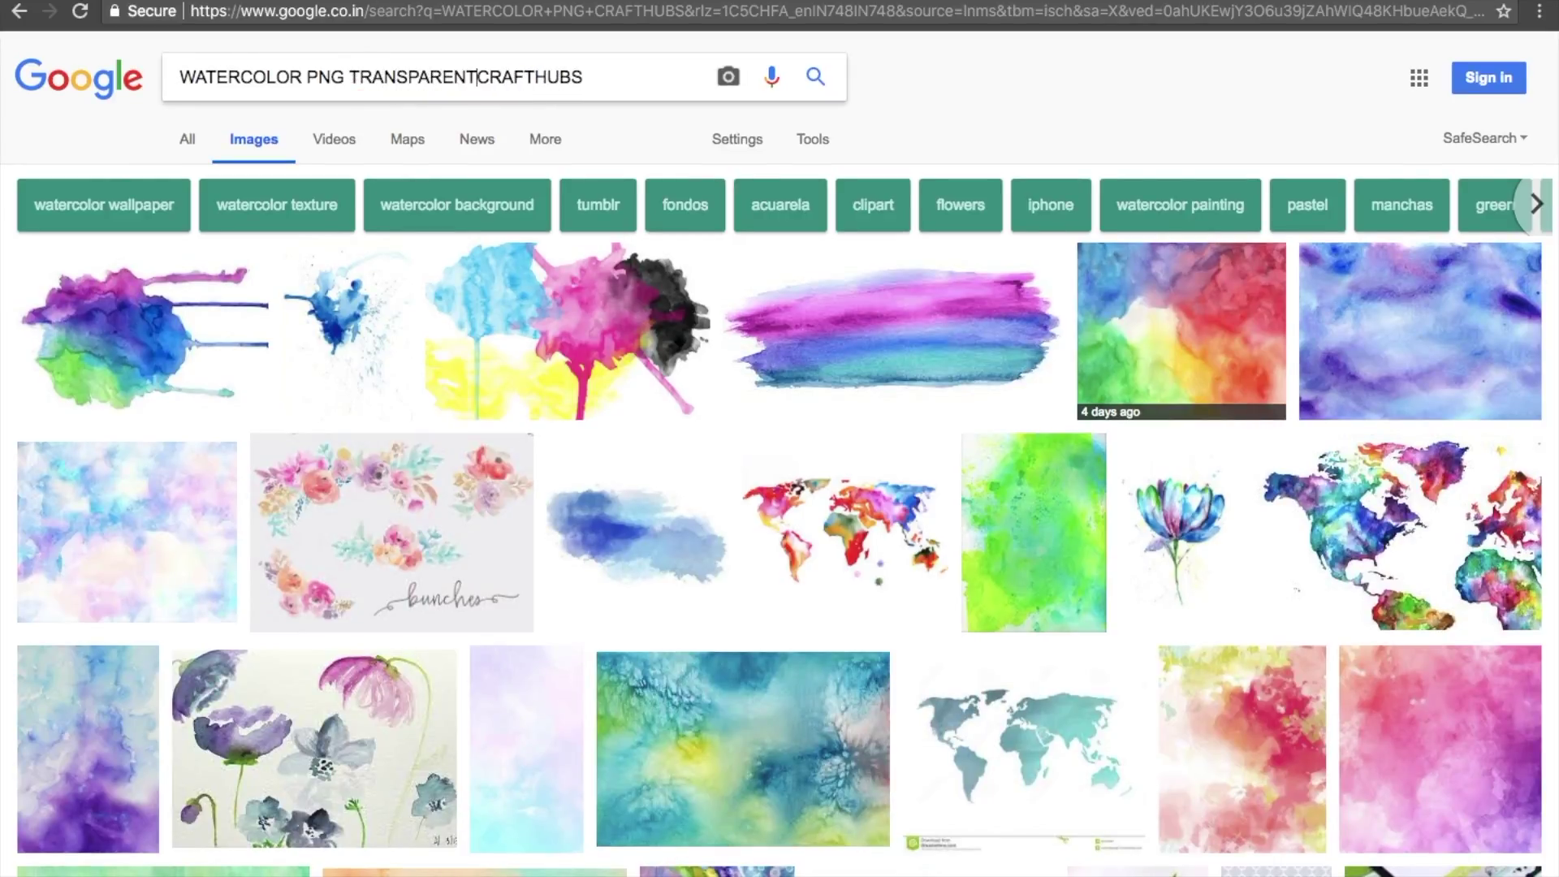
key(Return)
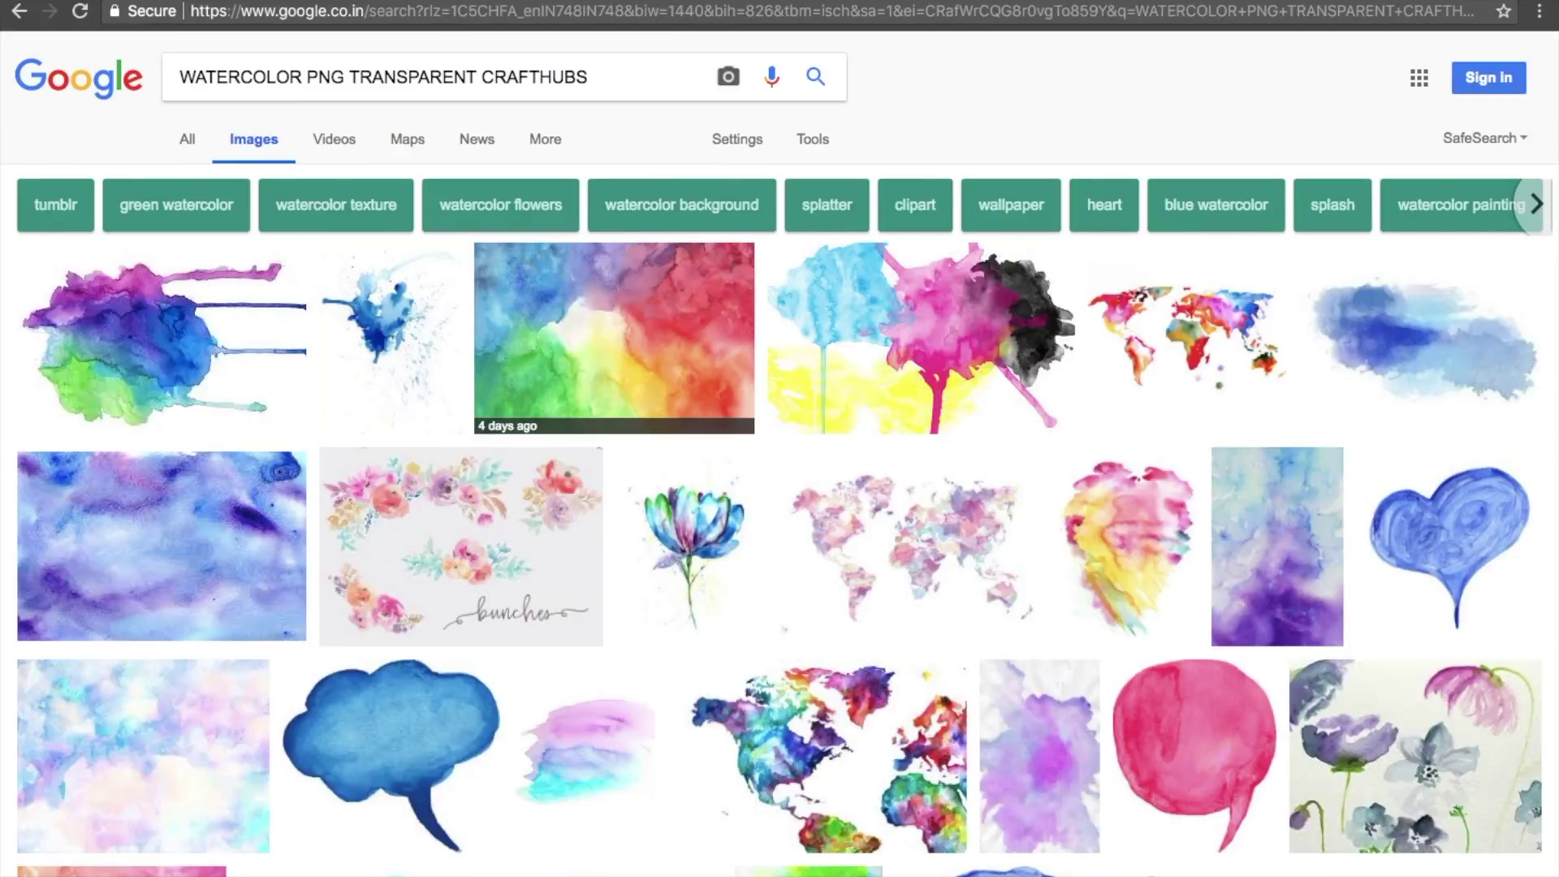
Preview the first result, the 1426 × 1011 'The Drop' watercolor splash.
scroll(361, 671, down, 5)
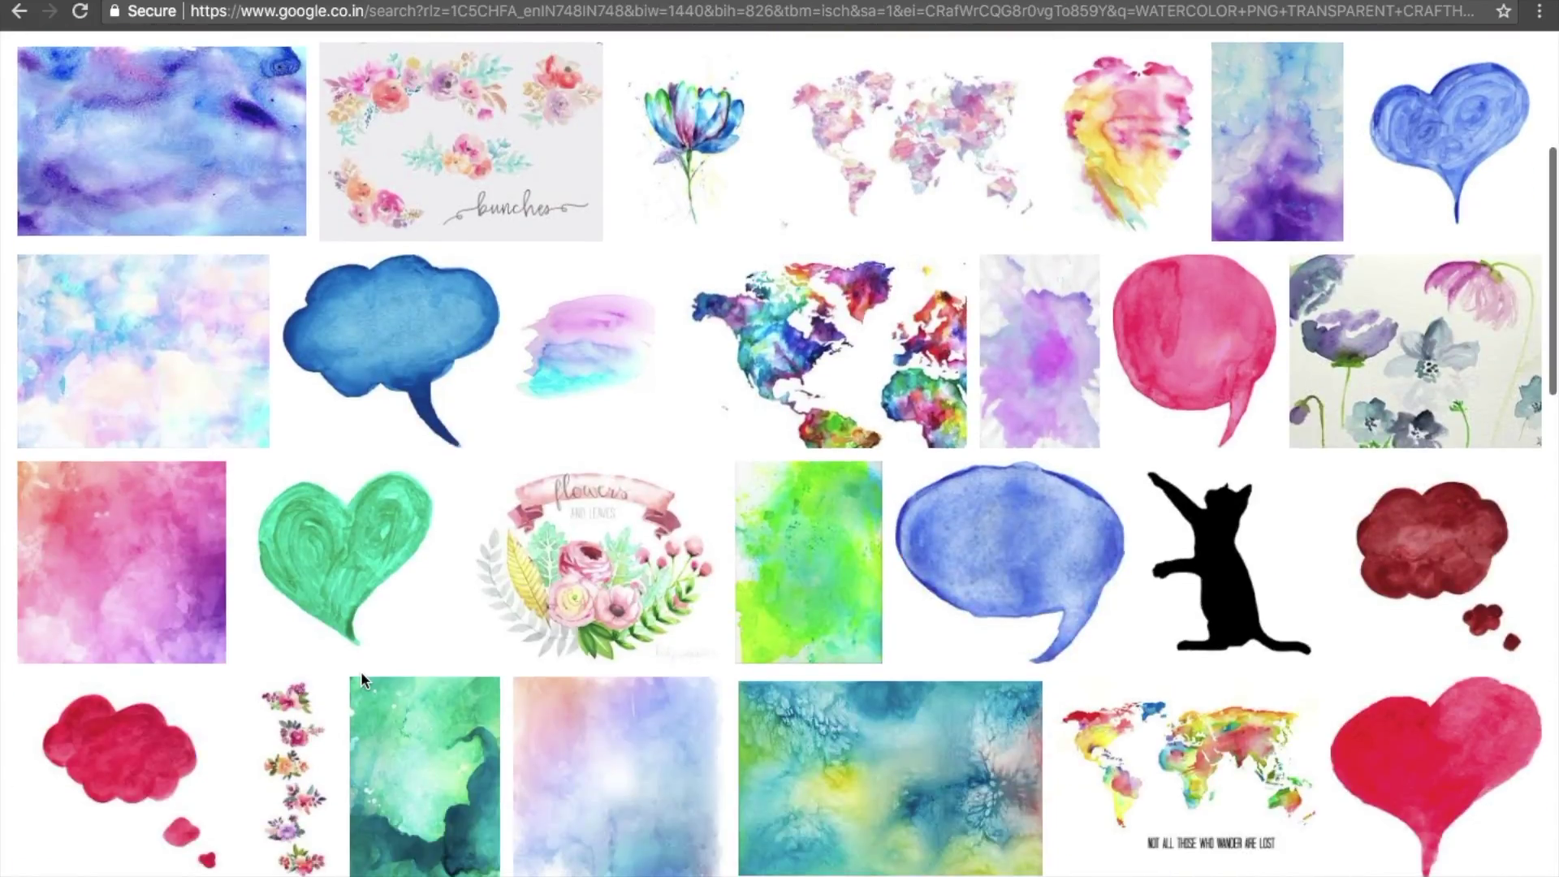
scroll(360, 671, up, 5)
click(216, 323)
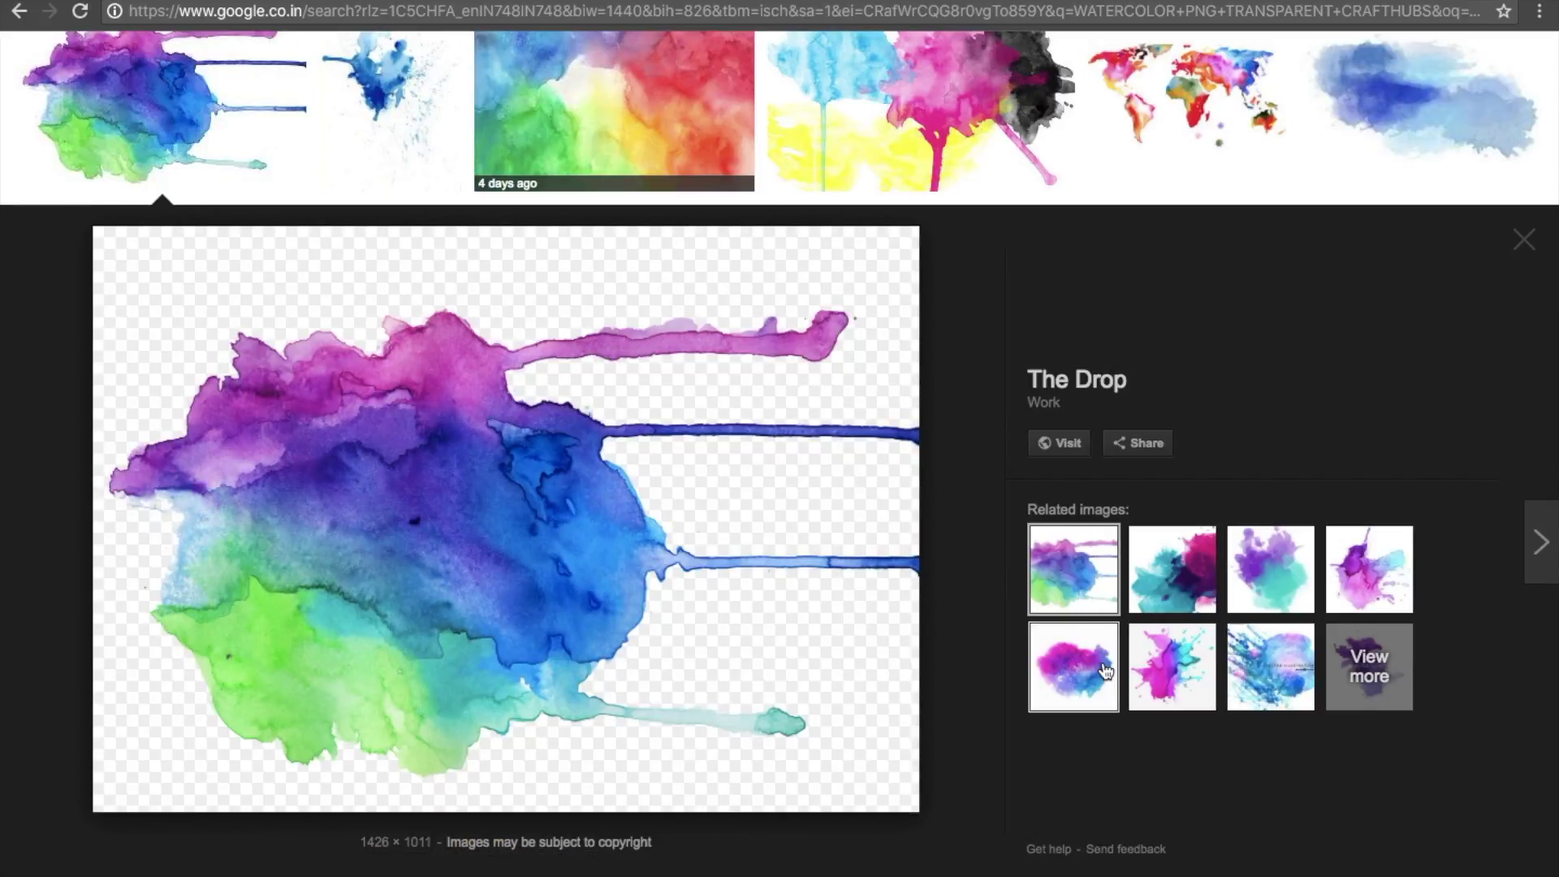
Compare related watercolor thumbnails and settle on the Side Paint Splatter transparent PNG.
click(1100, 669)
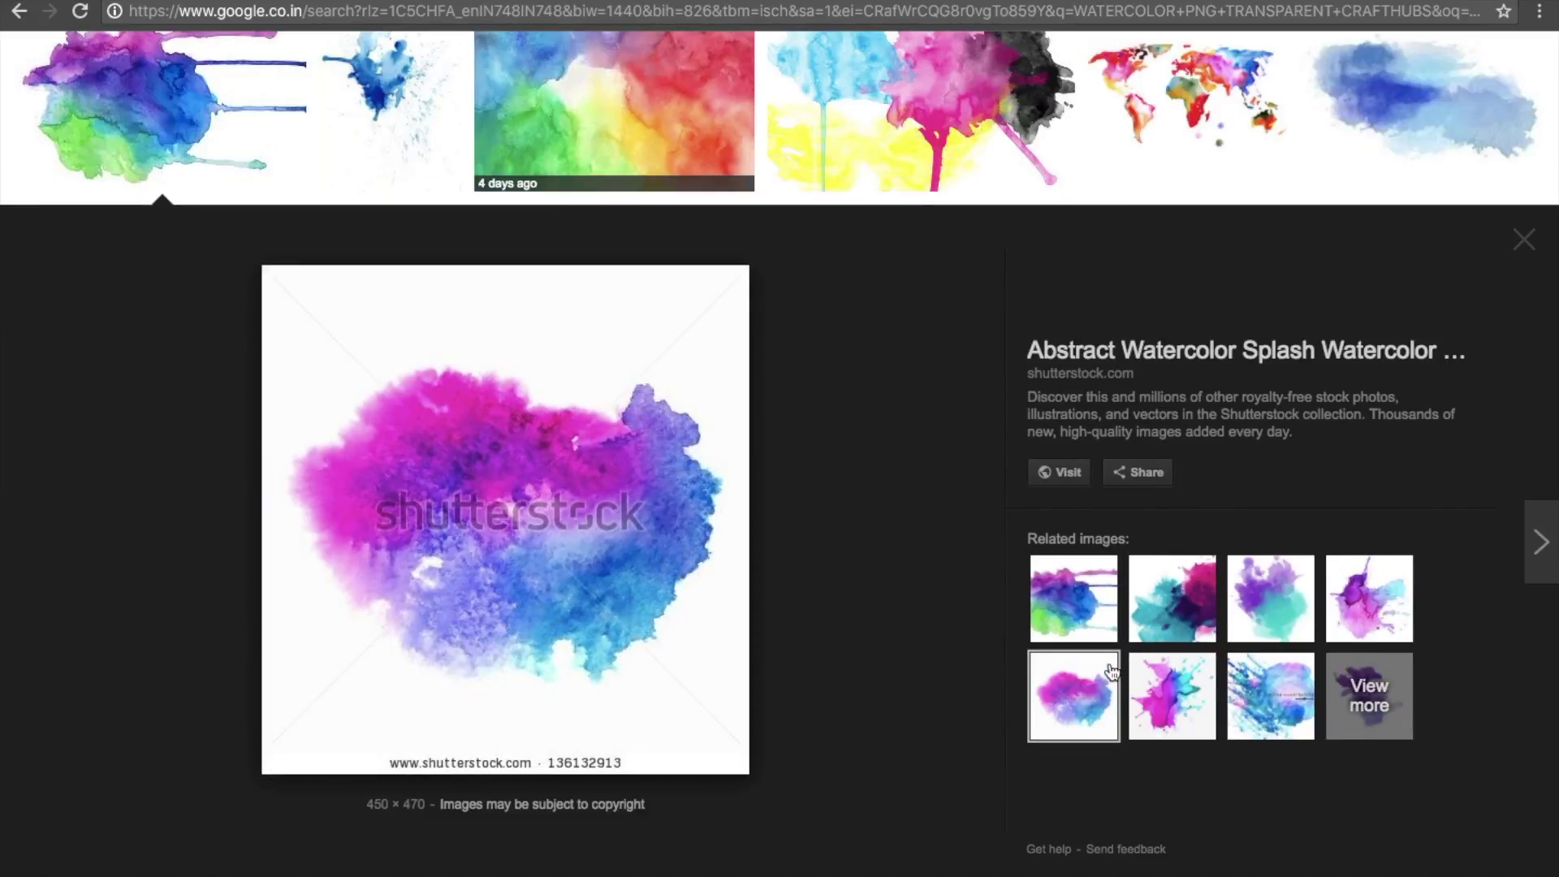
click(1145, 683)
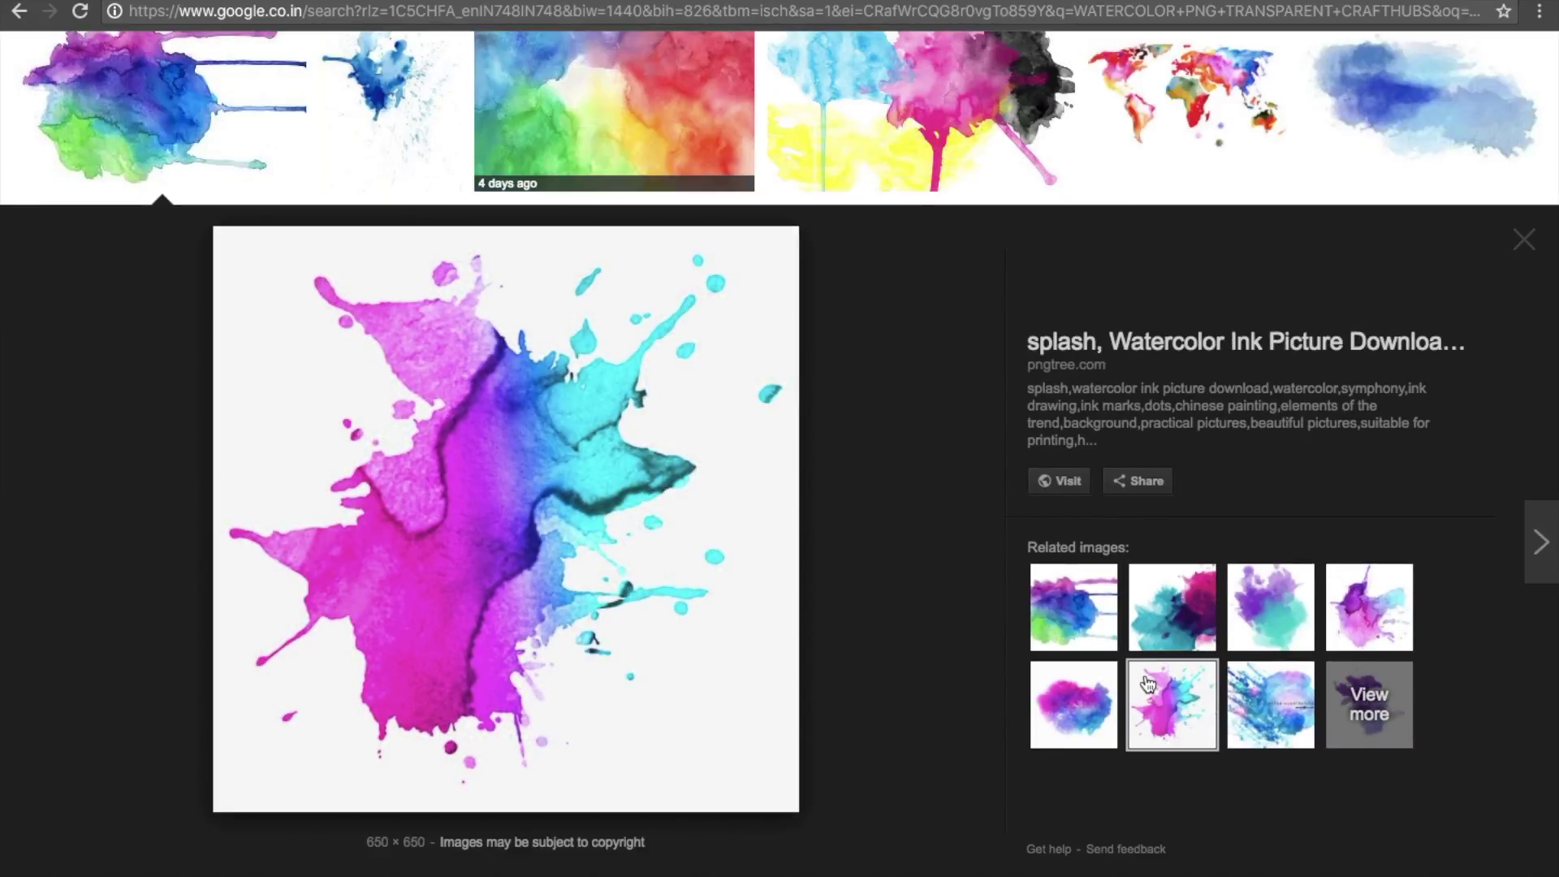
click(1176, 618)
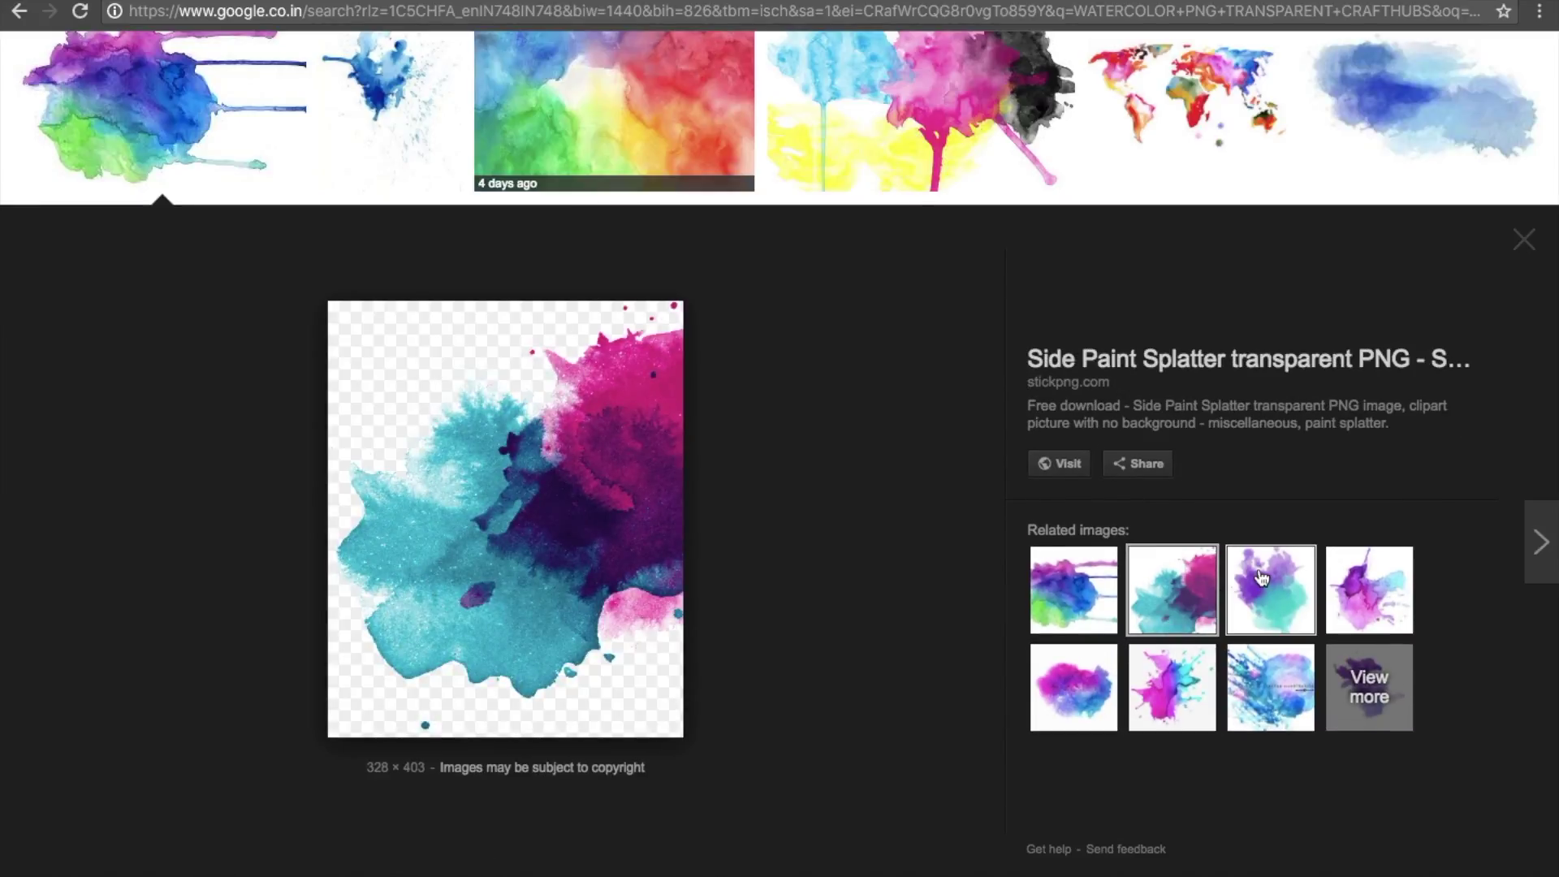
click(1262, 578)
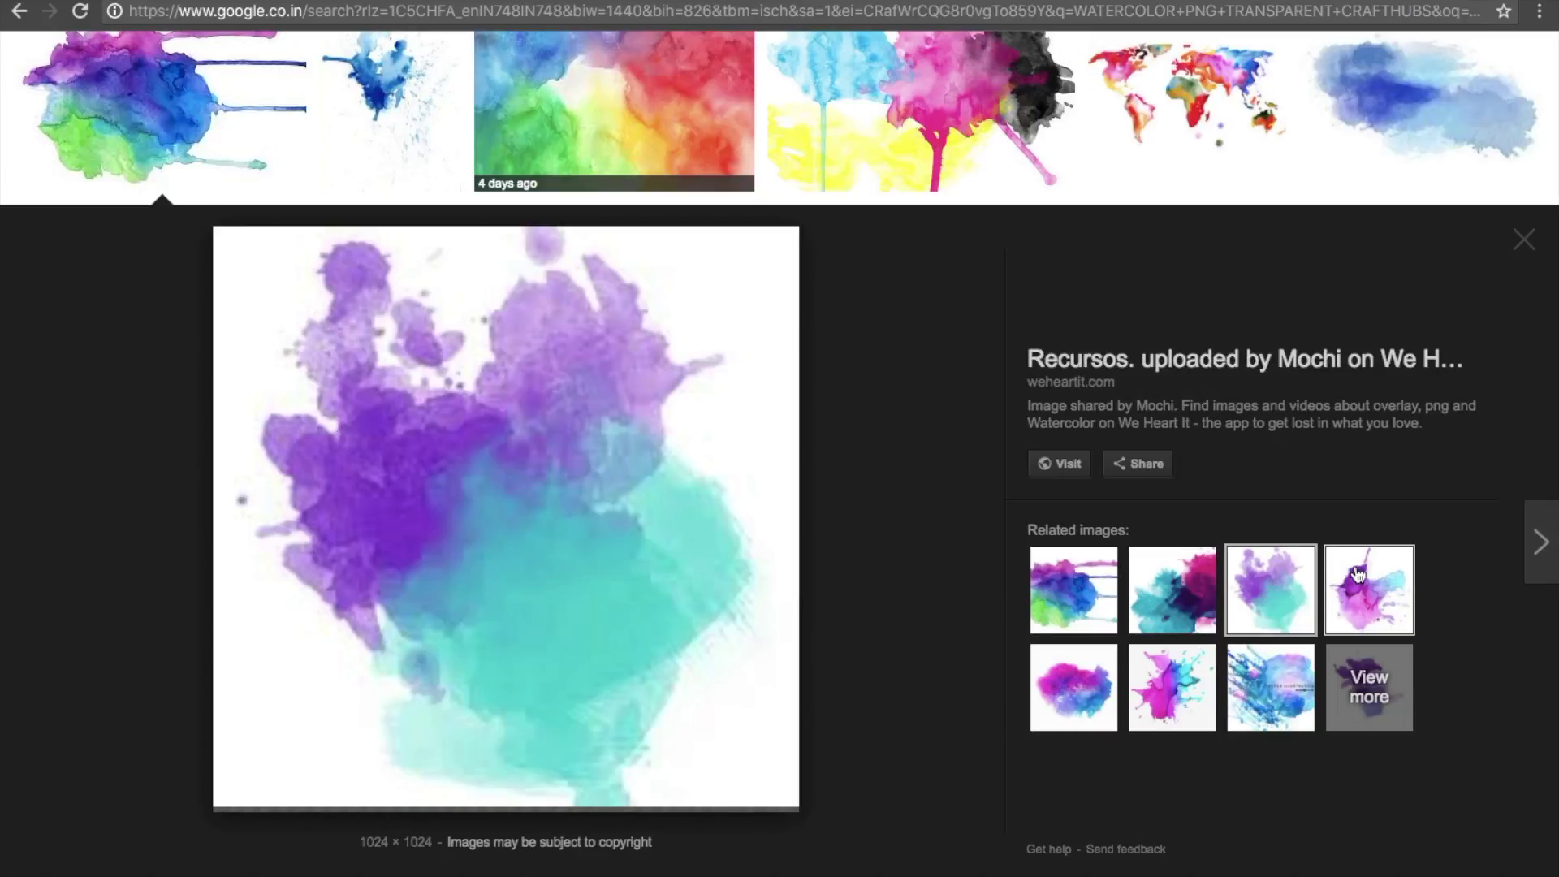
click(1357, 575)
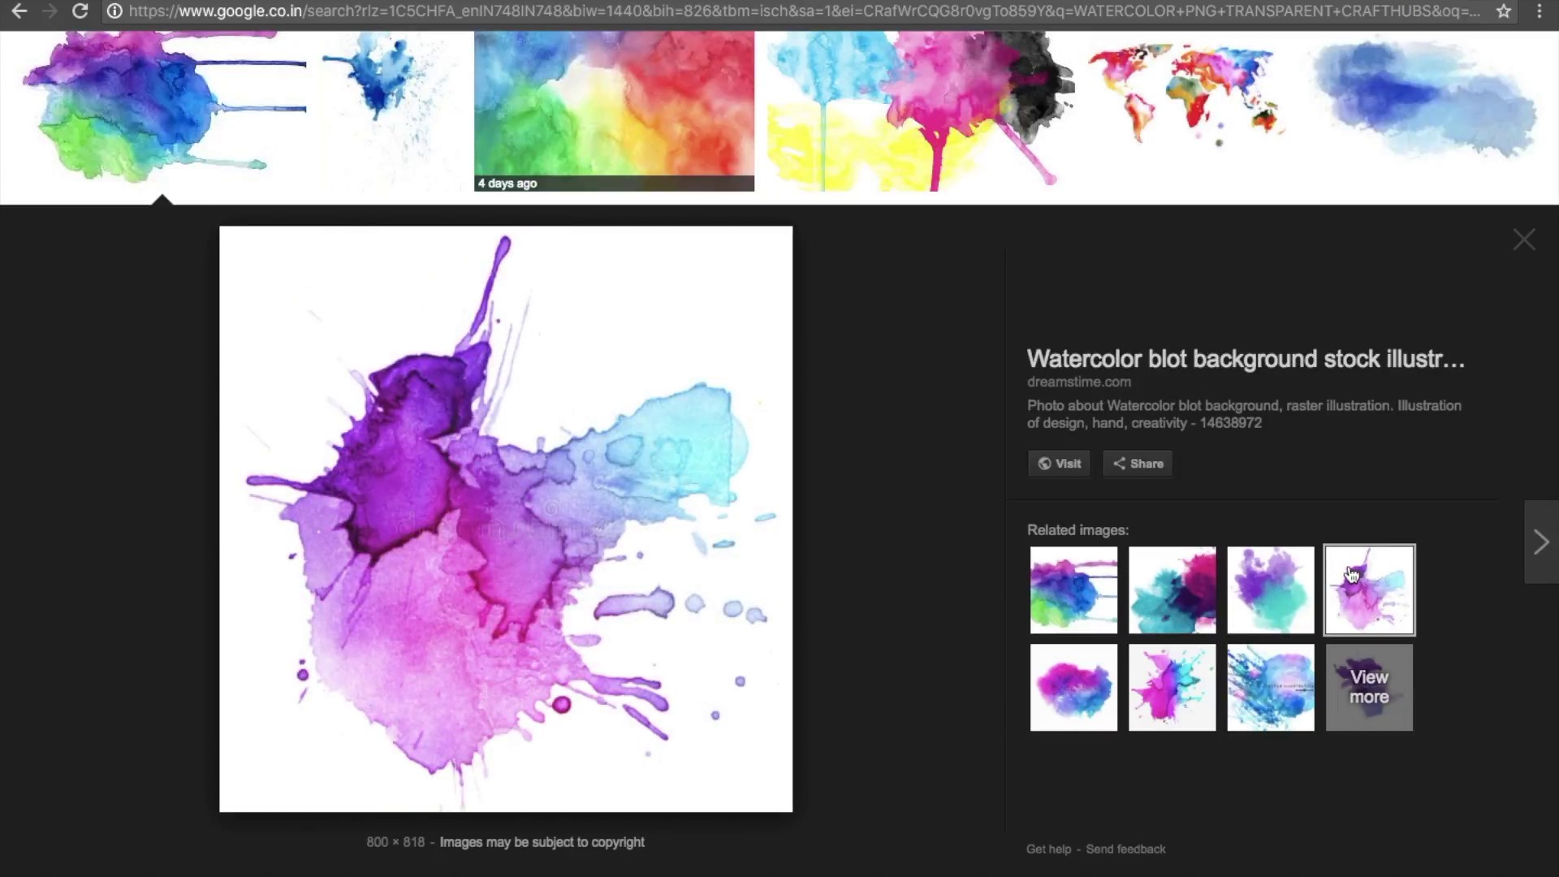
click(1304, 593)
click(1206, 599)
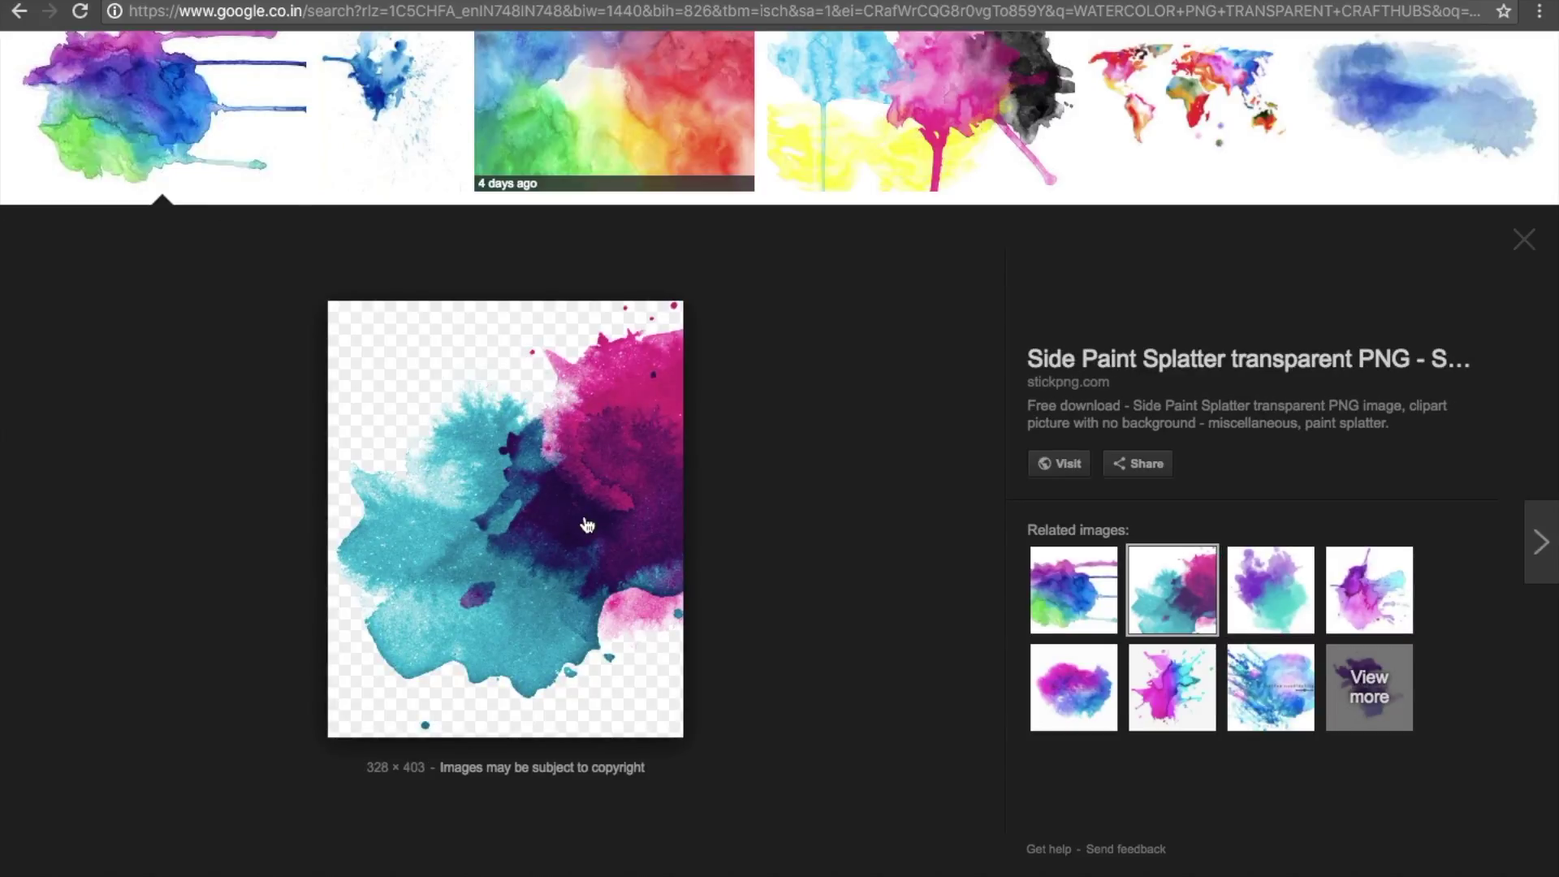
Save the splatter image to the Desktop as WATERCOLOUR.png.
right_click(537, 459)
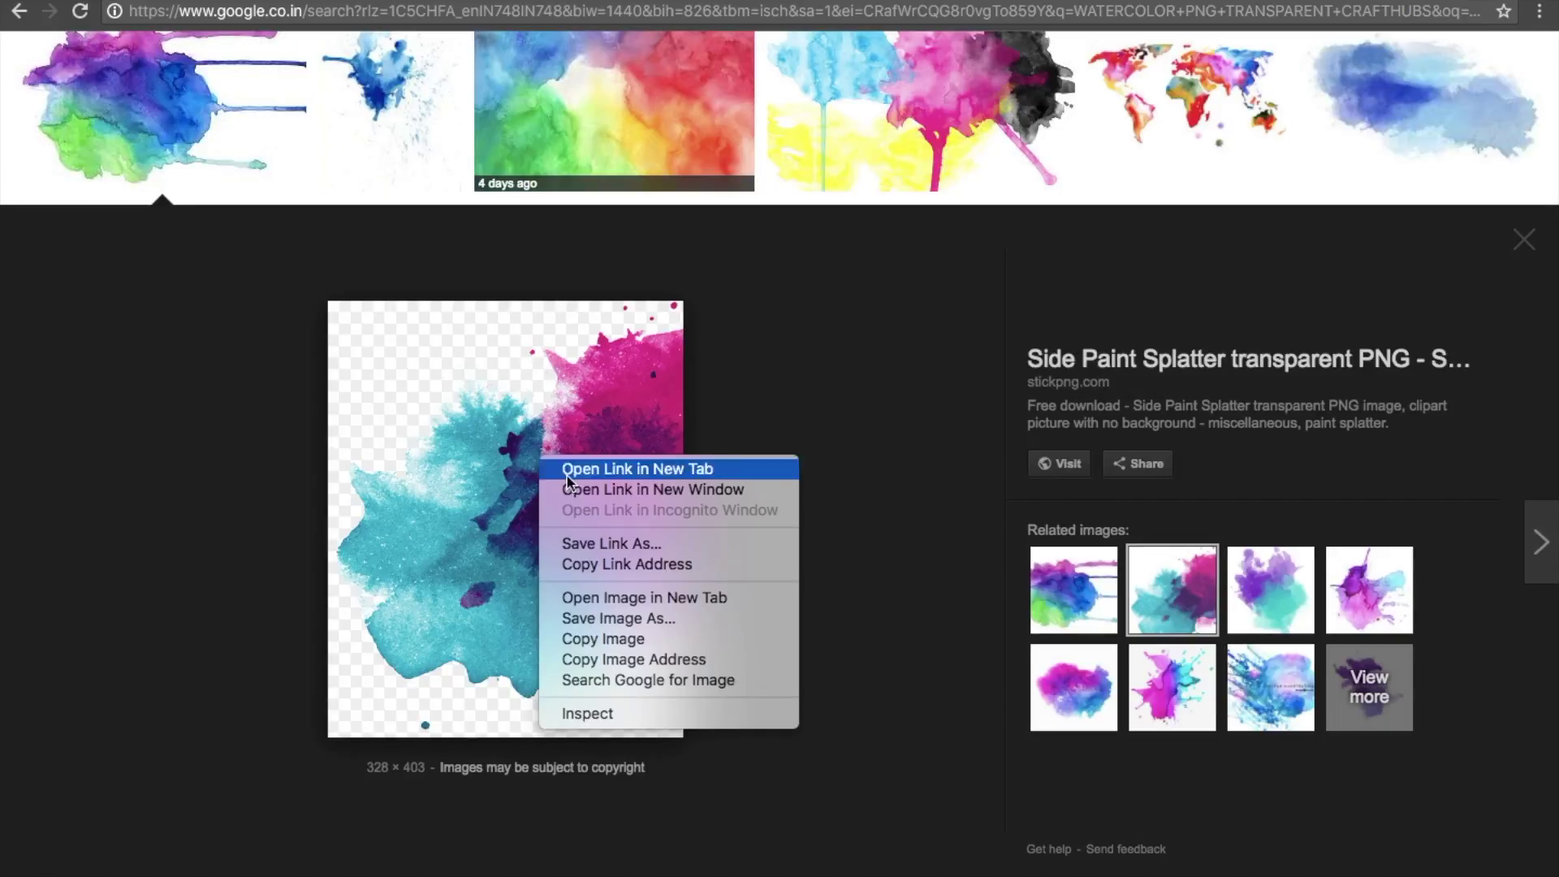
click(606, 616)
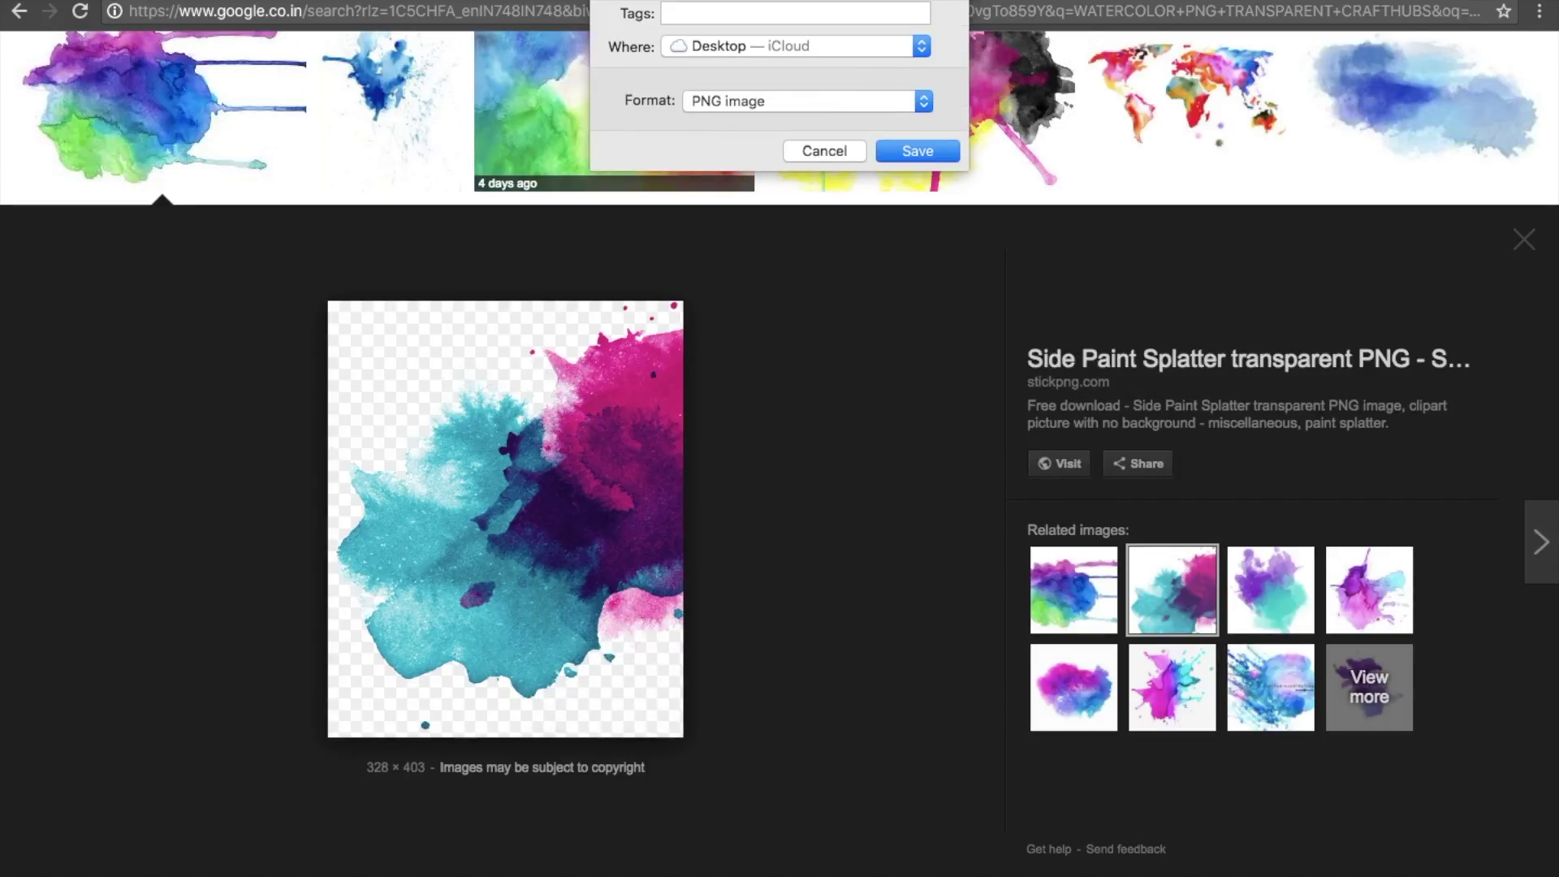
key(Return)
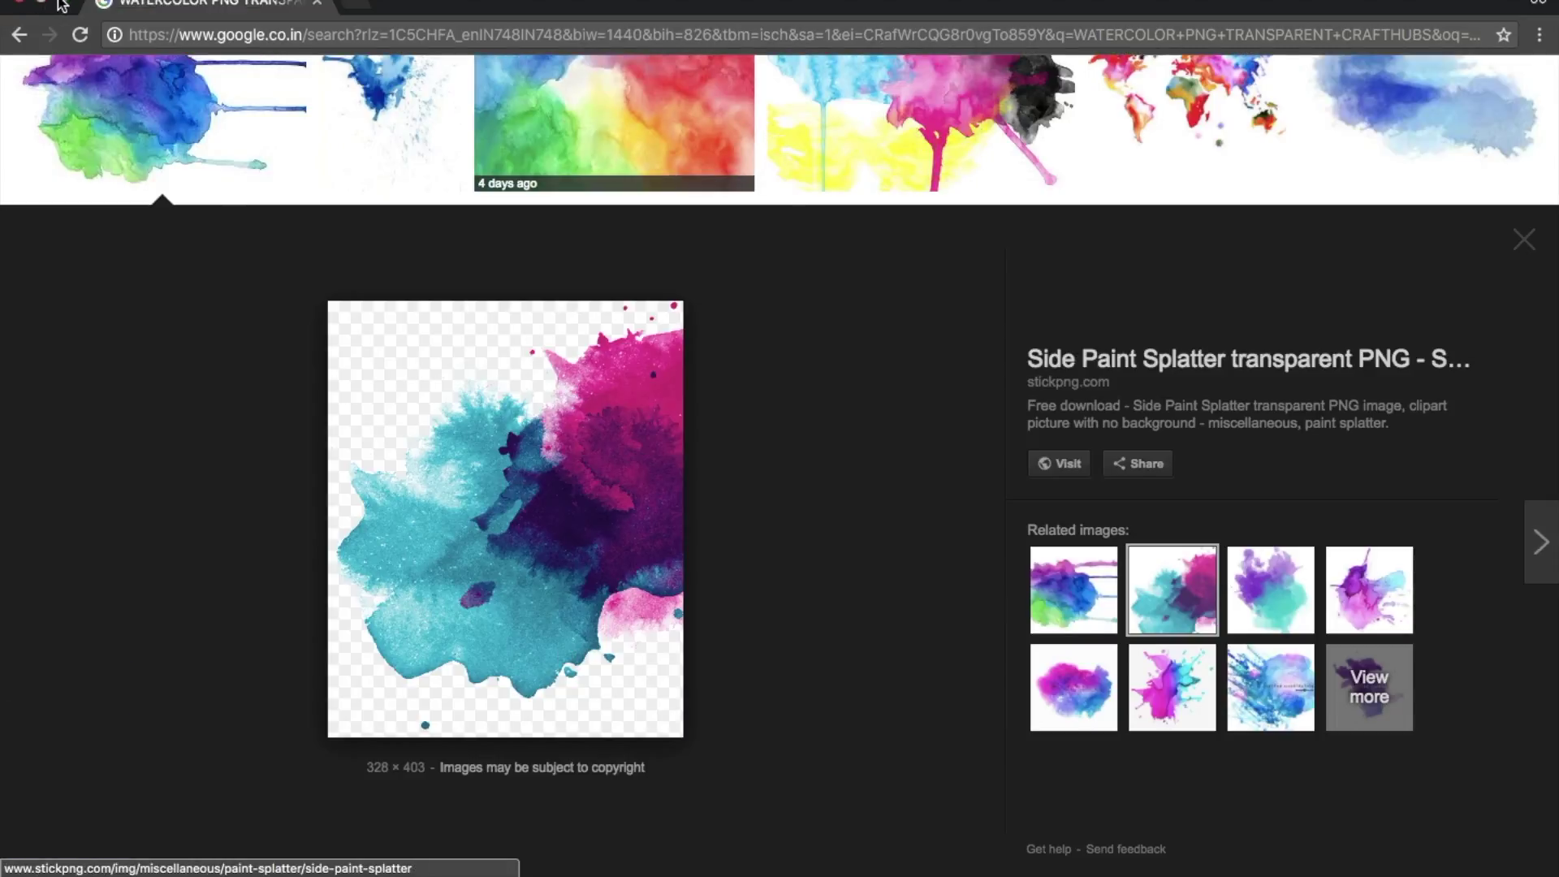
click(61, 5)
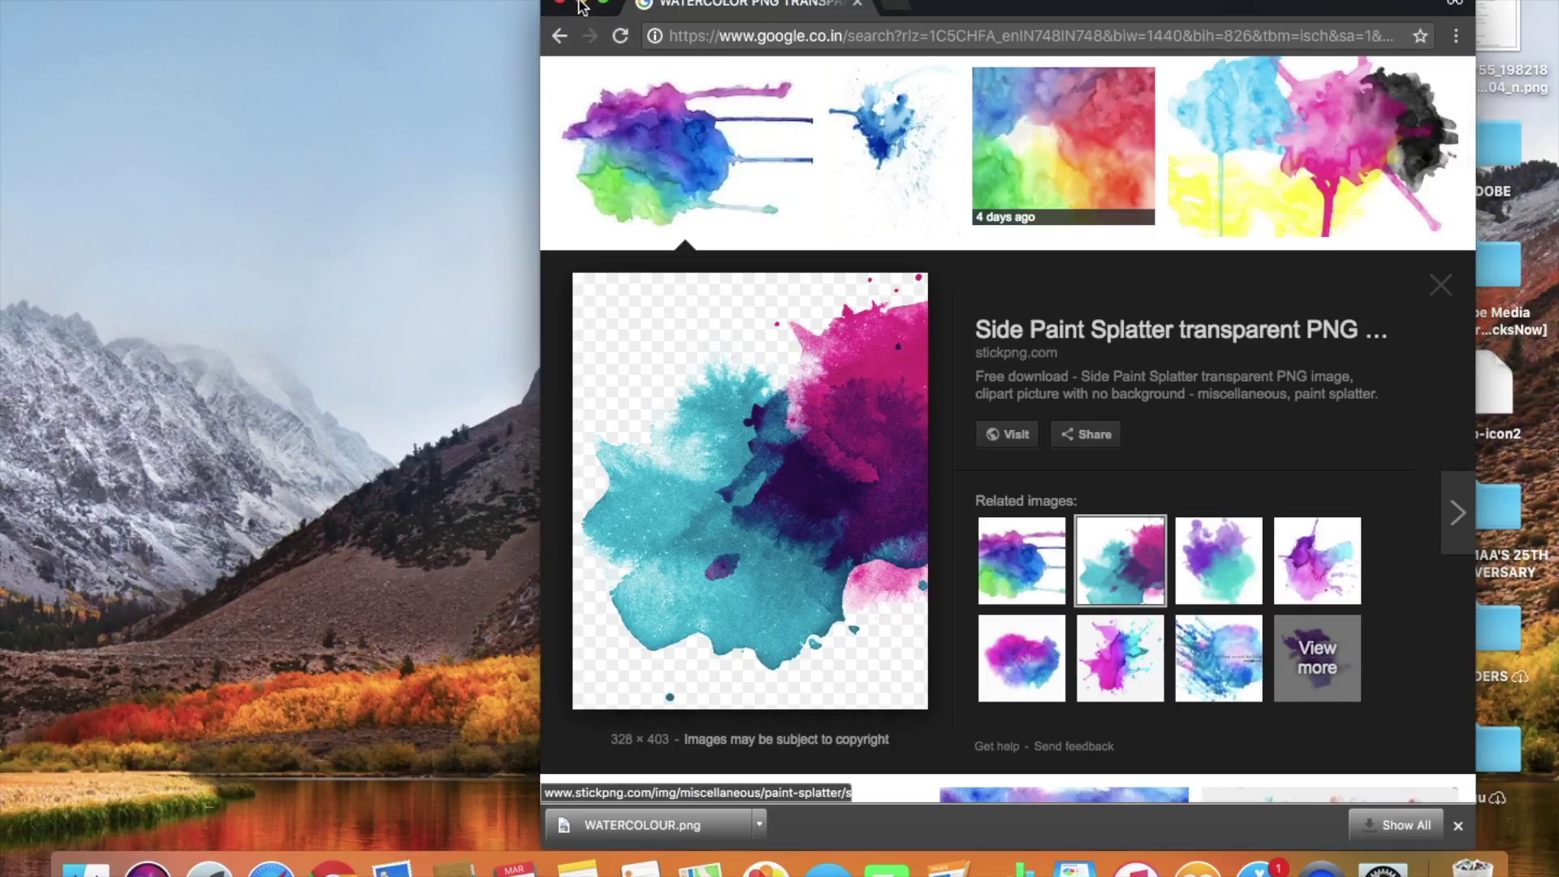
Create a new Keynote presentation with the White theme.
click(580, 4)
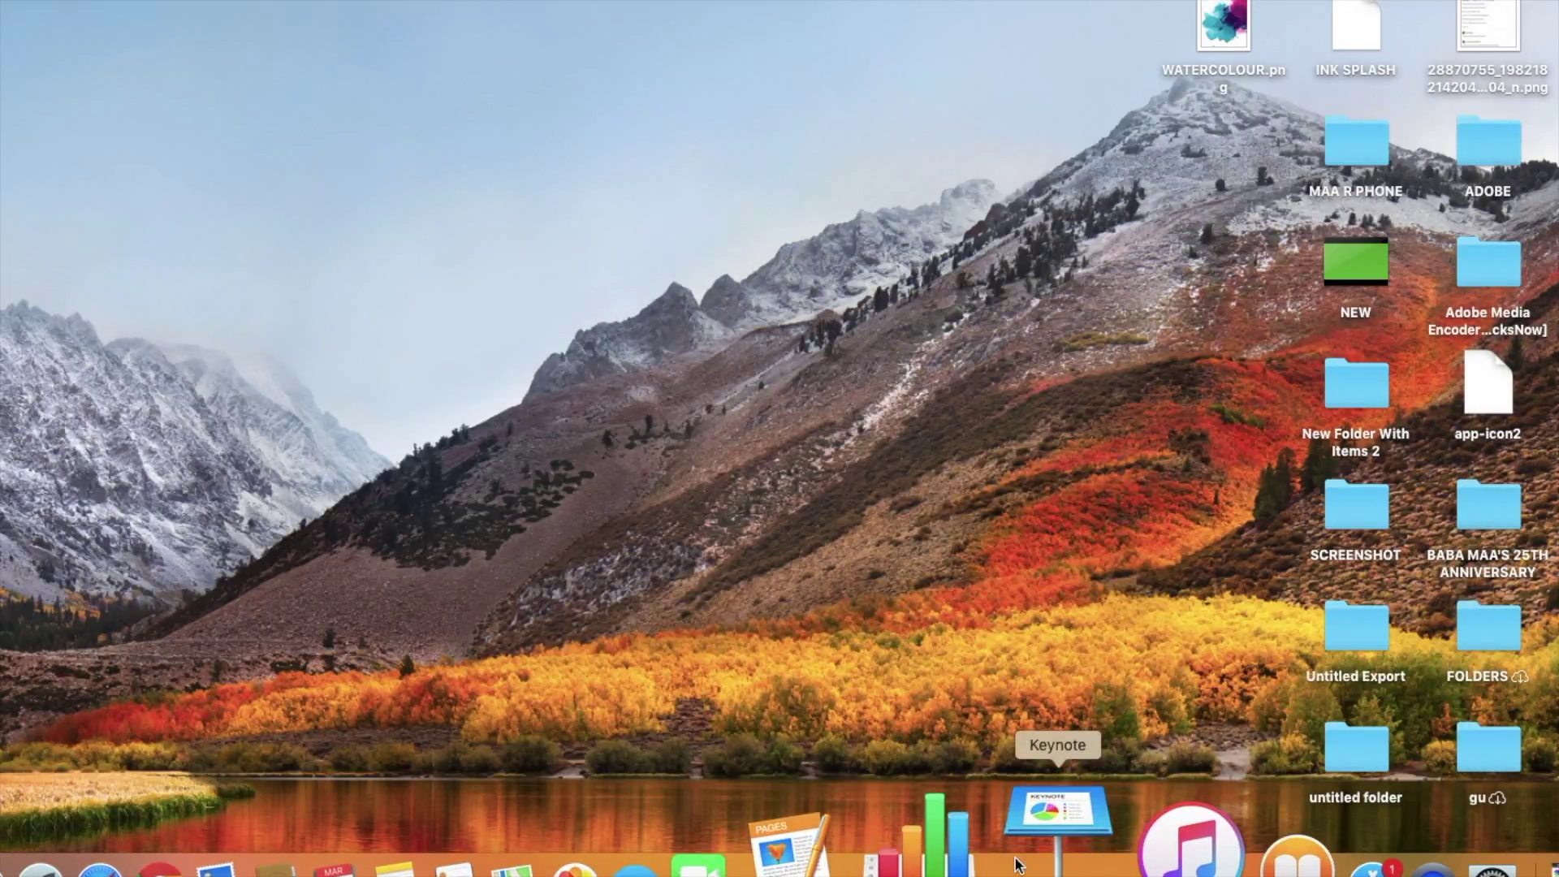
click(1017, 866)
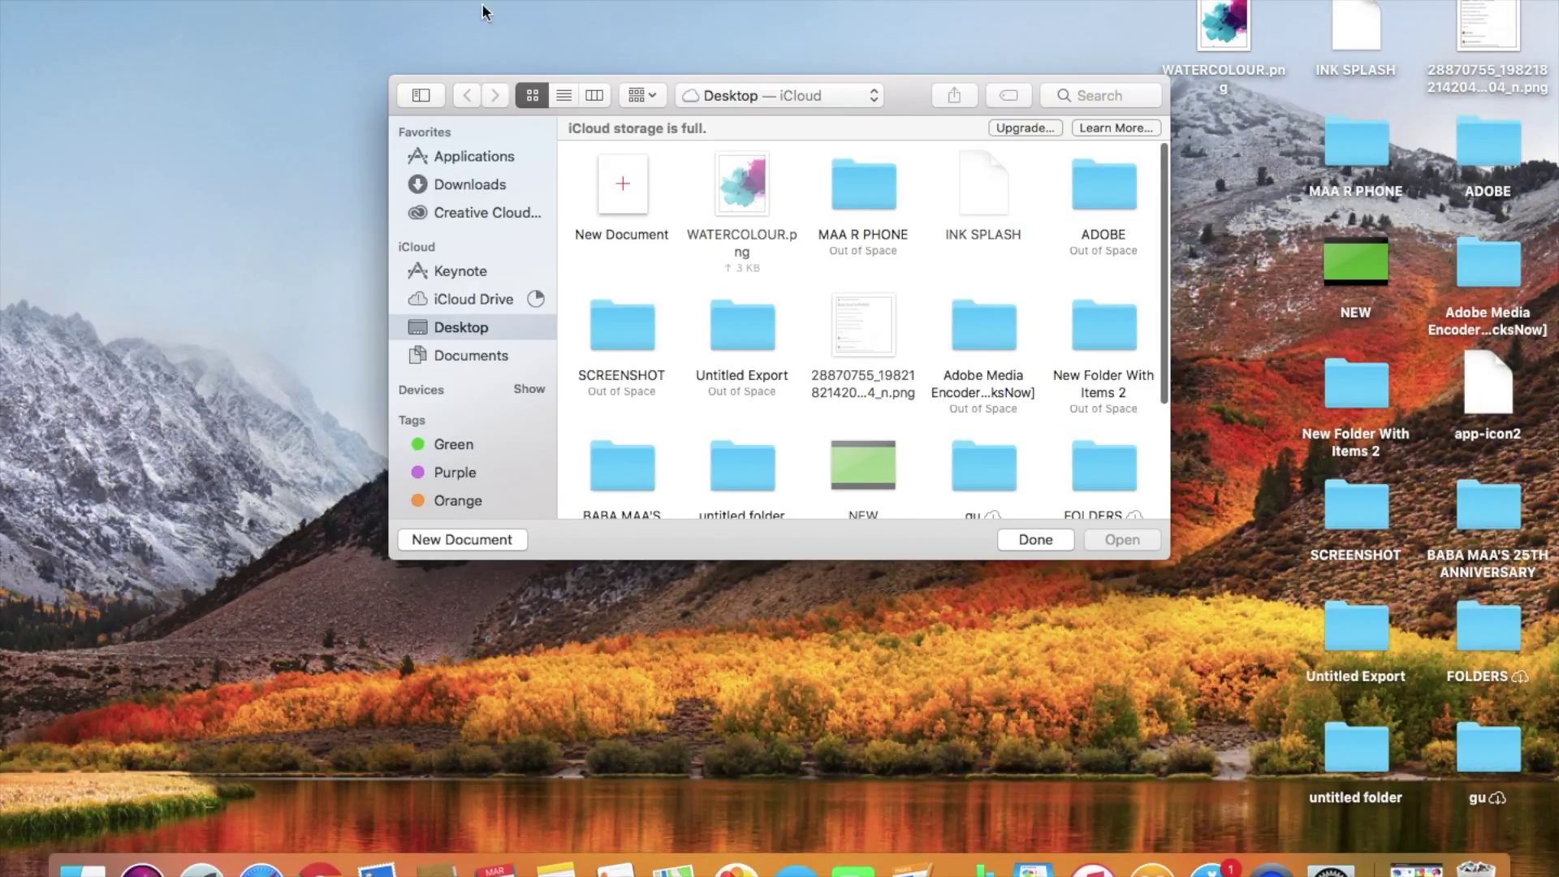
click(611, 188)
click(660, 302)
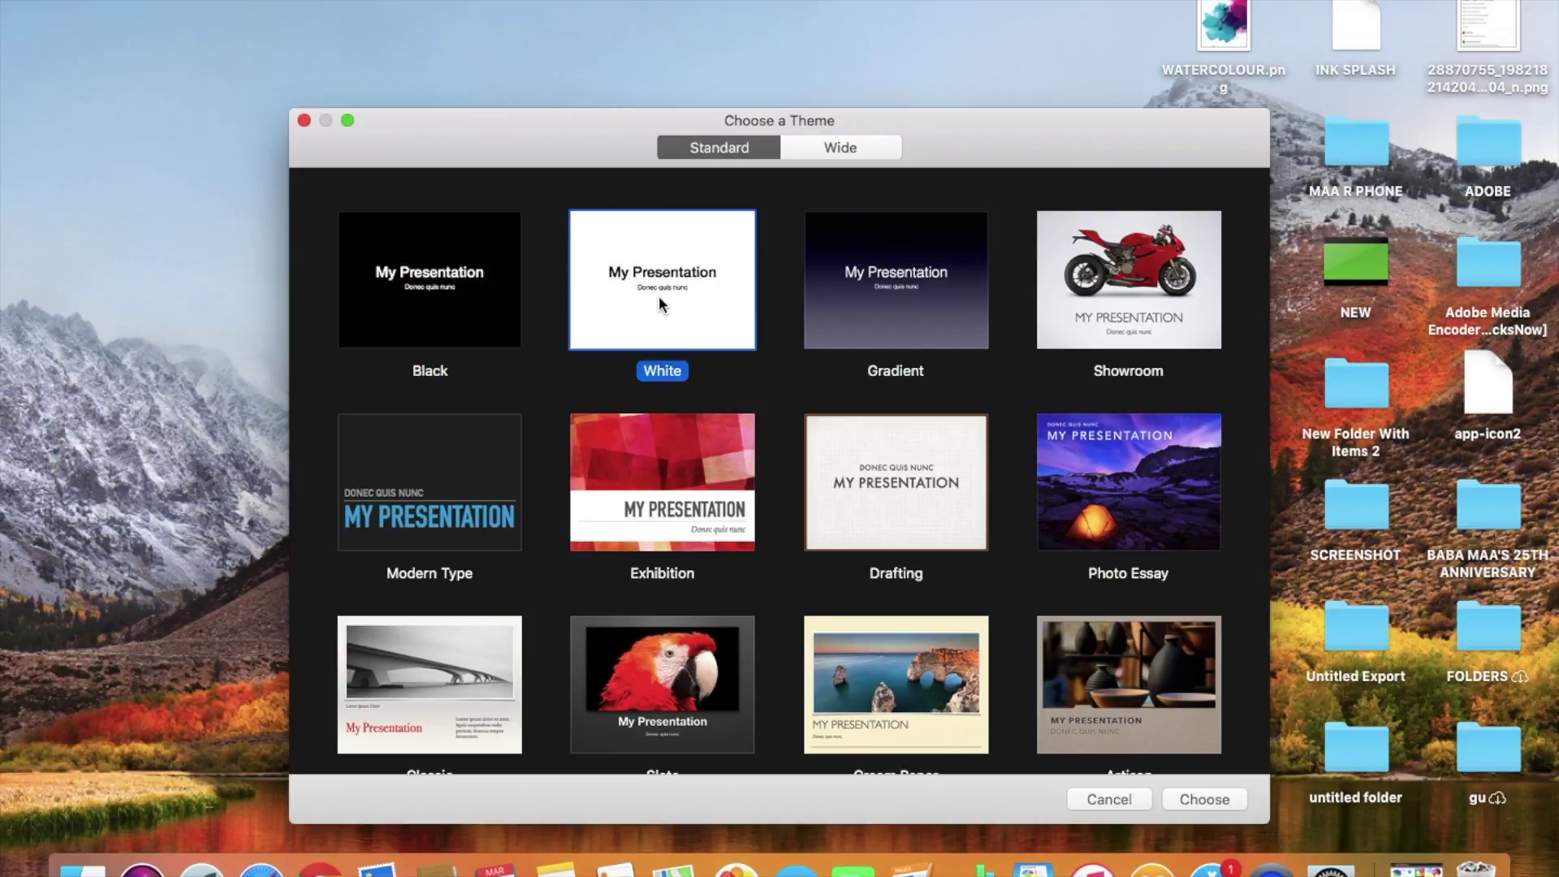
click(1196, 802)
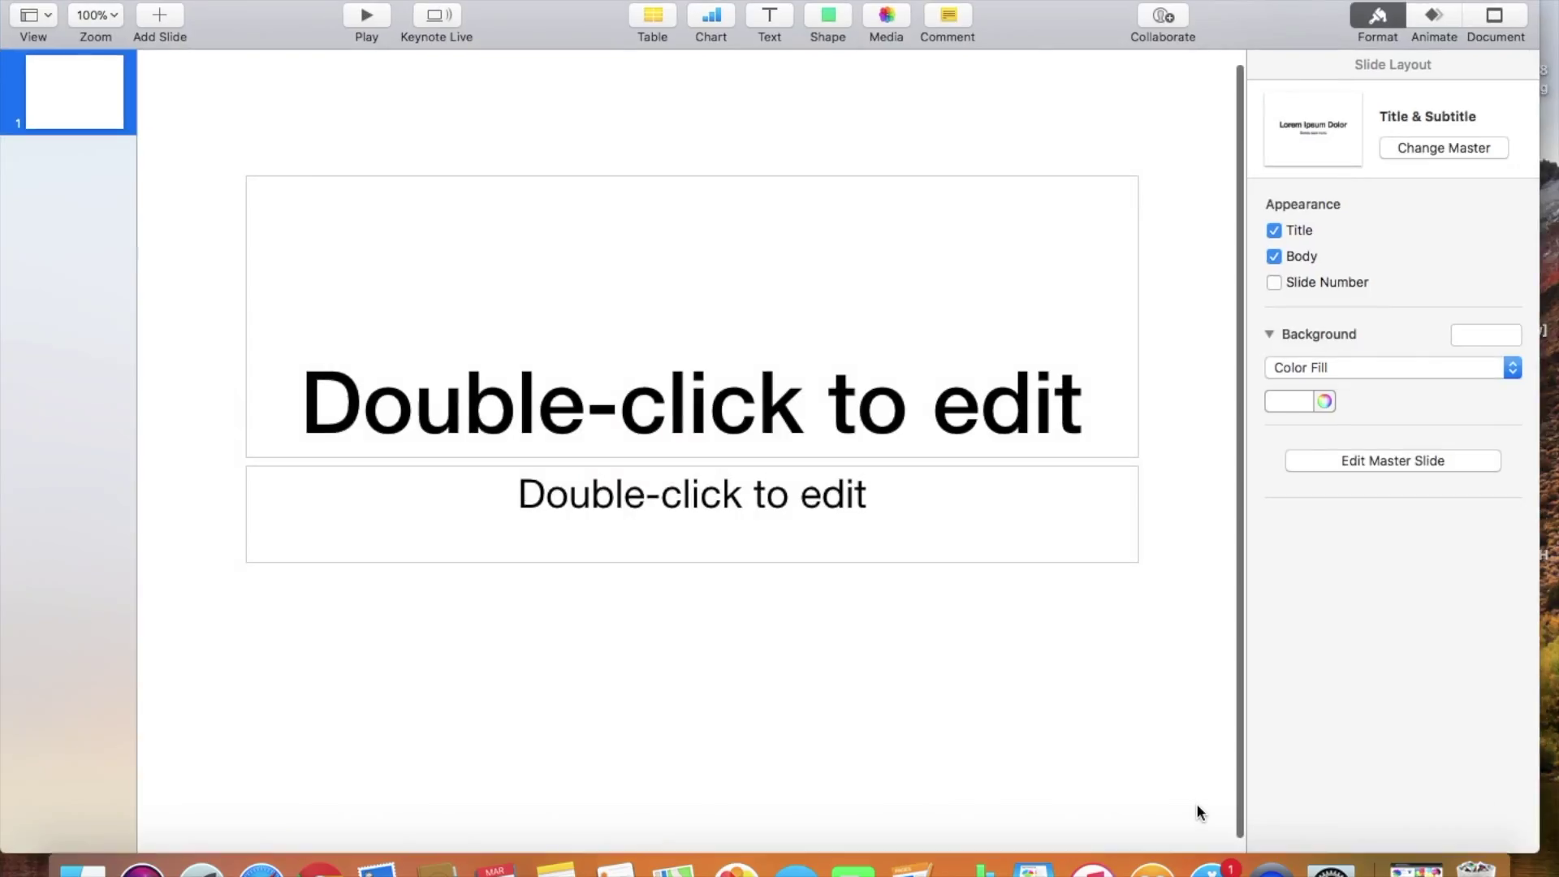
Type 'WELCOME TO MY CHANNEL' as the title and 'PLEASE SUBSCRIBE' as the subtitle.
double_click(784, 394)
text(WE)
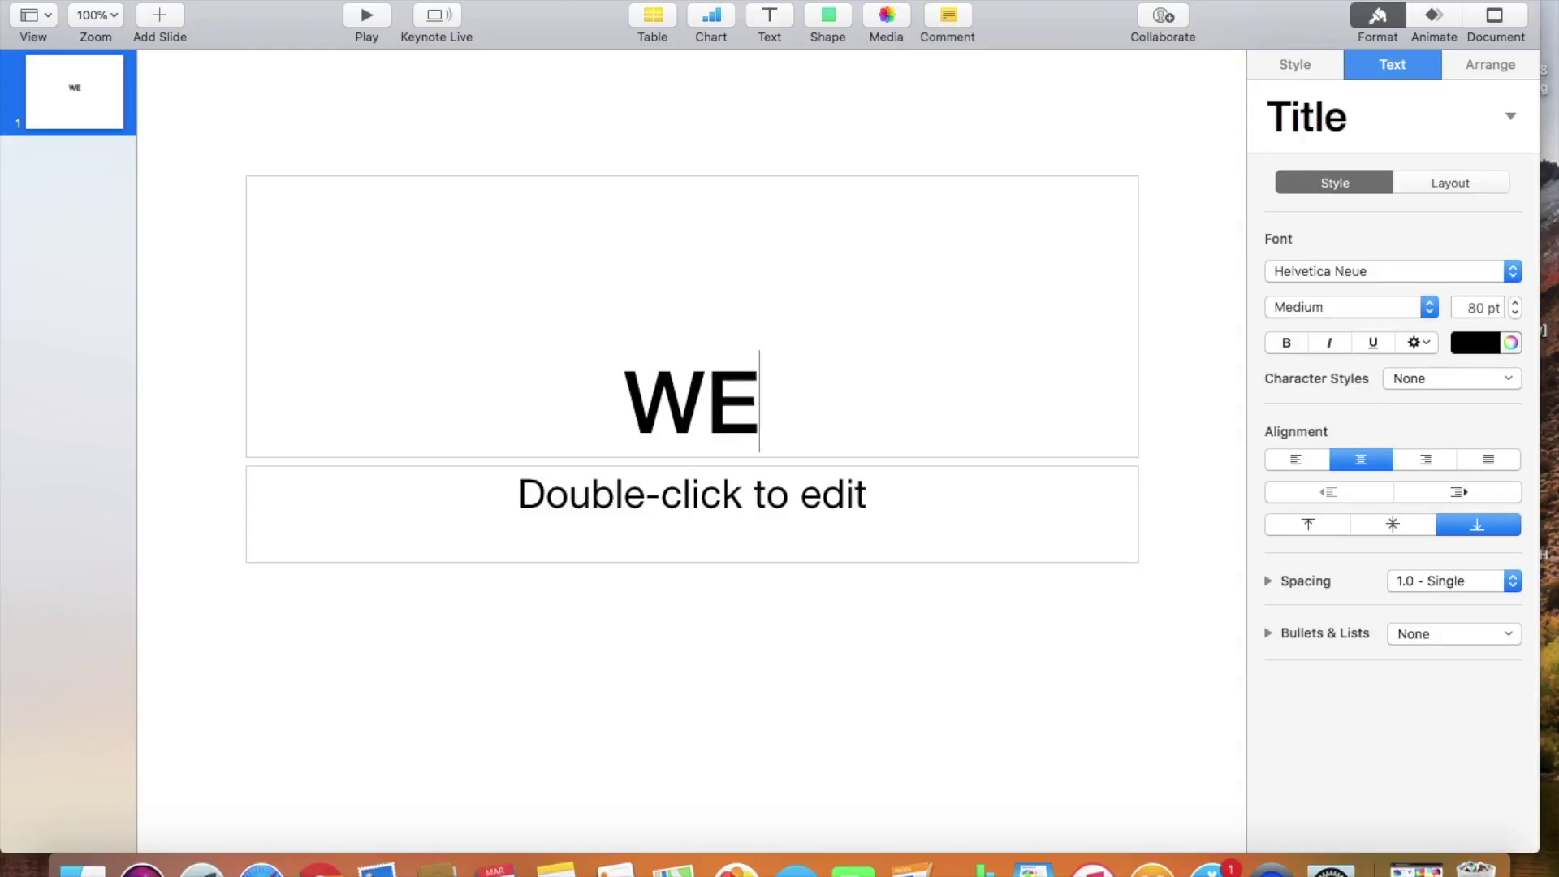
text(LCOME TO MY )
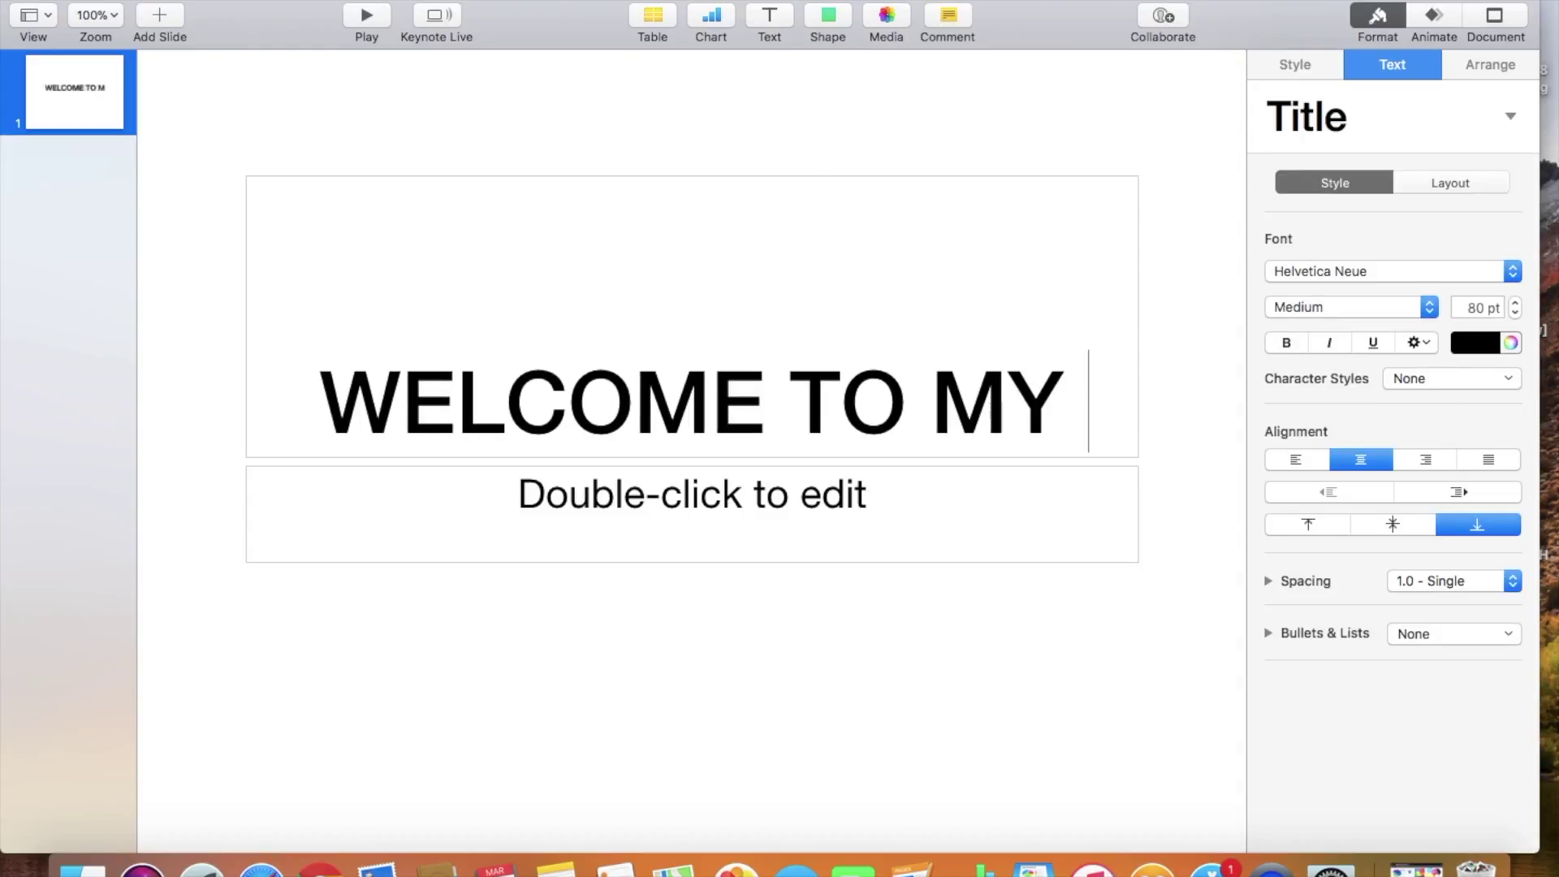
text(CHANNEL)
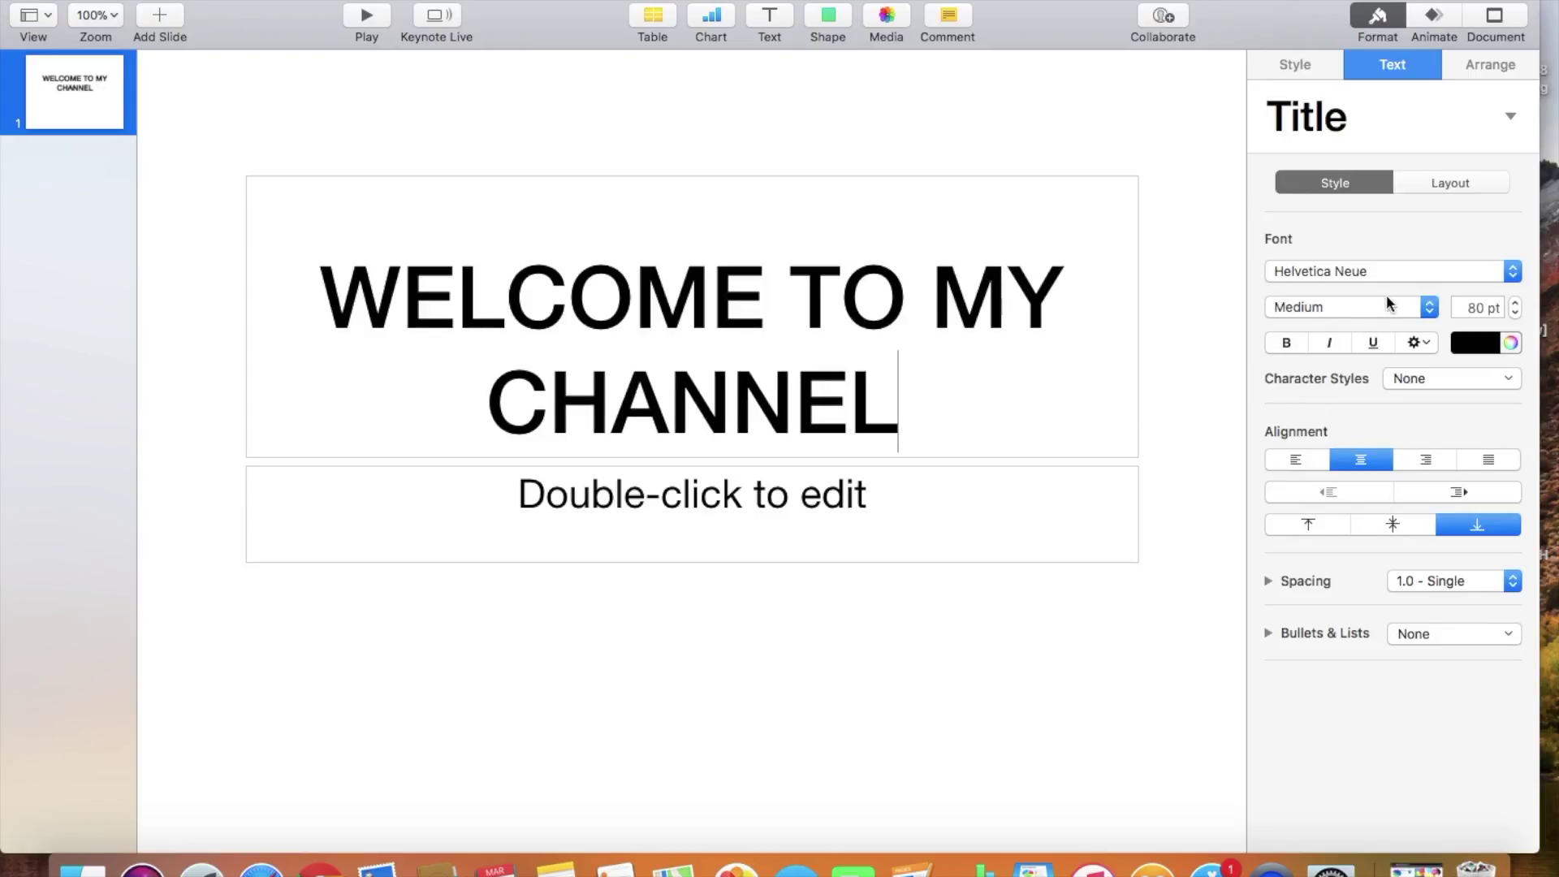
double_click(559, 496)
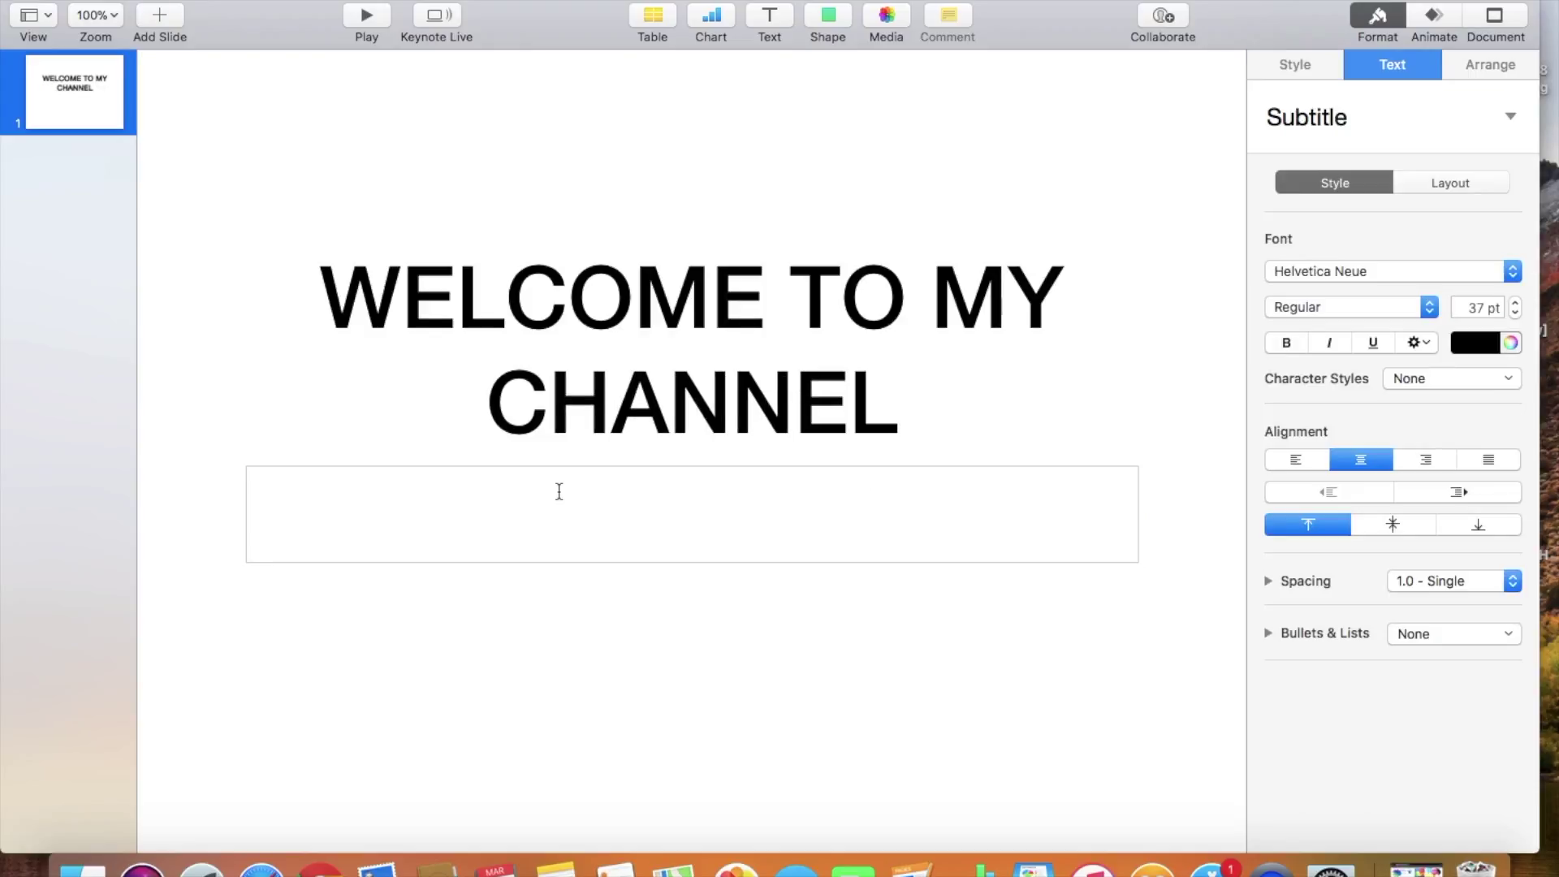
text(PLEASE )
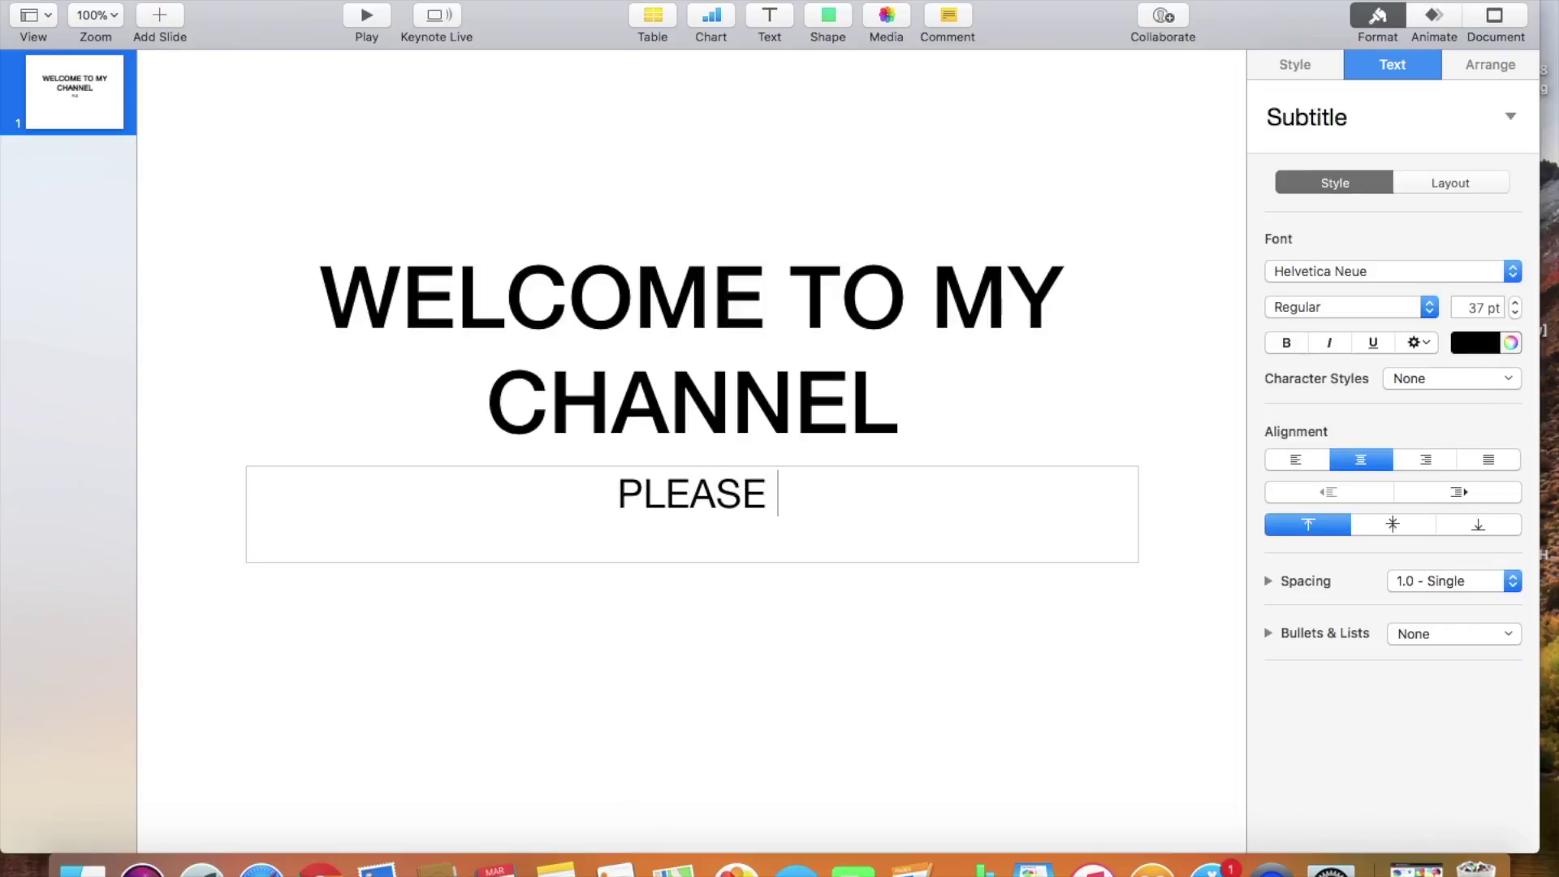
text(SUBSCRIBE)
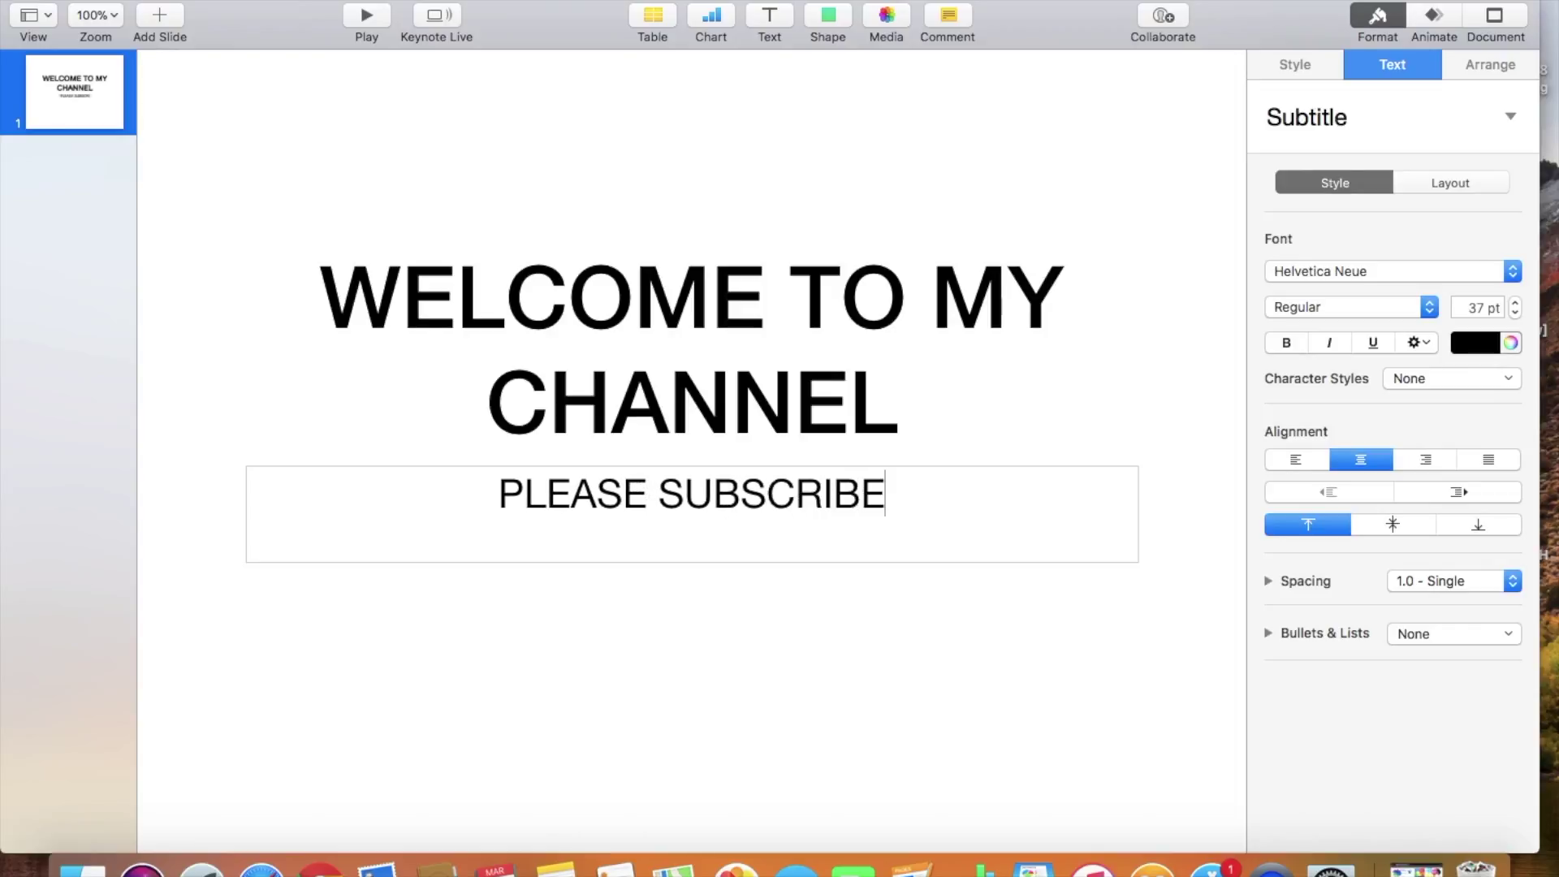
Set the WELCOME TO MY CHANNEL title to SignPainter HouseScript, size 95 pt.
click(491, 295)
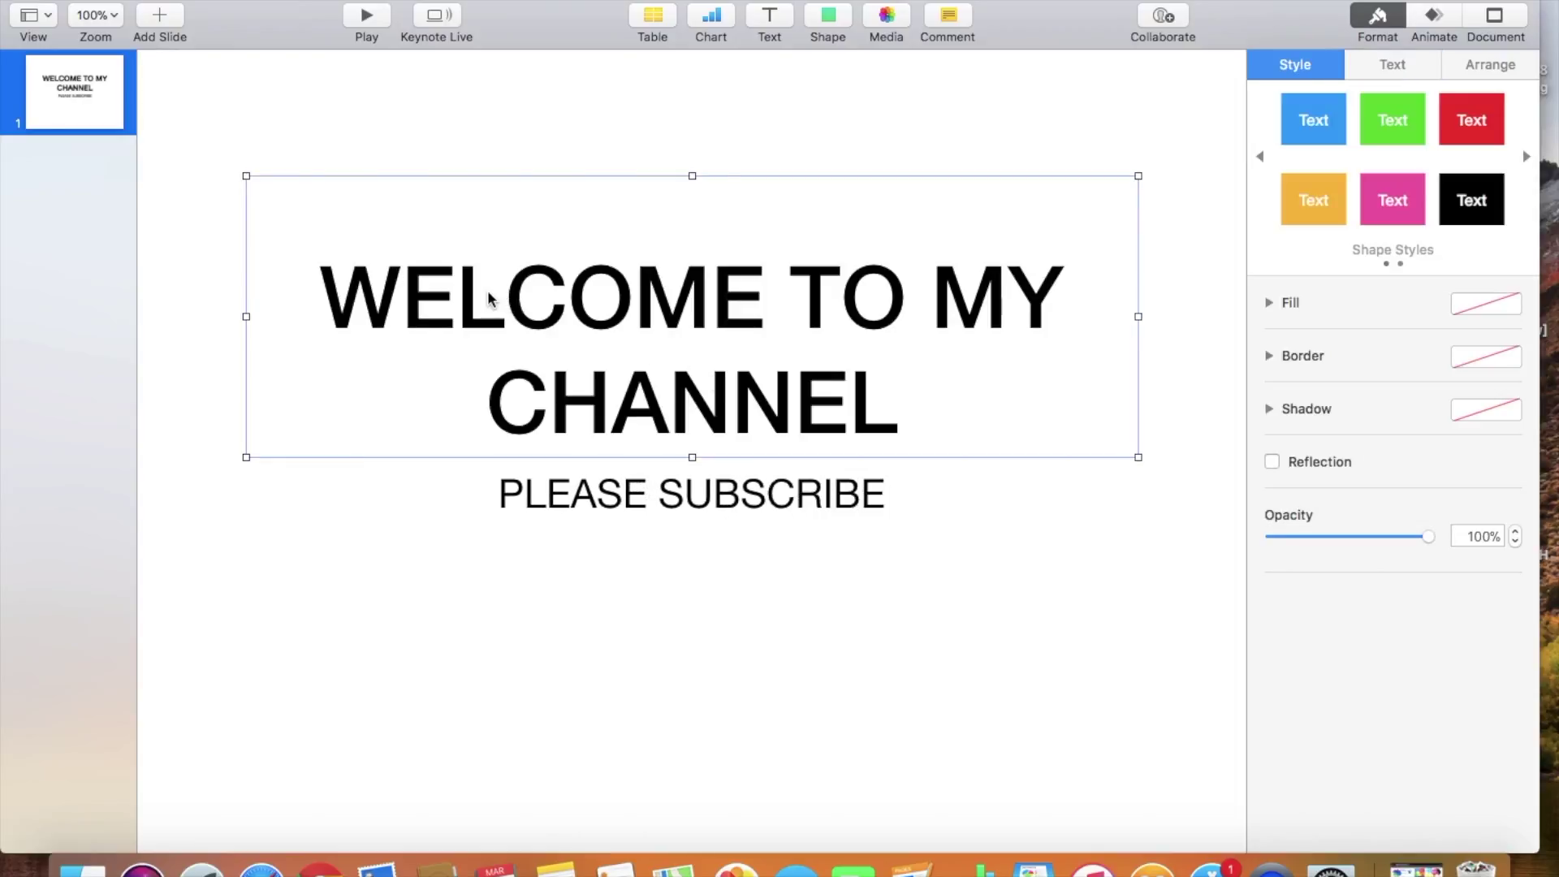
text(C)
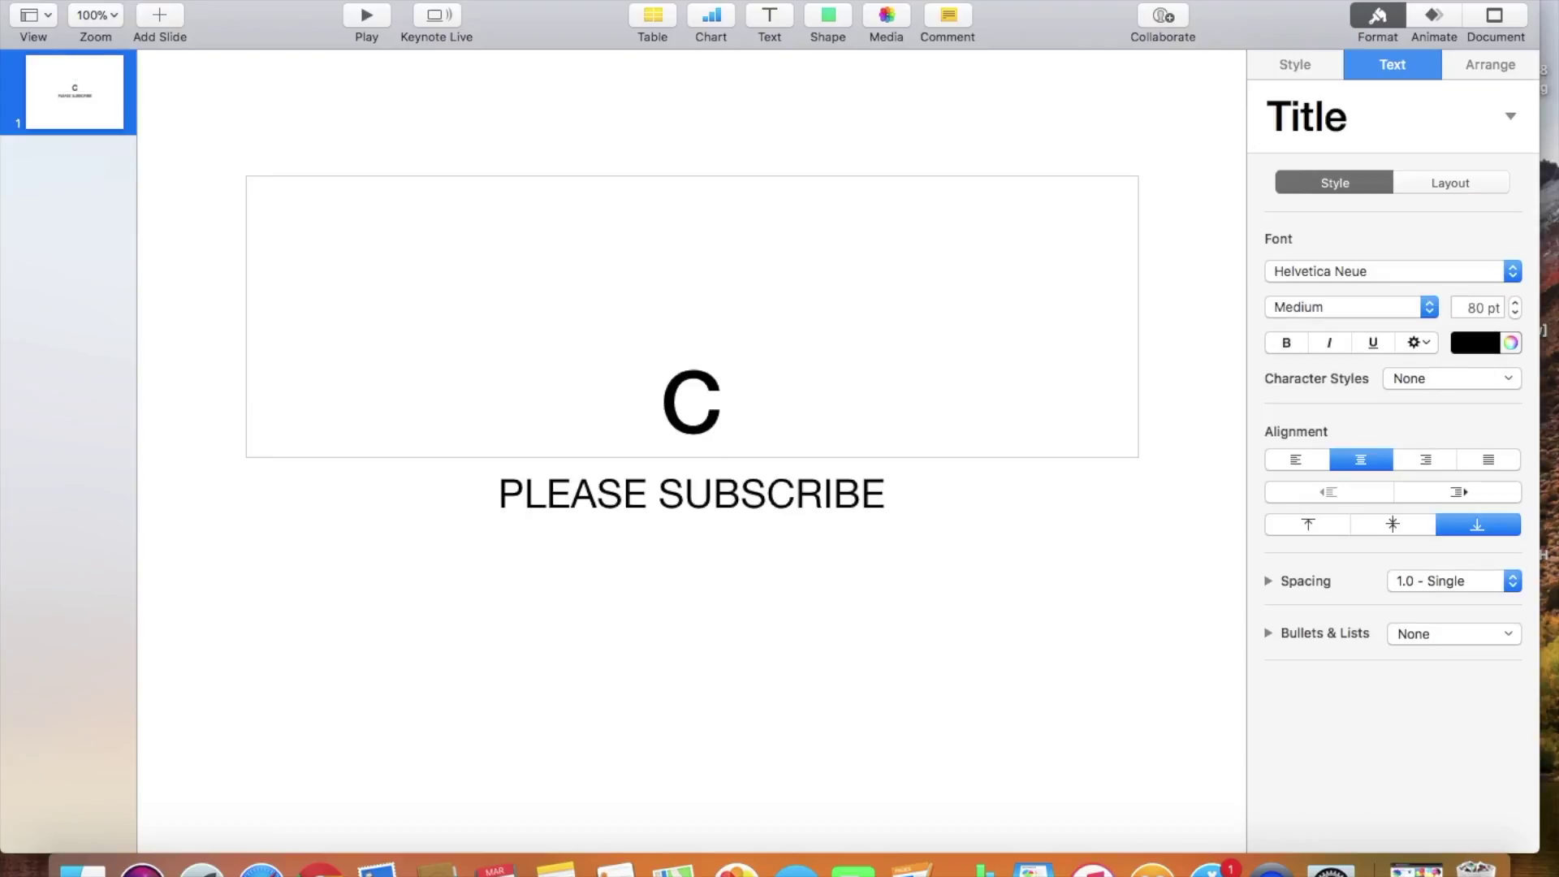
key(super+z)
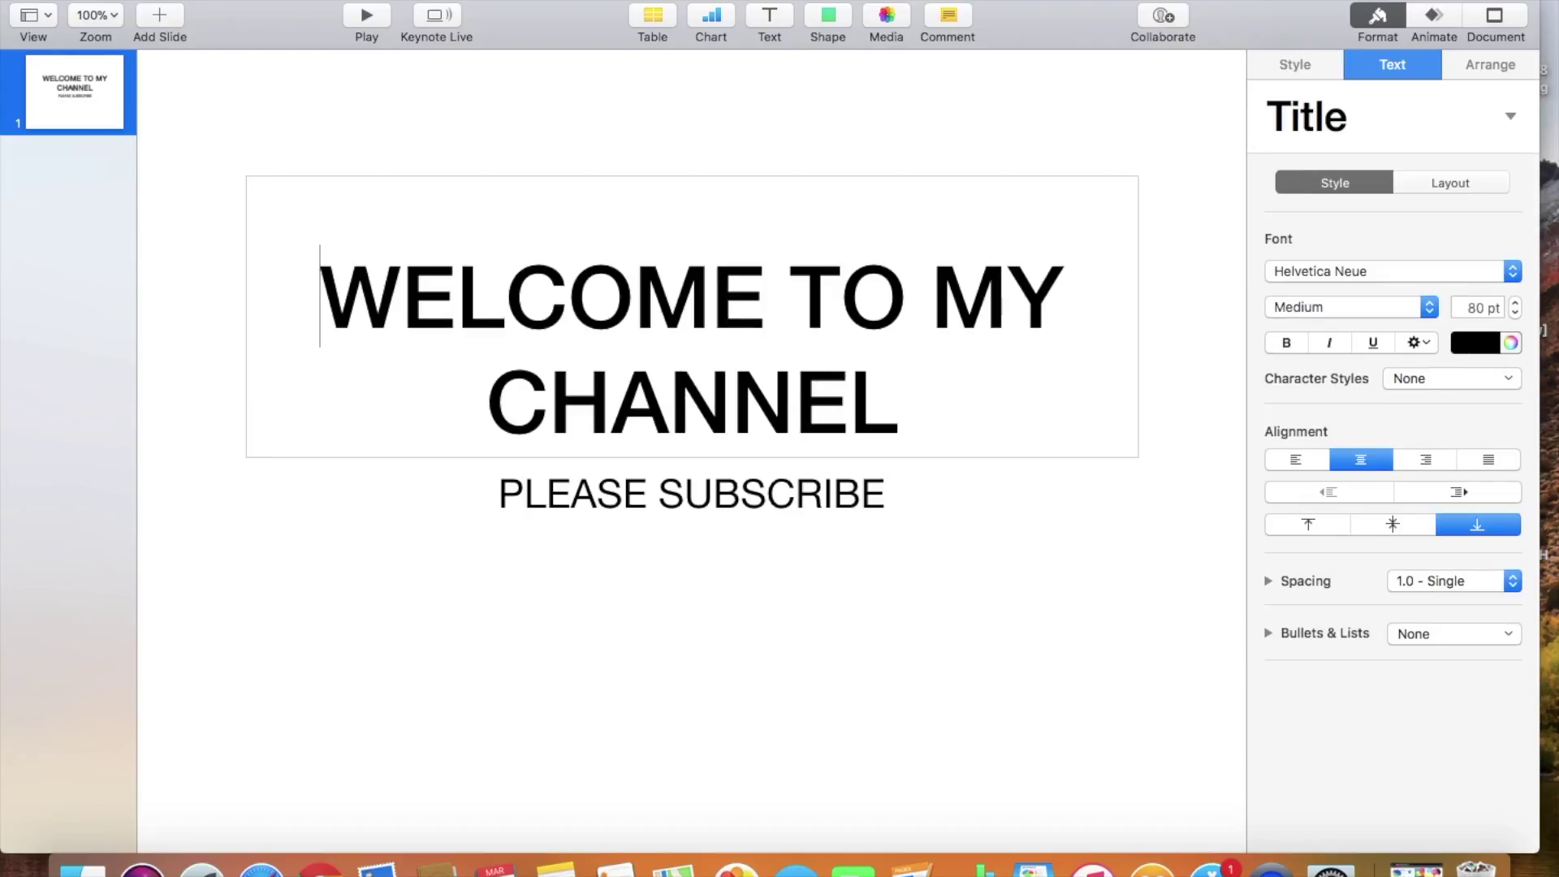
key(super+a)
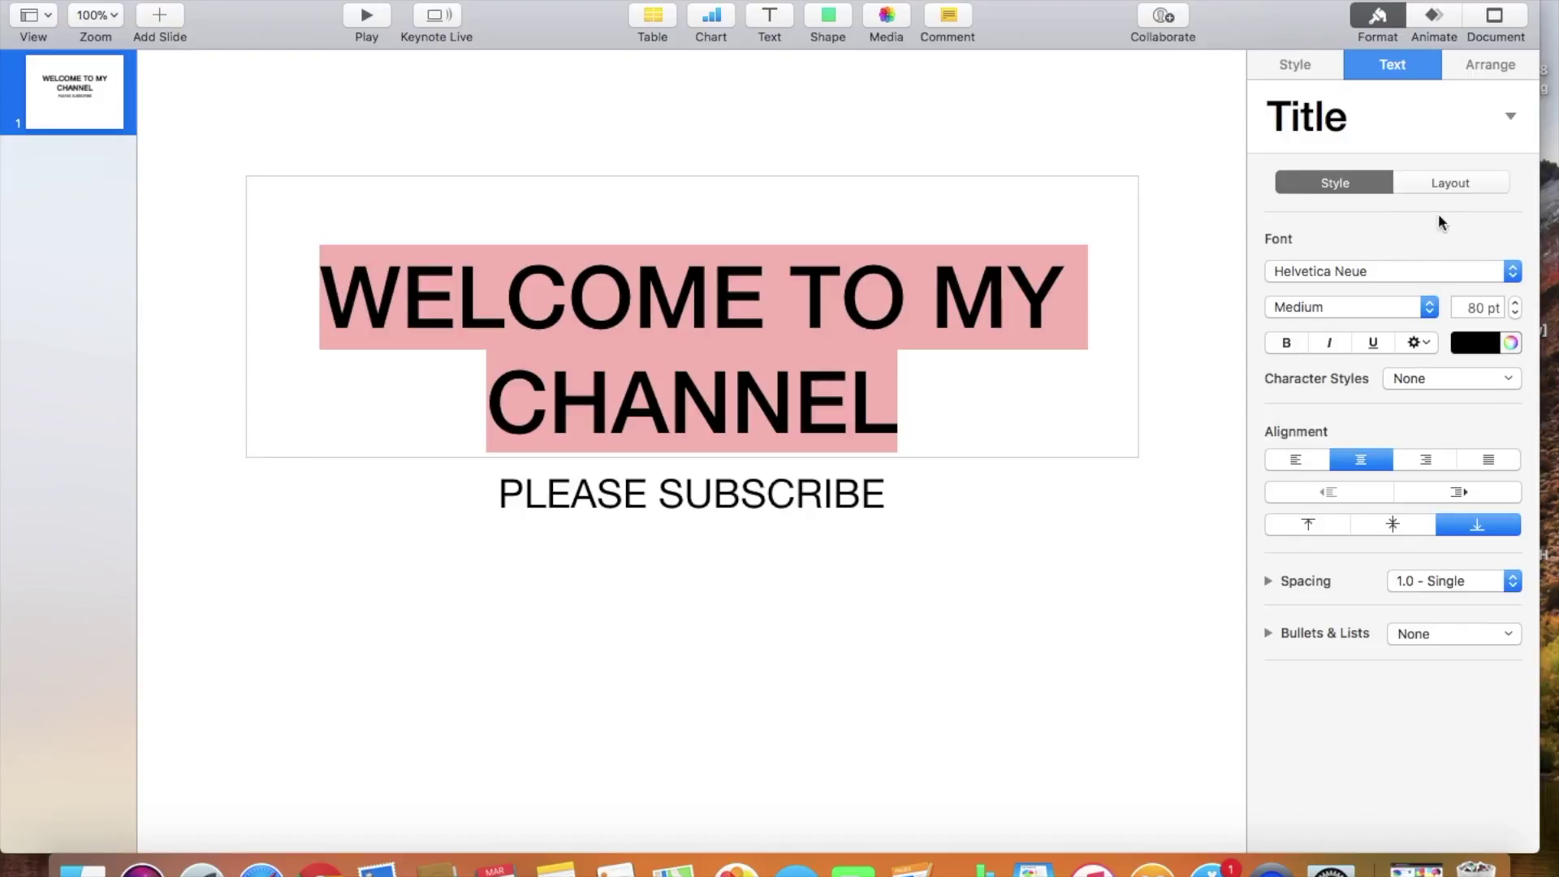
click(1419, 279)
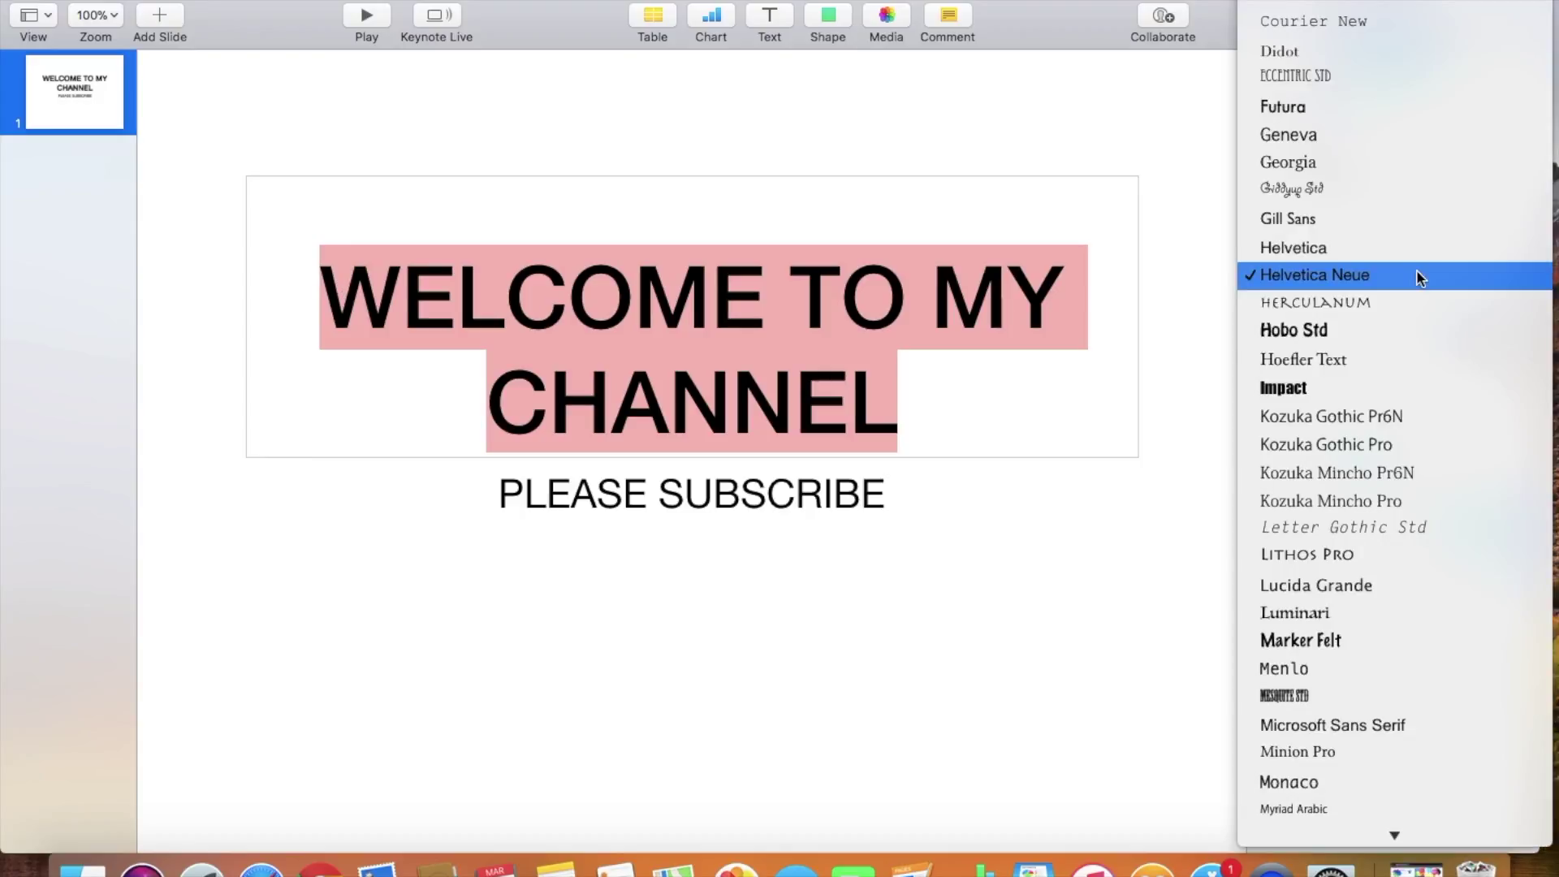
scroll(1417, 270, up, 15)
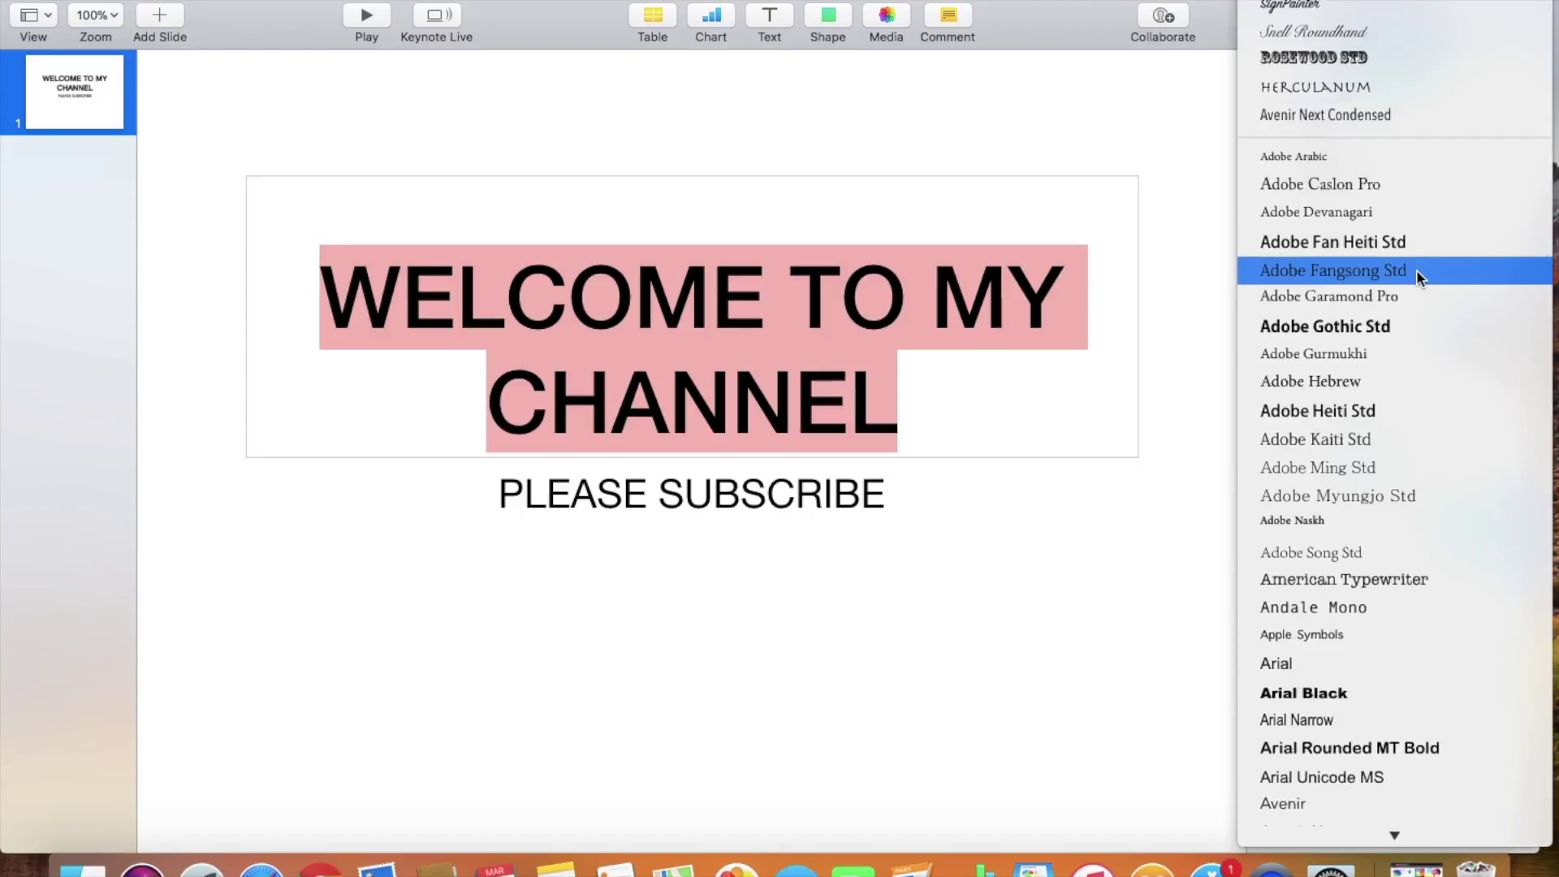
click(1335, 9)
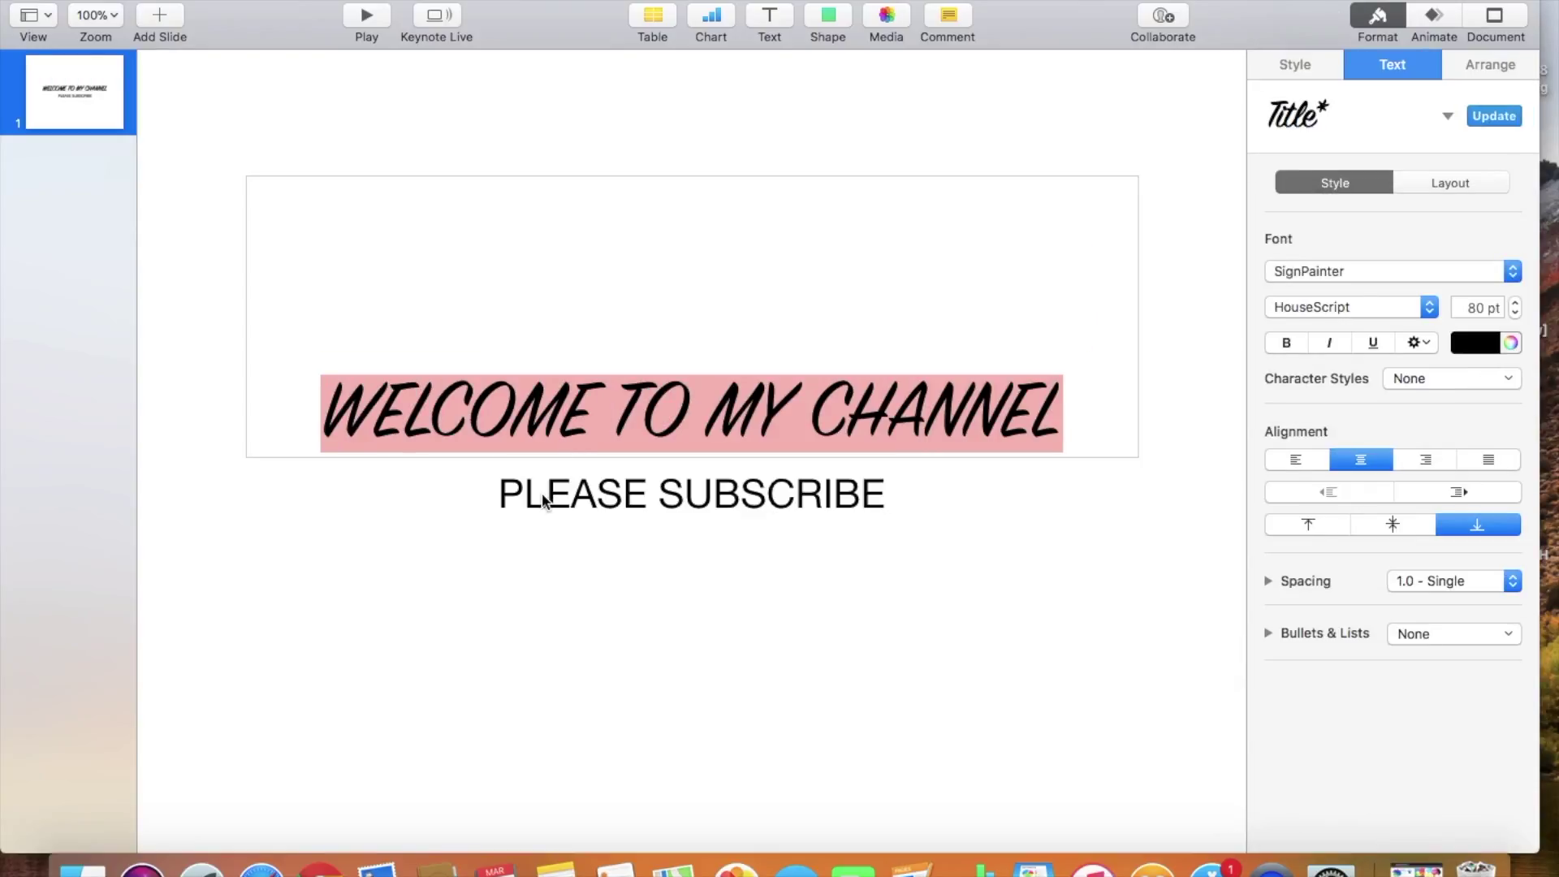
double_click(1482, 310)
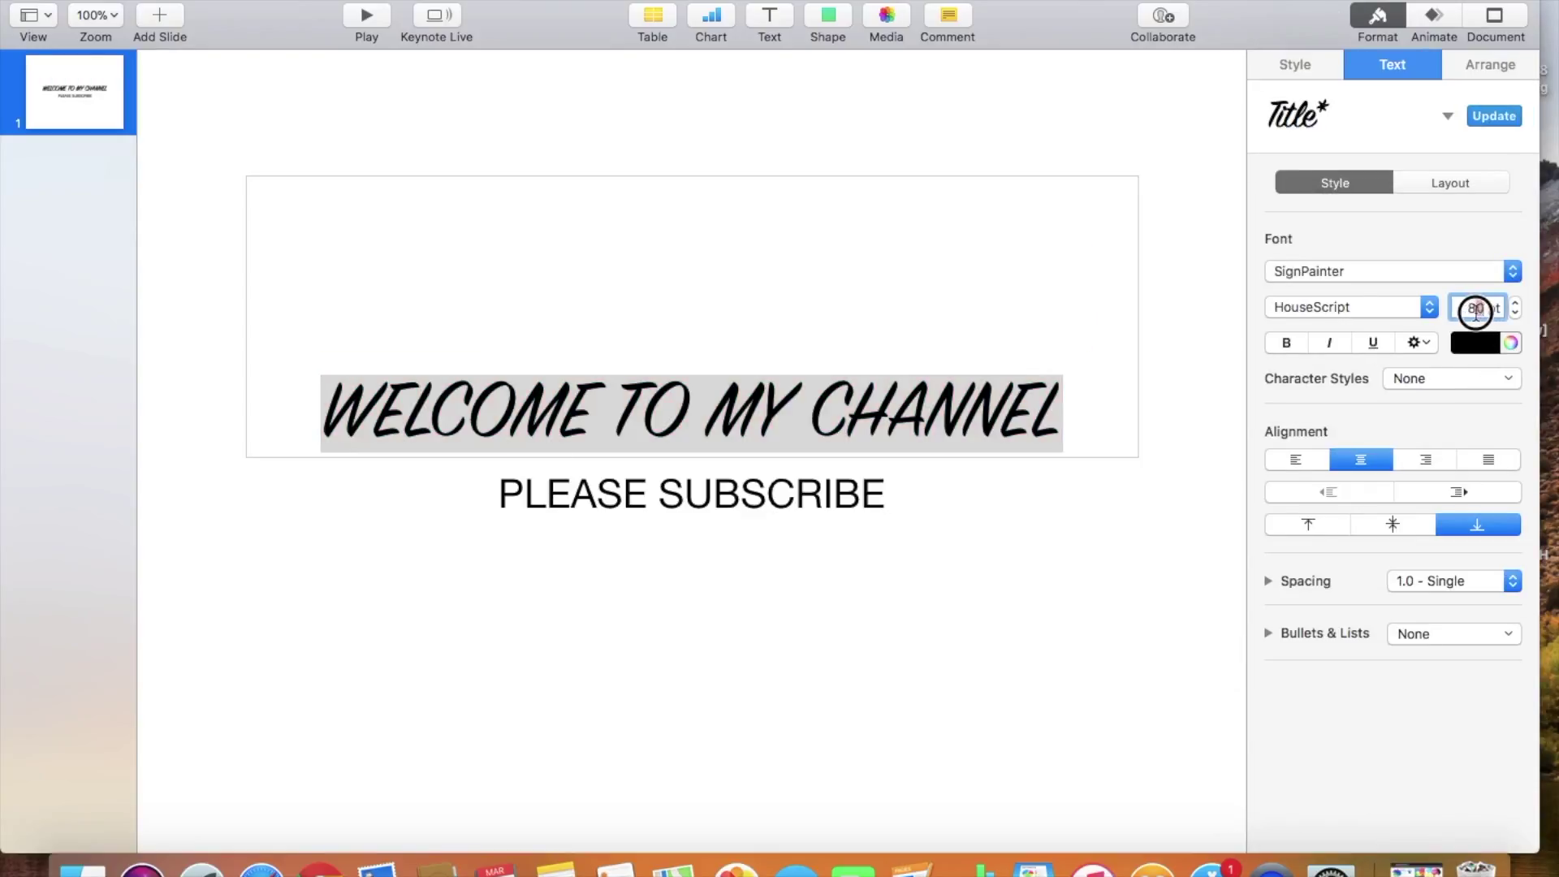
text(95)
key(Return)
click(611, 481)
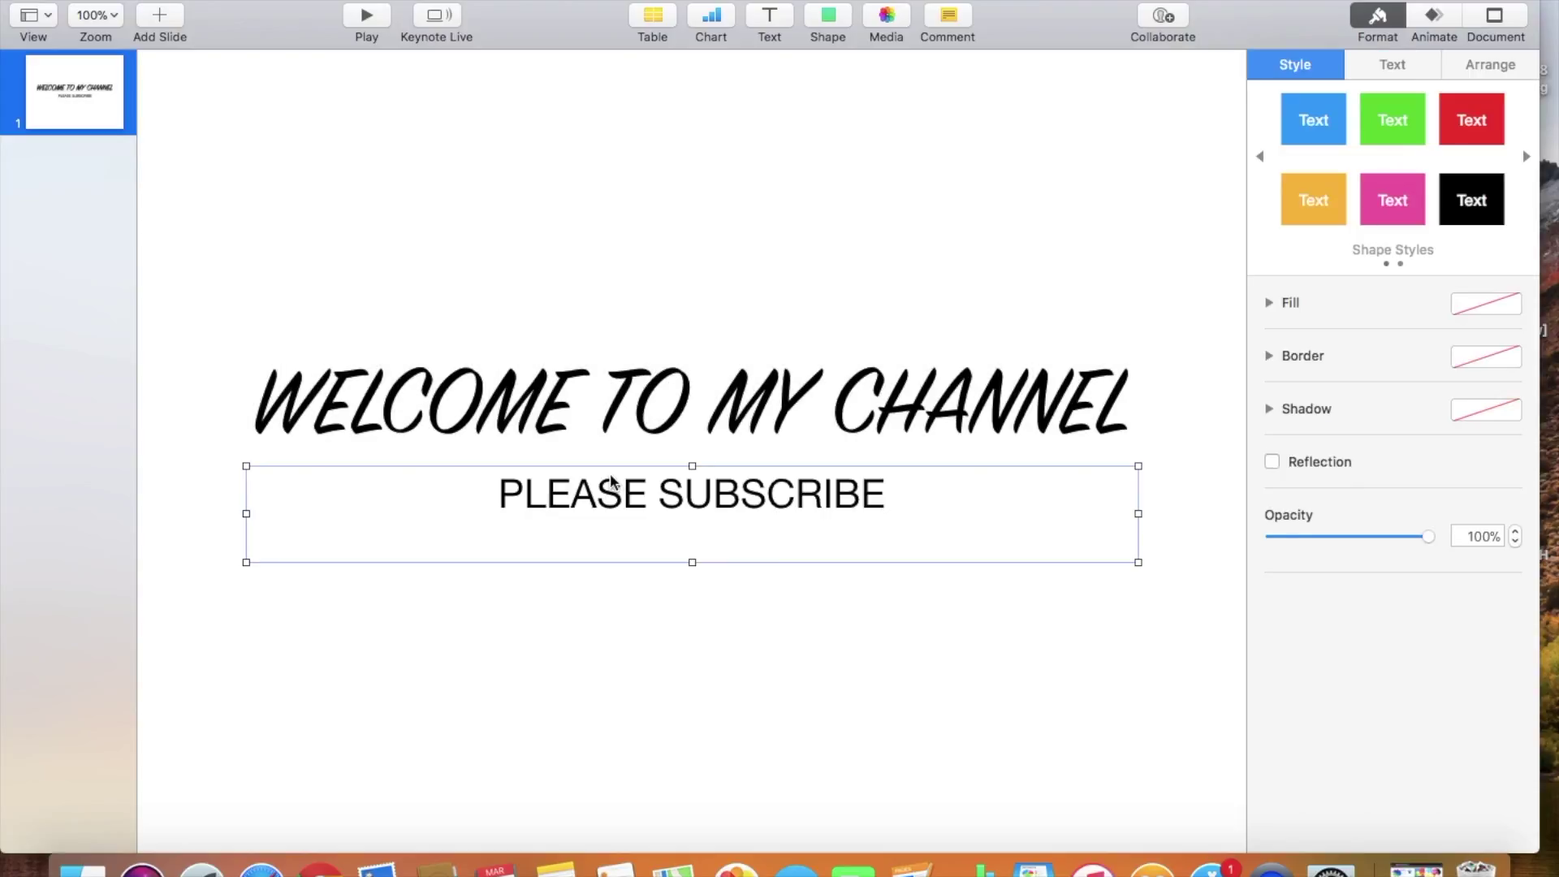
Format the PLEASE SUBSCRIBE text in Marker Felt Thin, size 55 pt.
key(super+a)
click(500, 494)
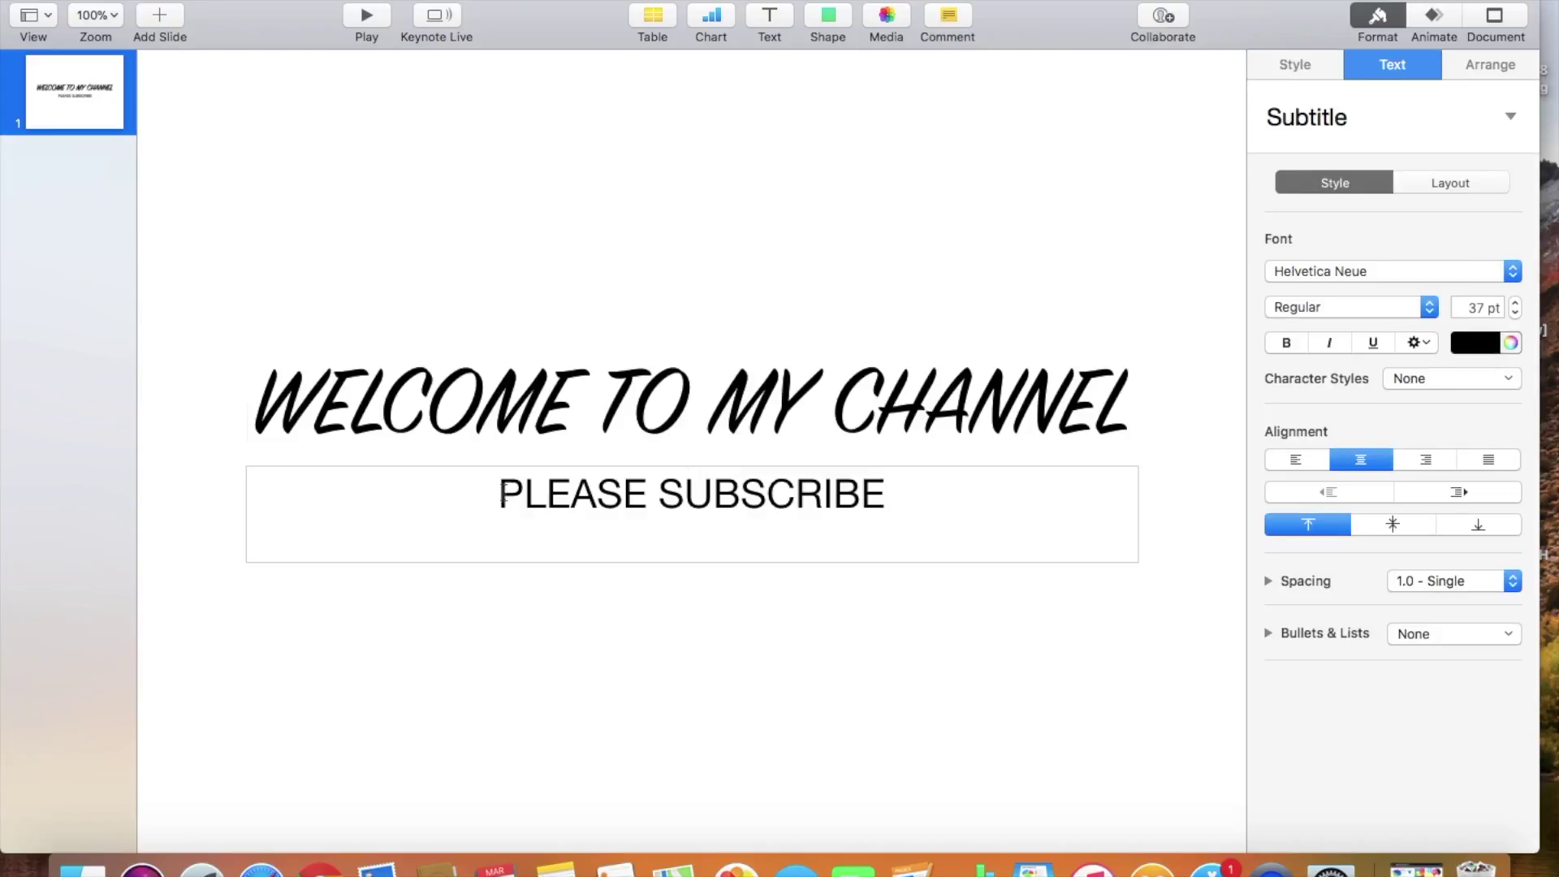
triple_click(505, 492)
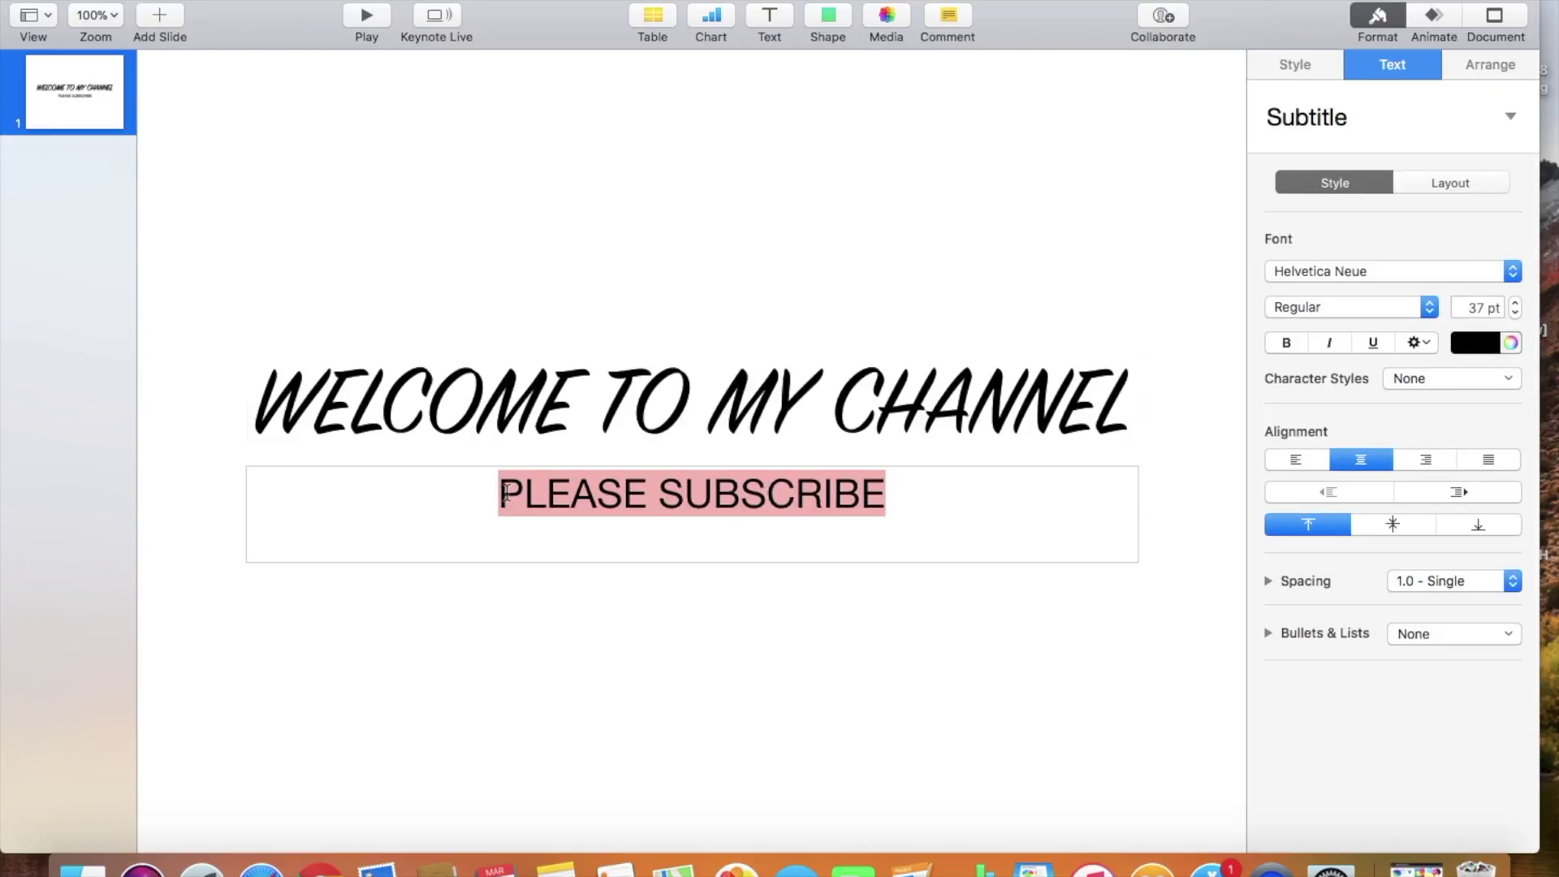
click(1470, 274)
scroll(1304, 105, up, 10)
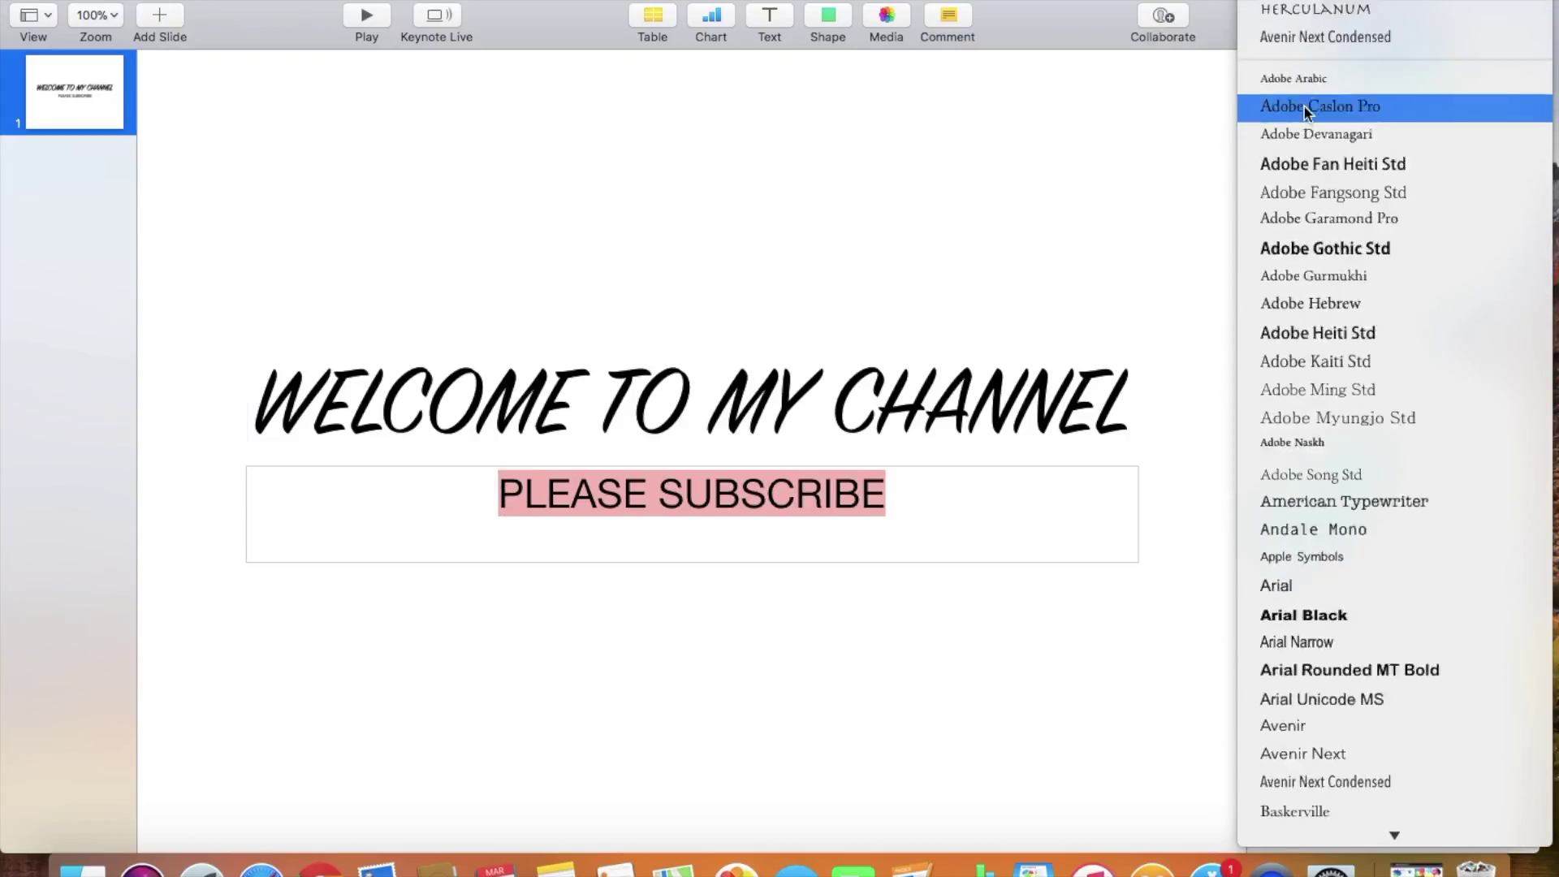
scroll(1304, 106, up, 3)
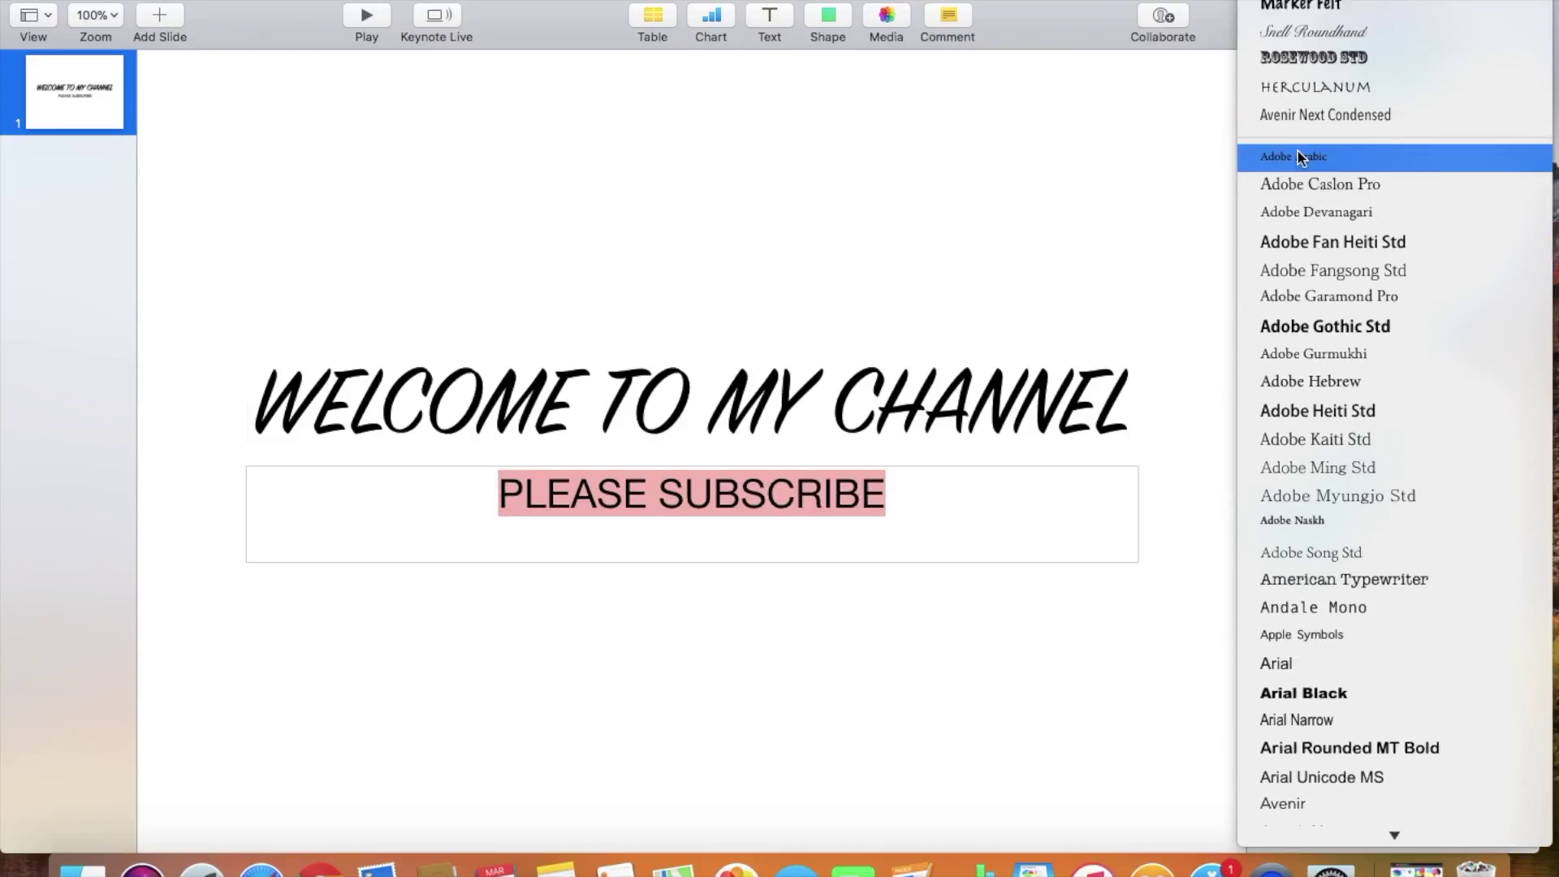
click(1300, 6)
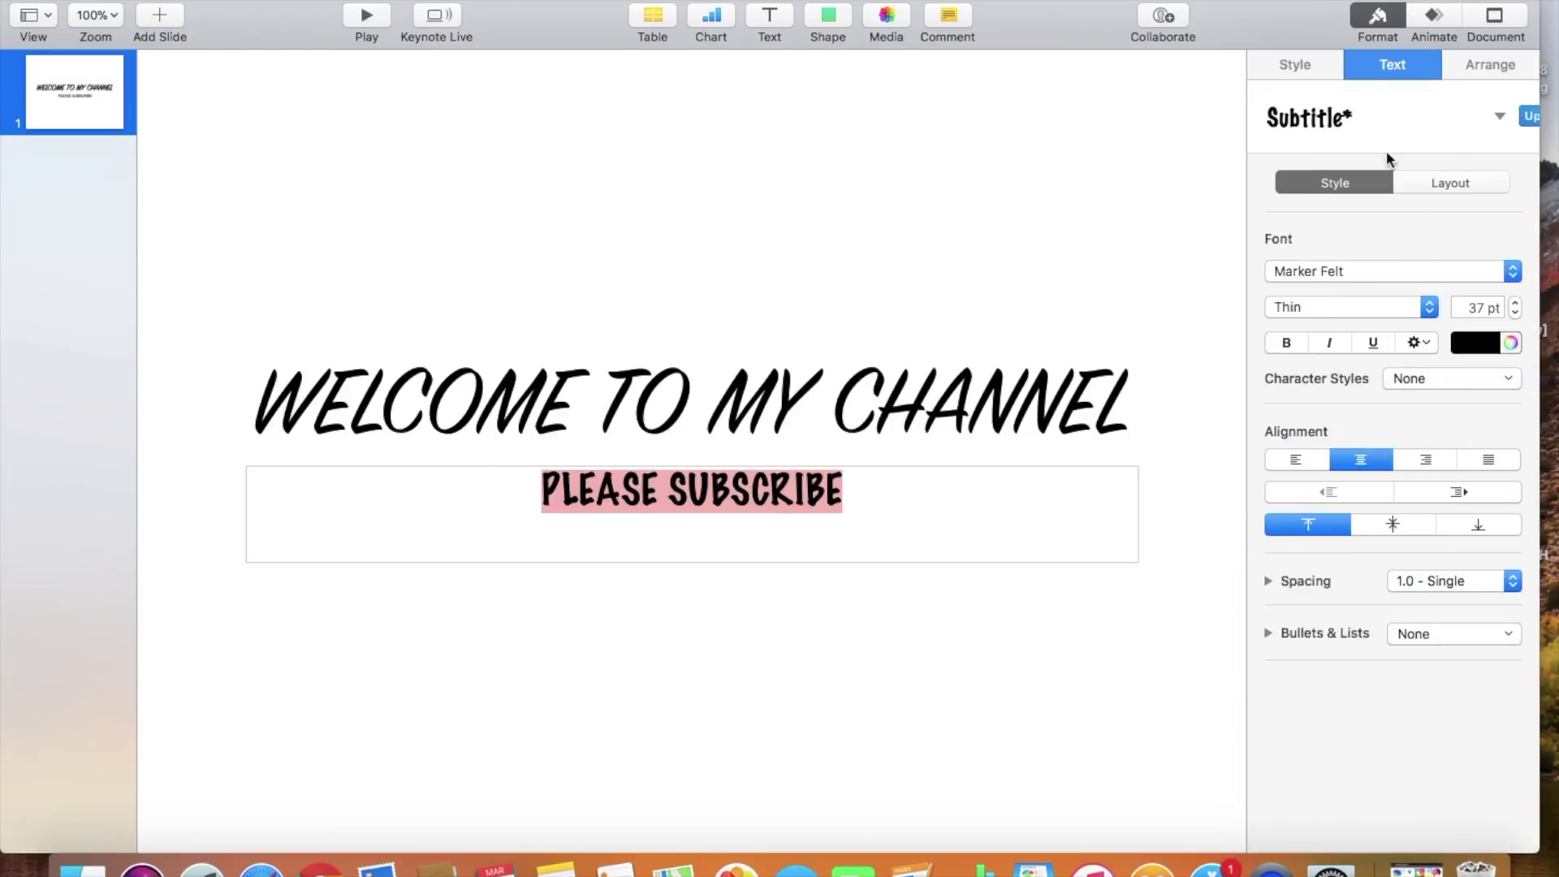
double_click(1477, 309)
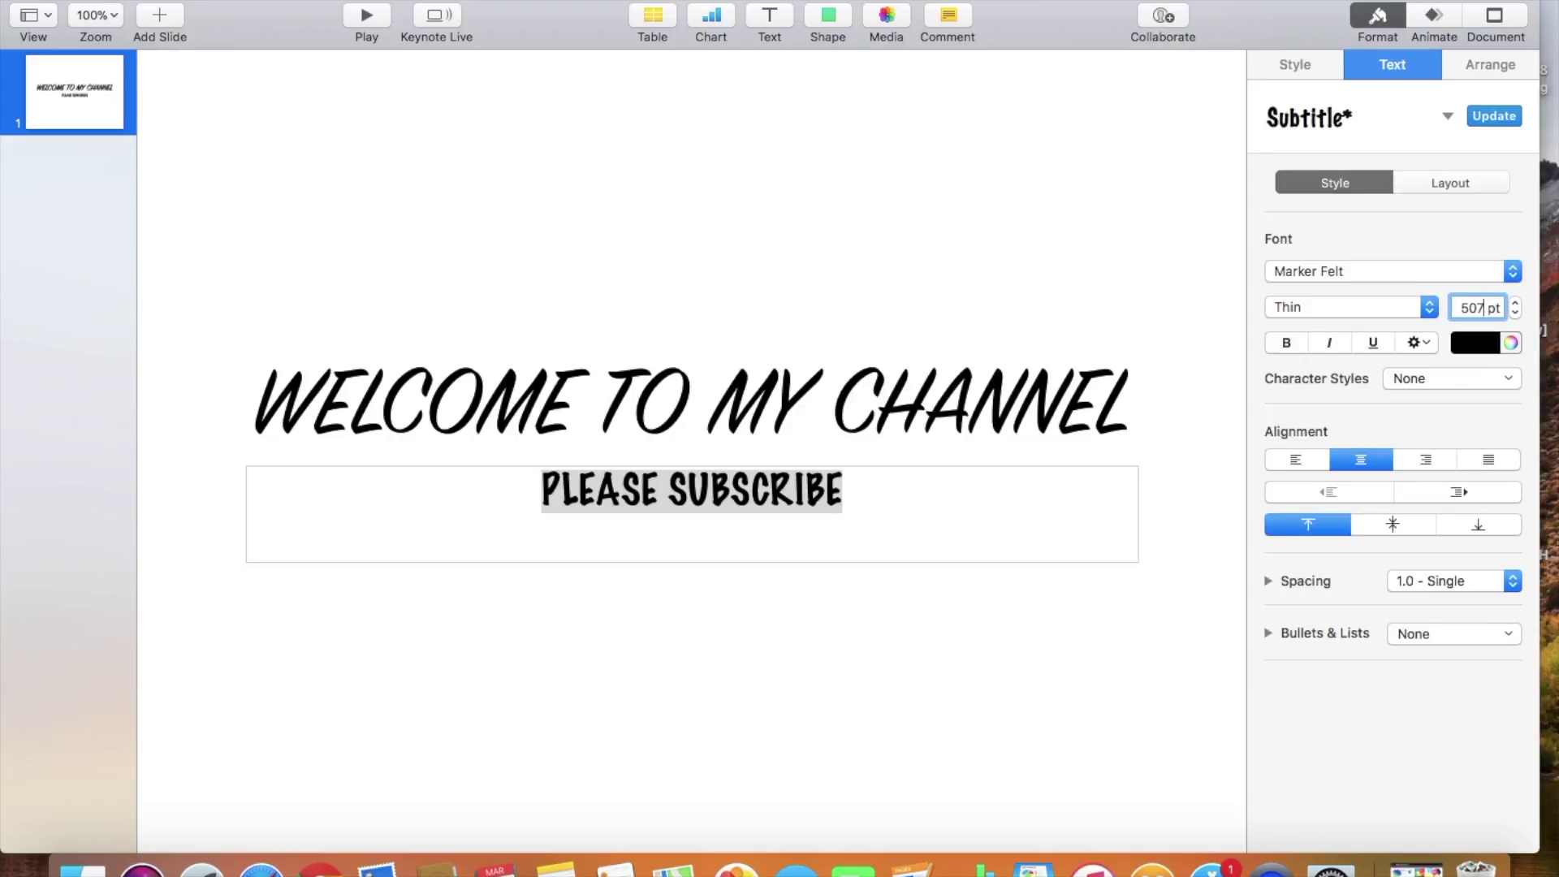
key(Return)
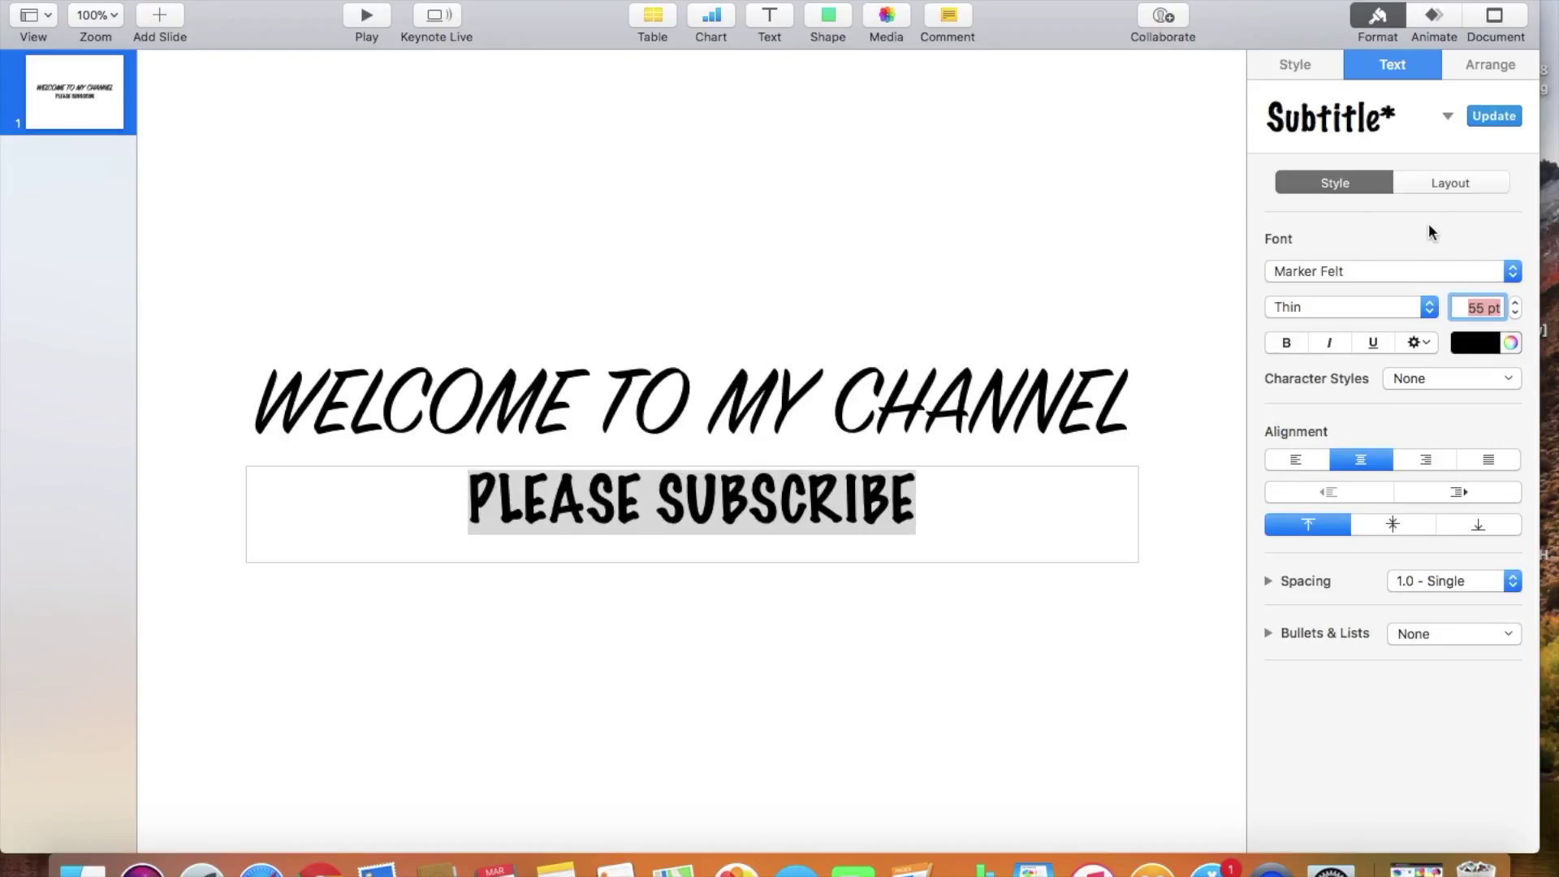
click(1024, 593)
Insert the WATERCOLOUR.png image onto the slide.
click(244, 2)
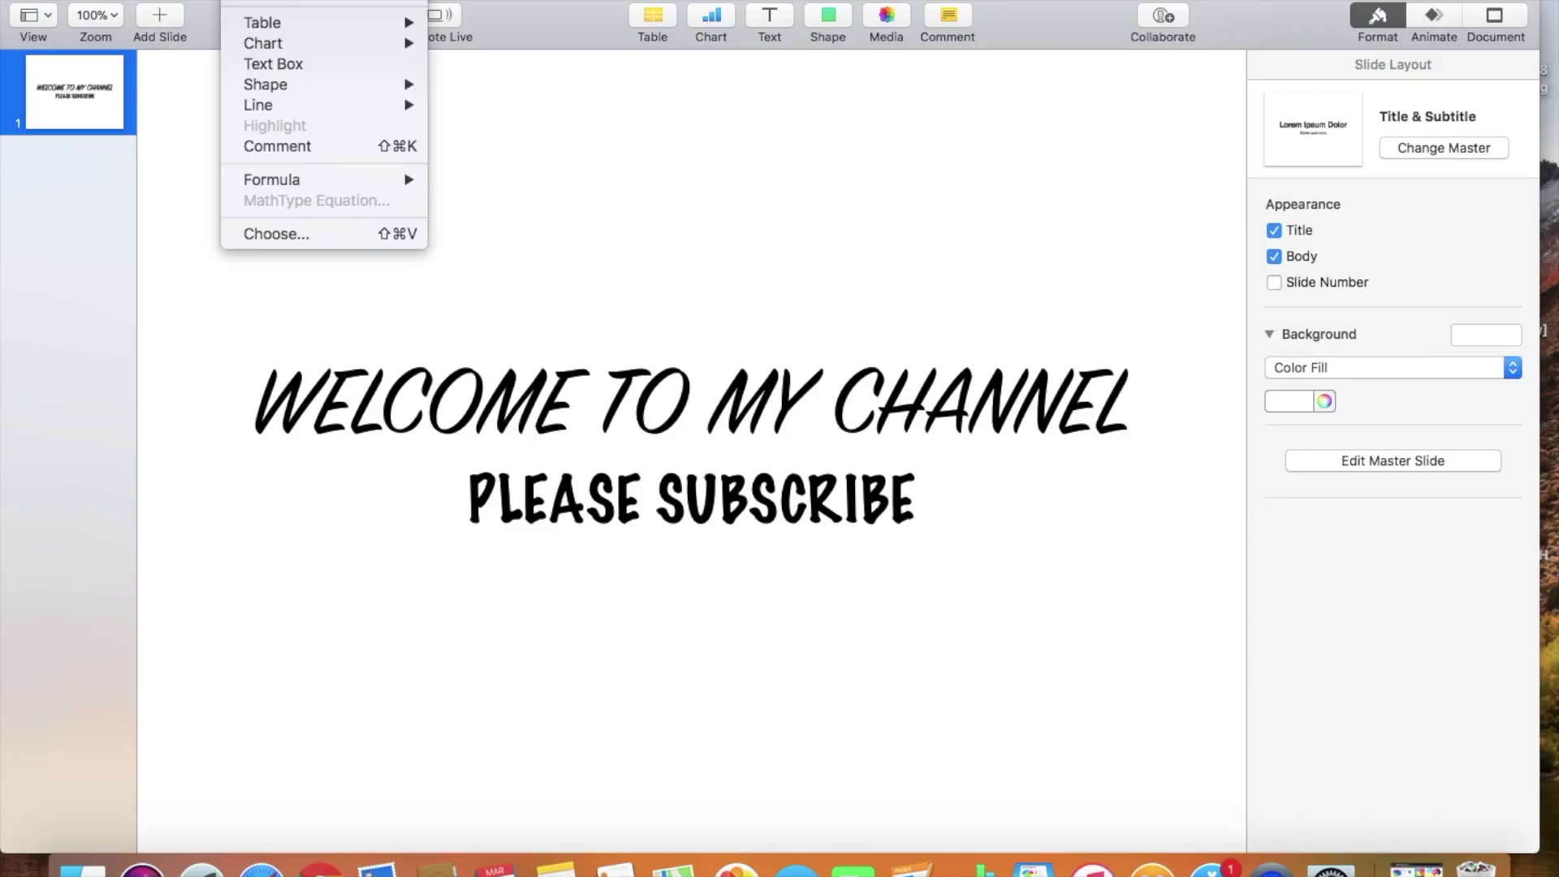
click(302, 237)
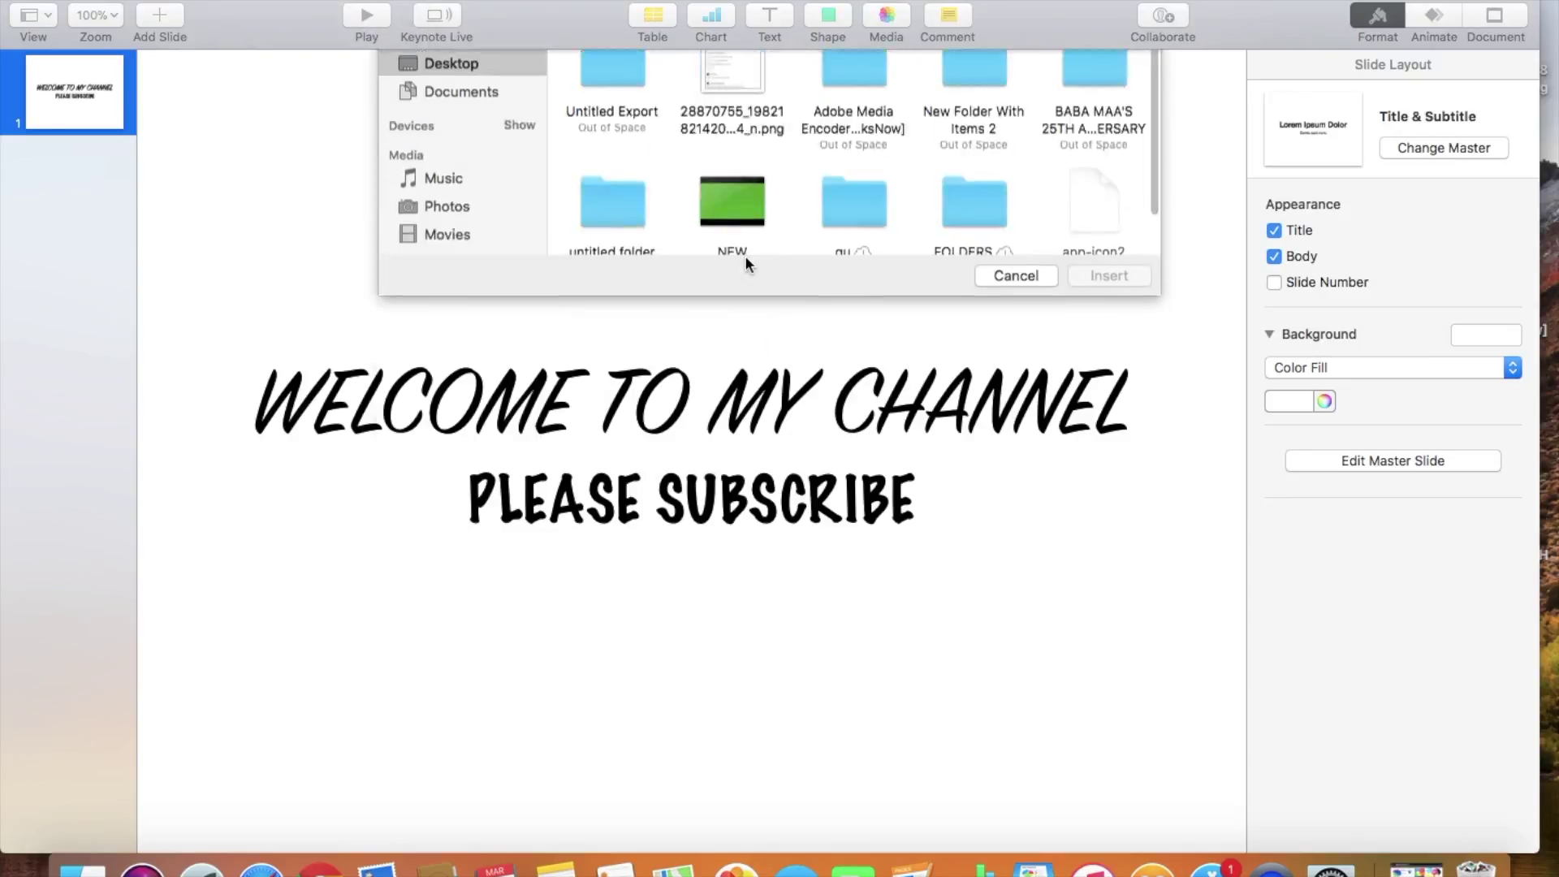
double_click(624, 181)
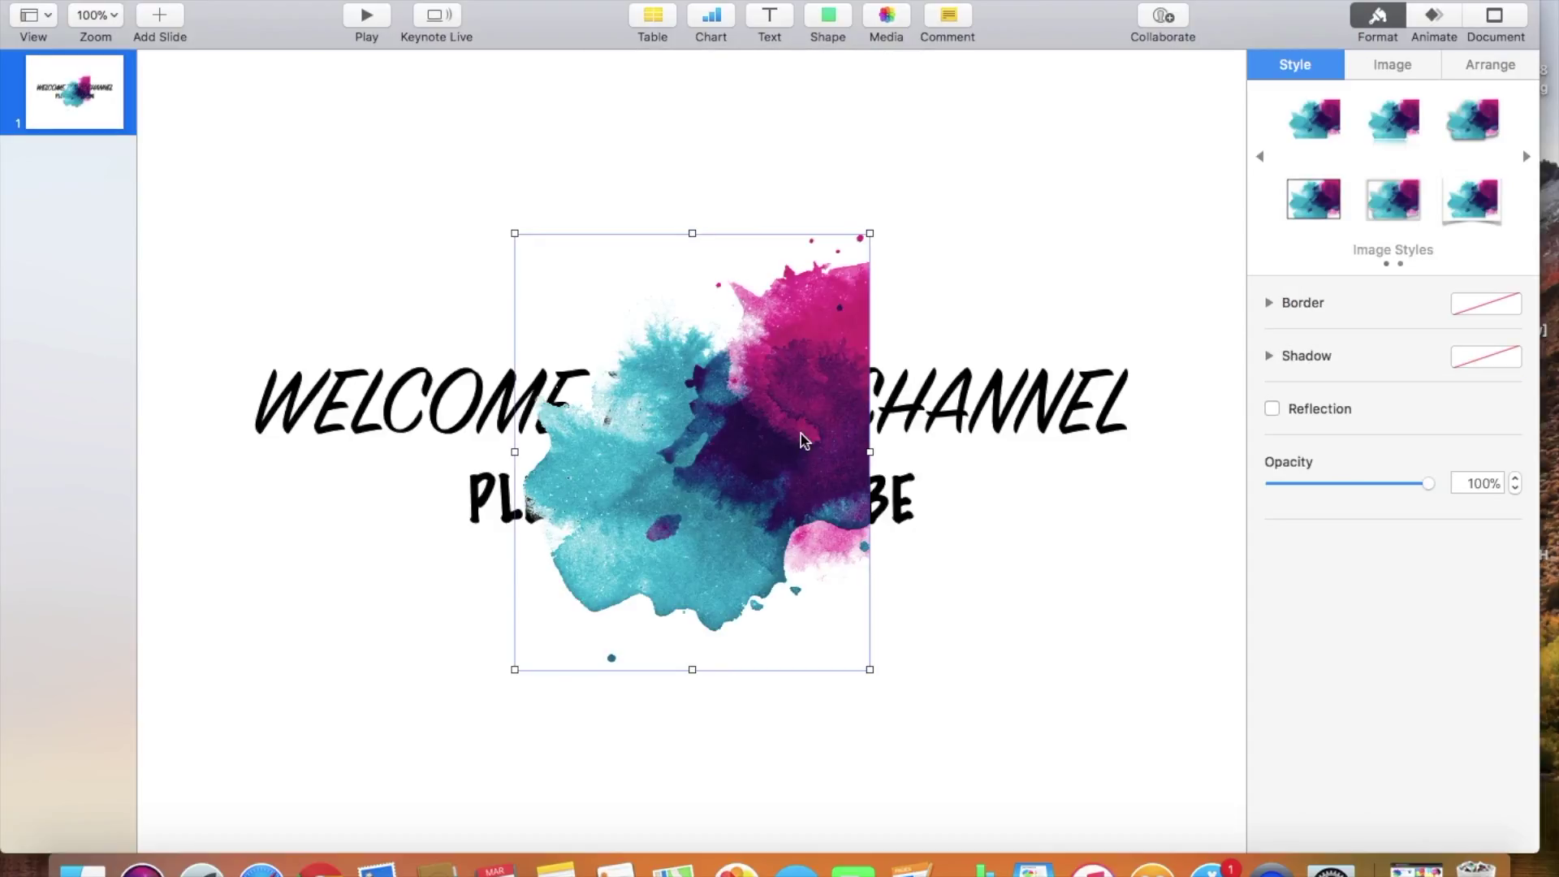
Move and enlarge the watercolour image until it covers the whole slide.
drag(747, 418, 1130, 235)
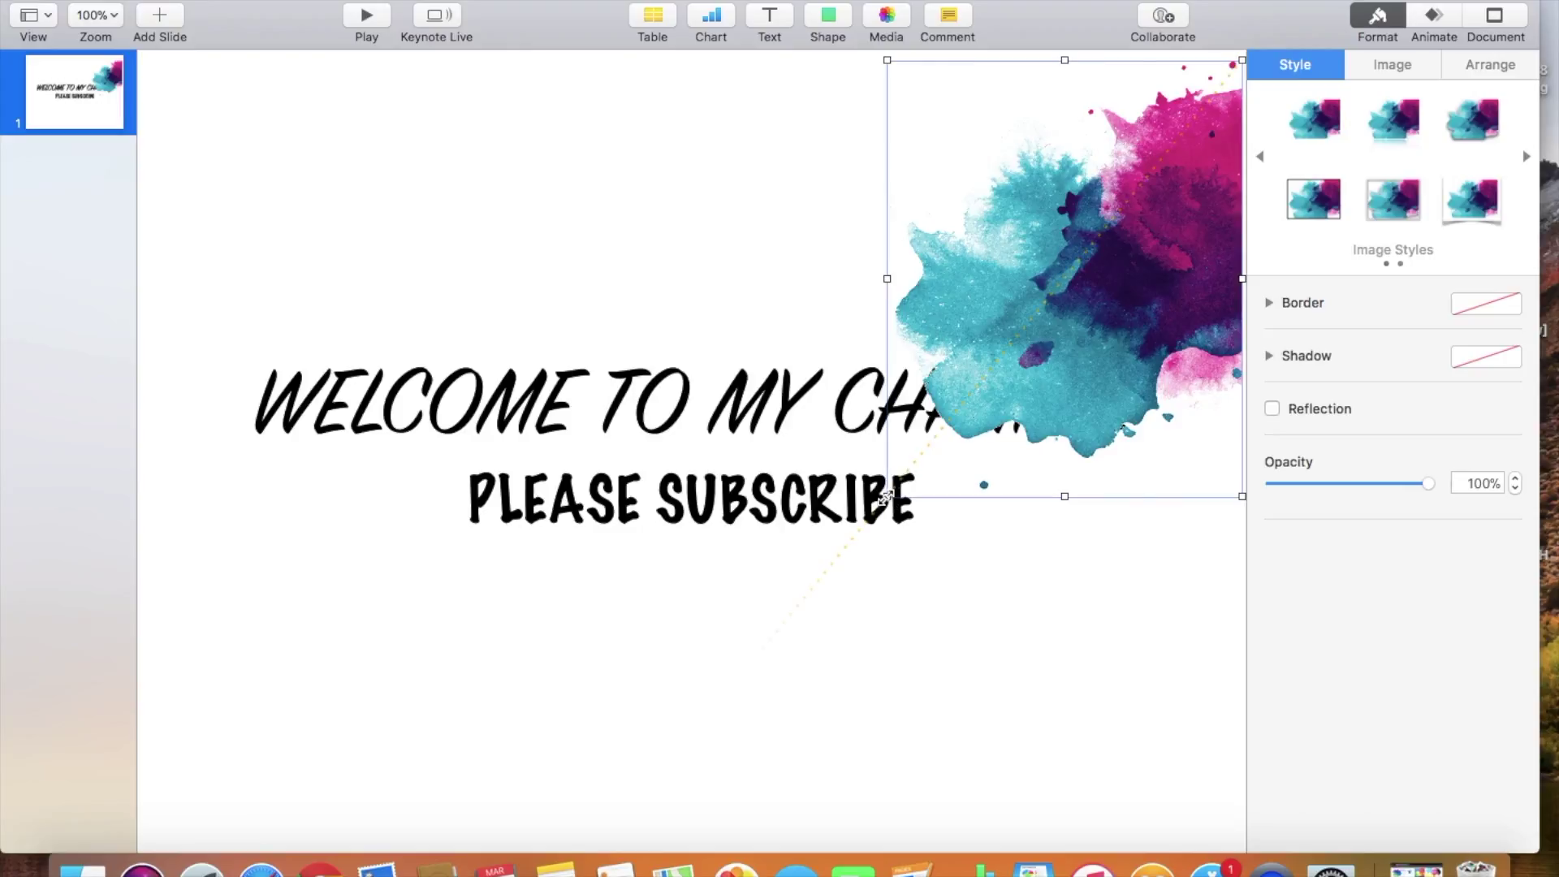
drag(887, 497, 59, 707)
drag(594, 536, 593, 461)
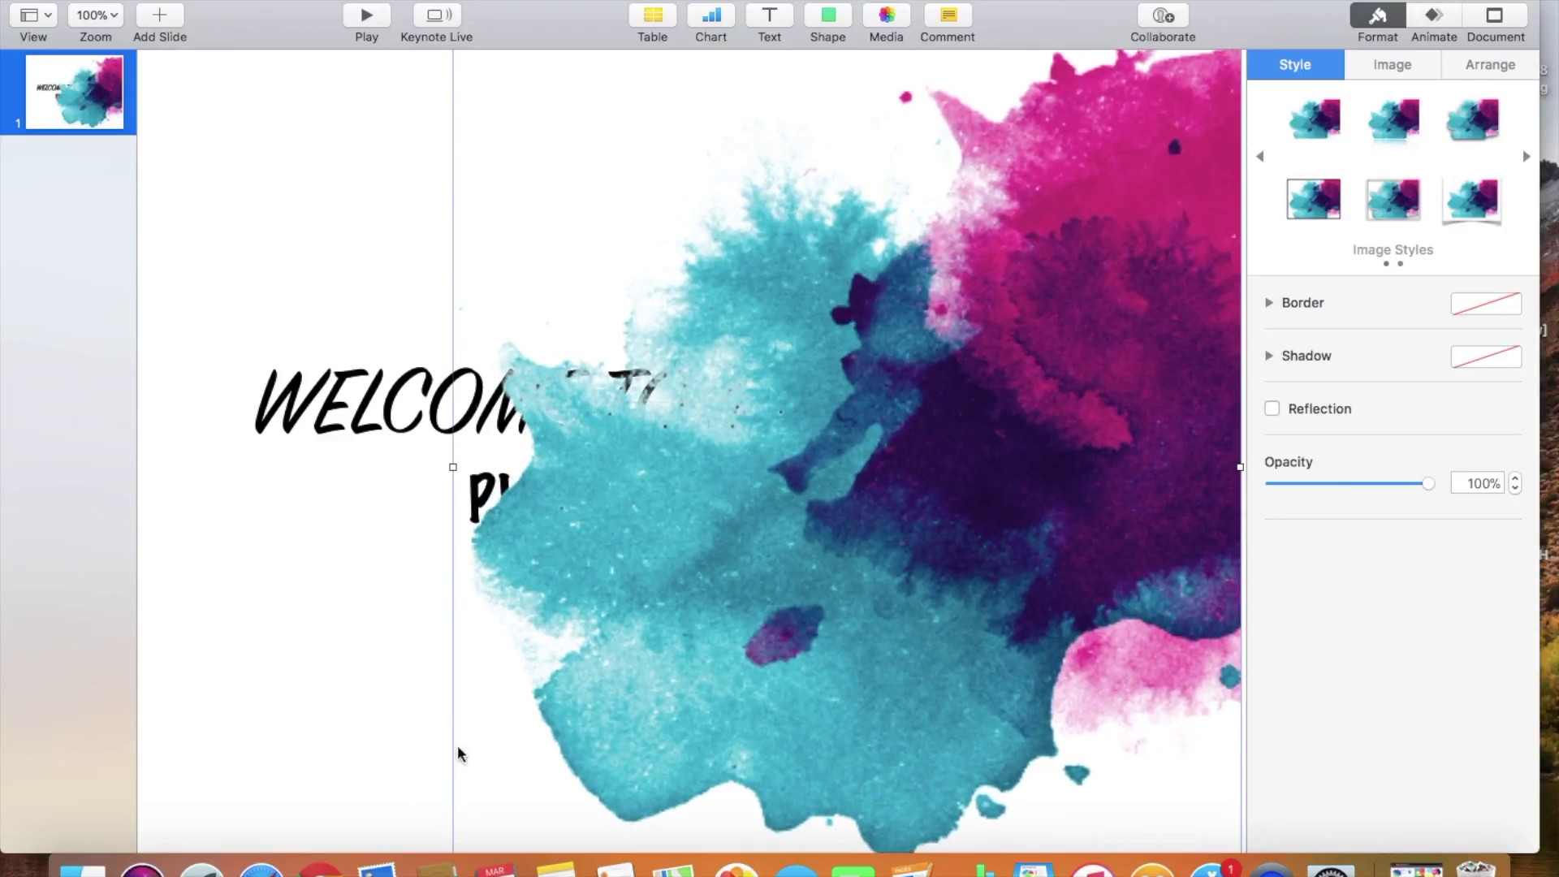
drag(452, 470, 3, 489)
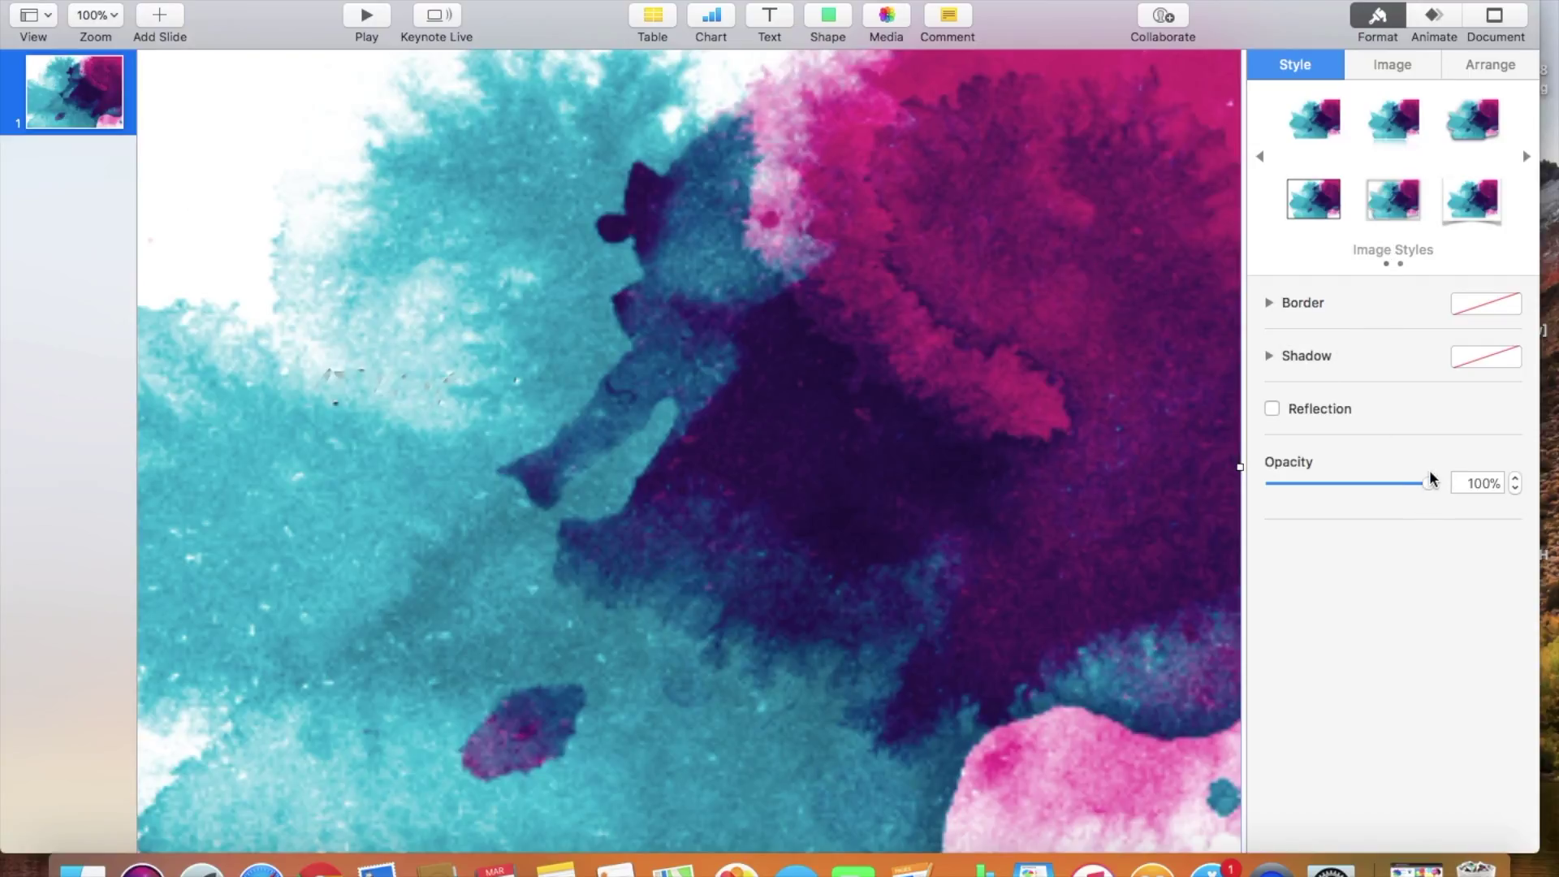
Give the watercolour image full opacity and a bordered style, and show its Image adjustments.
mouse_move(1430, 484)
mouse_down()
mouse_move(1326, 480)
mouse_move(1440, 490)
mouse_up()
click(1375, 126)
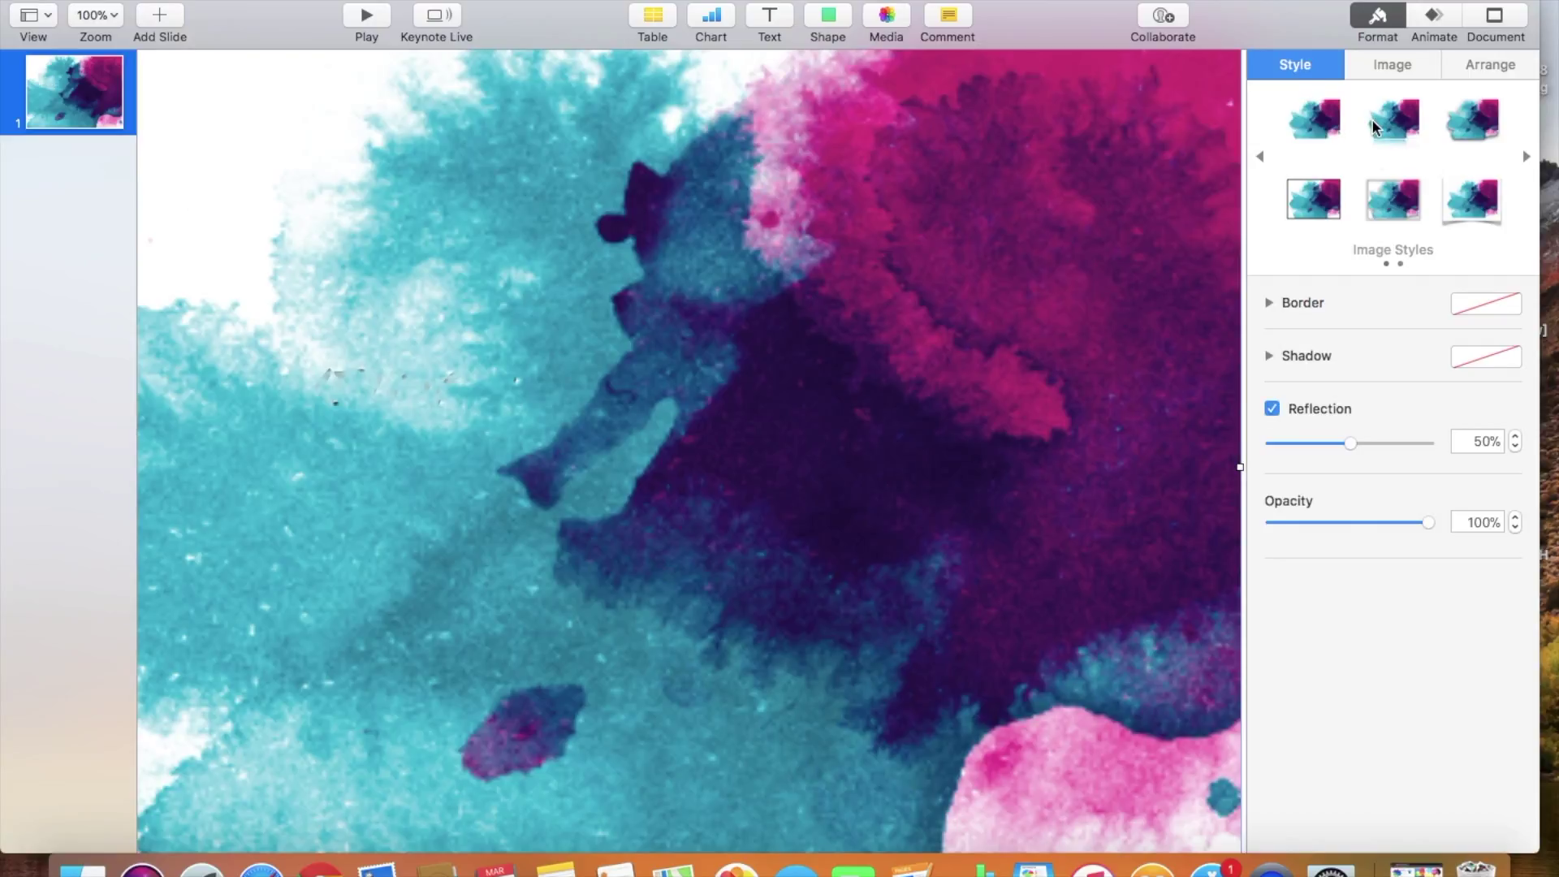
click(1391, 213)
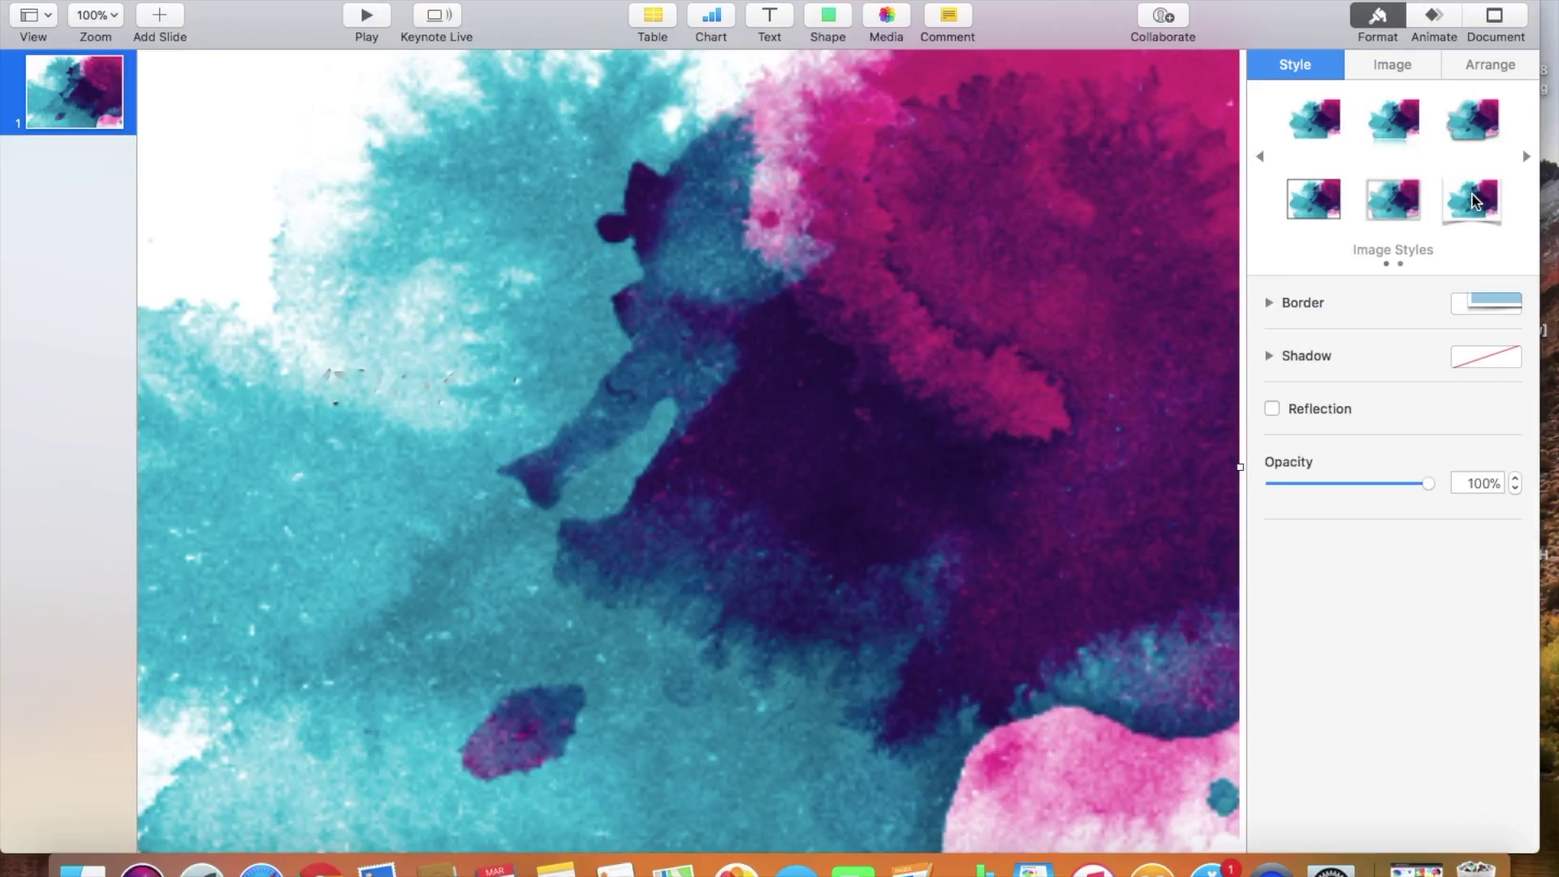
click(1414, 65)
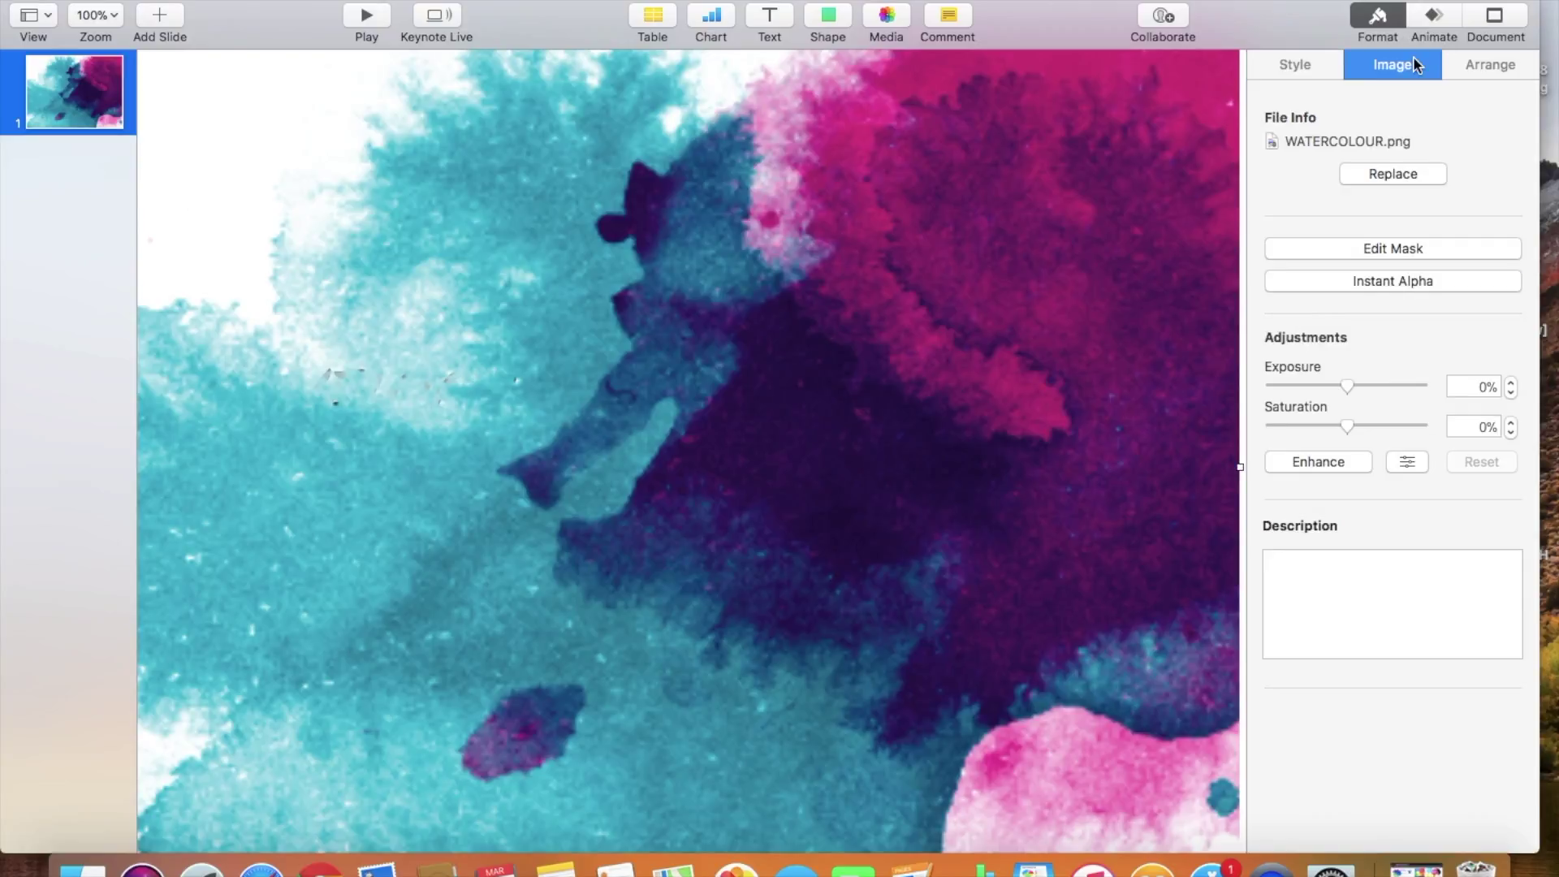
Send the watercolour image to the back so both text lines appear above it.
click(1467, 59)
click(1297, 115)
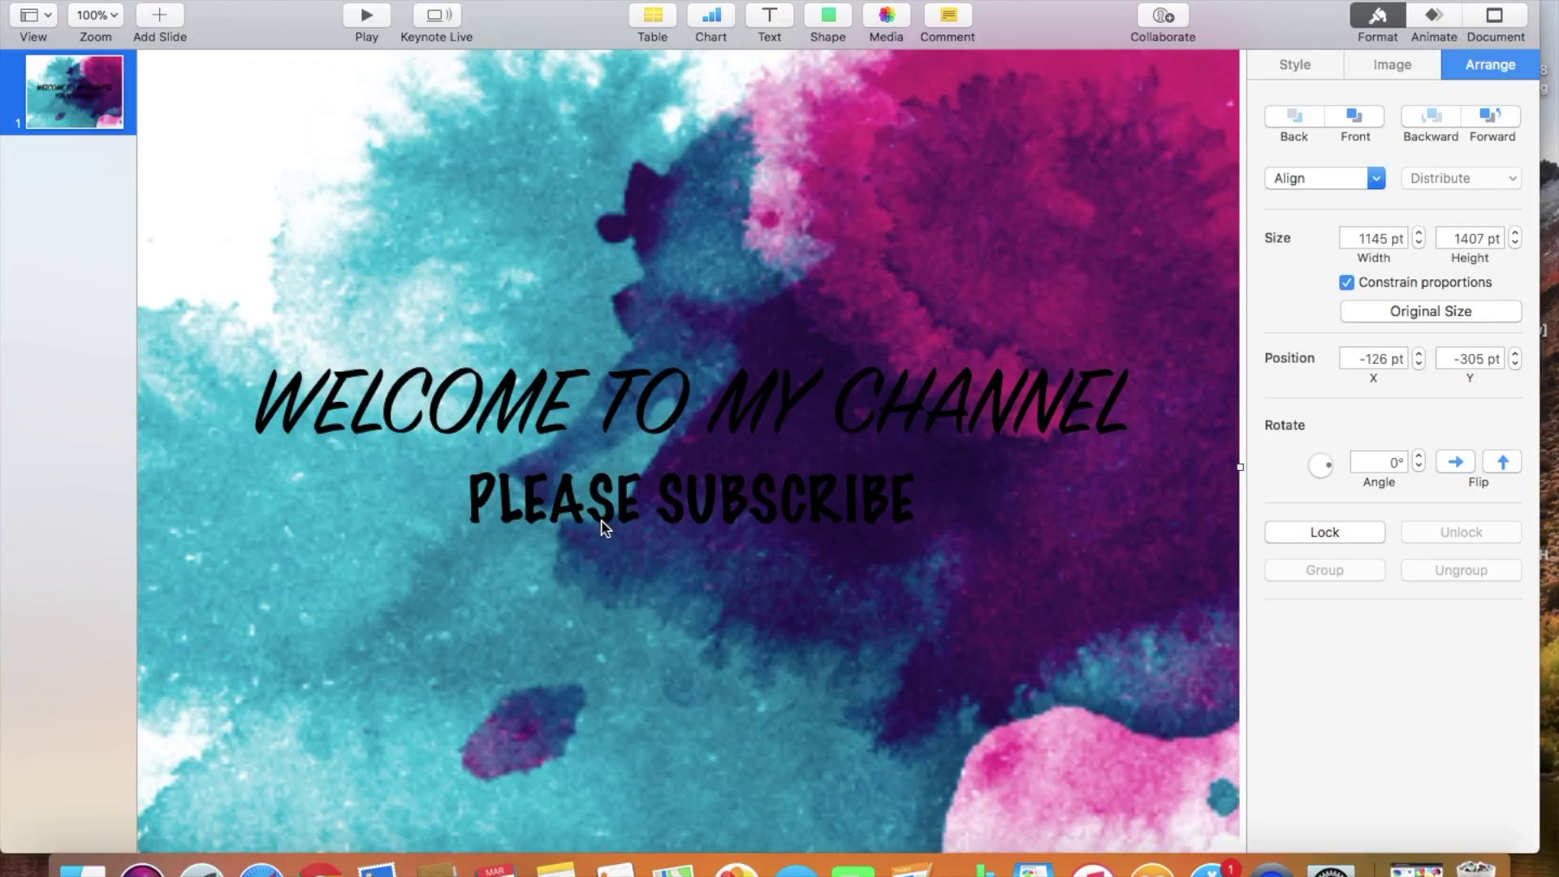
click(355, 406)
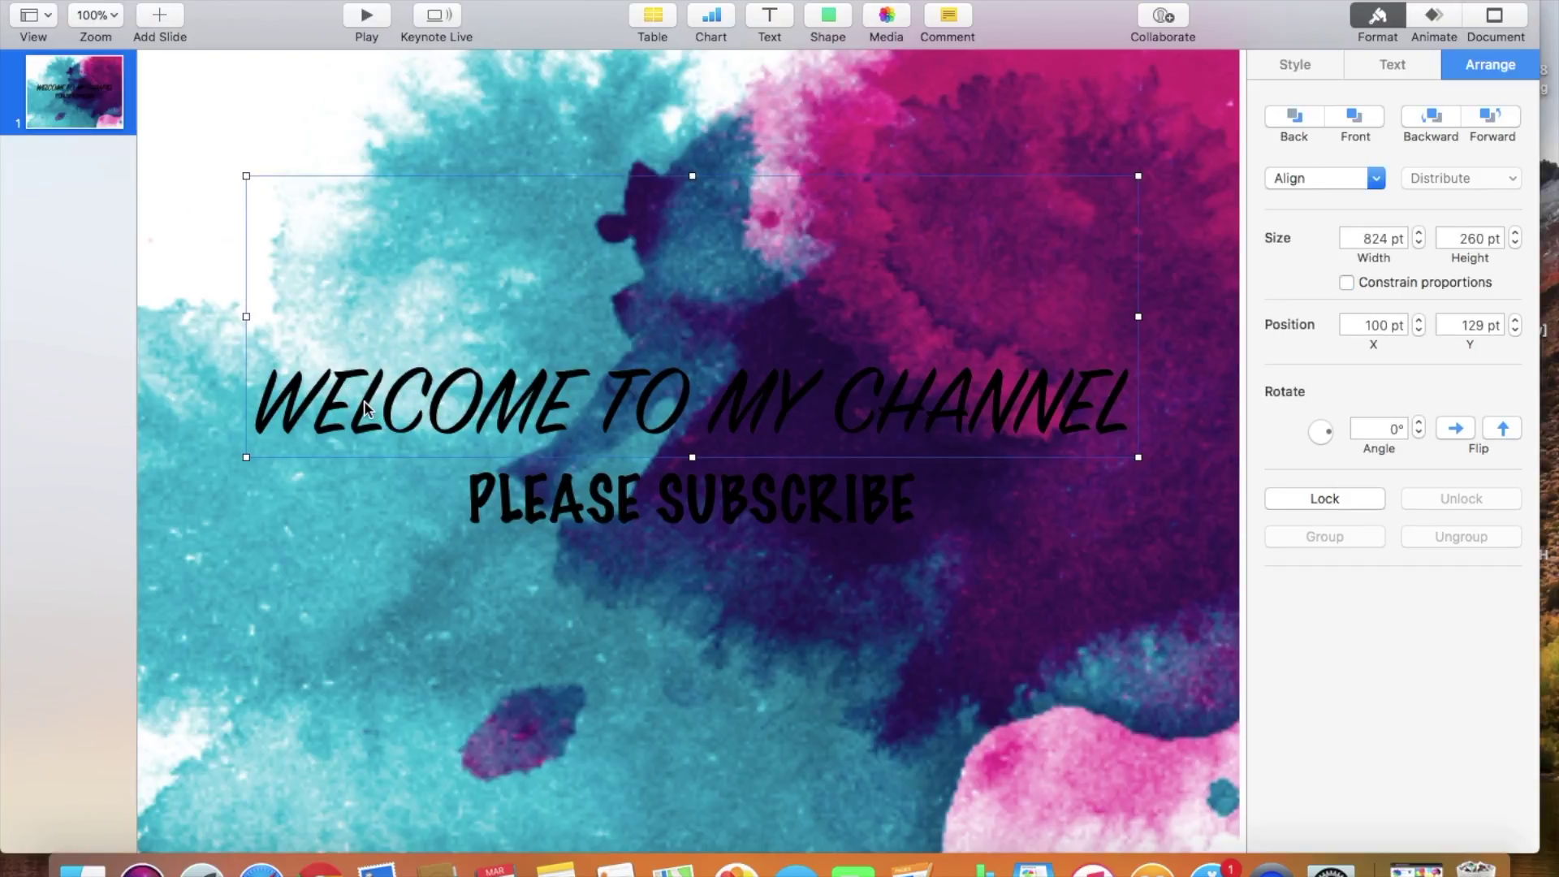
key(super+a)
Change the WELCOME TO MY CHANNEL title text colour to white.
double_click(307, 406)
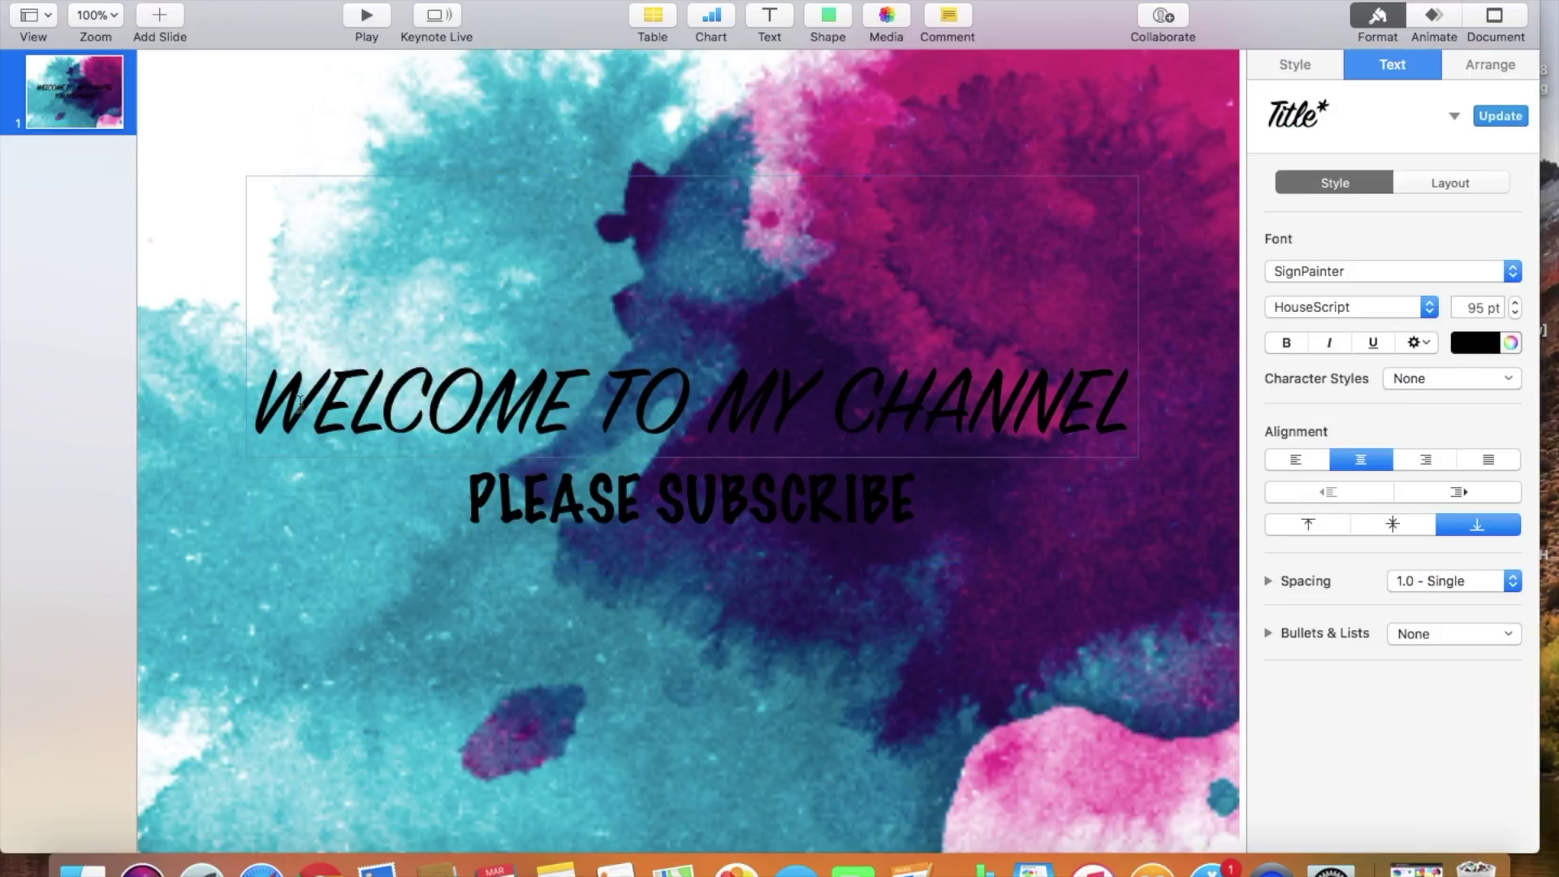
key(super+a)
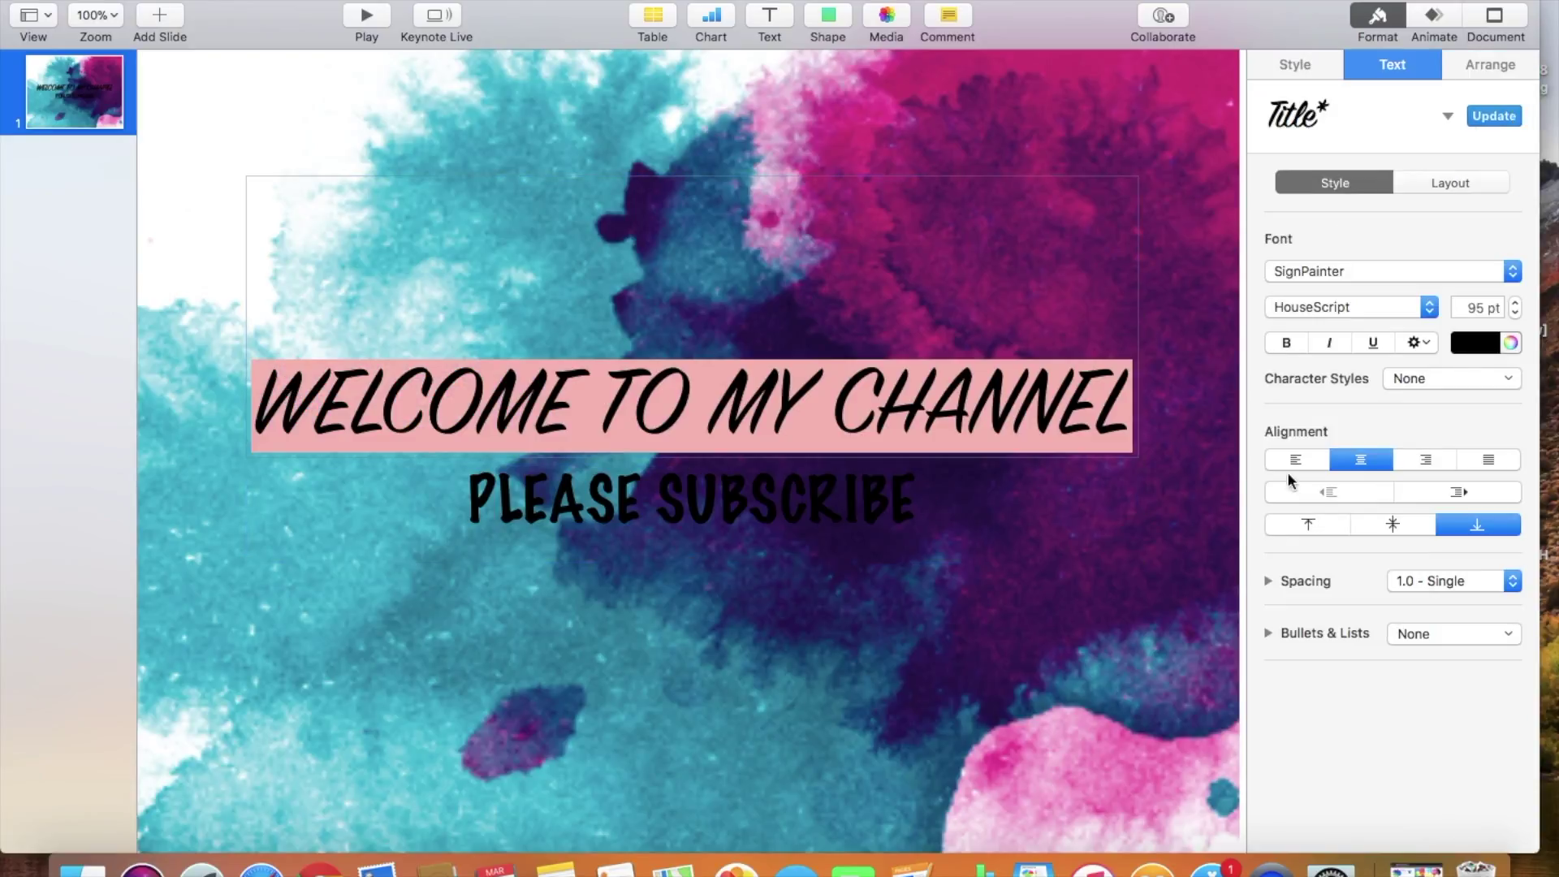
click(1511, 342)
scroll(201, 640, down, 1)
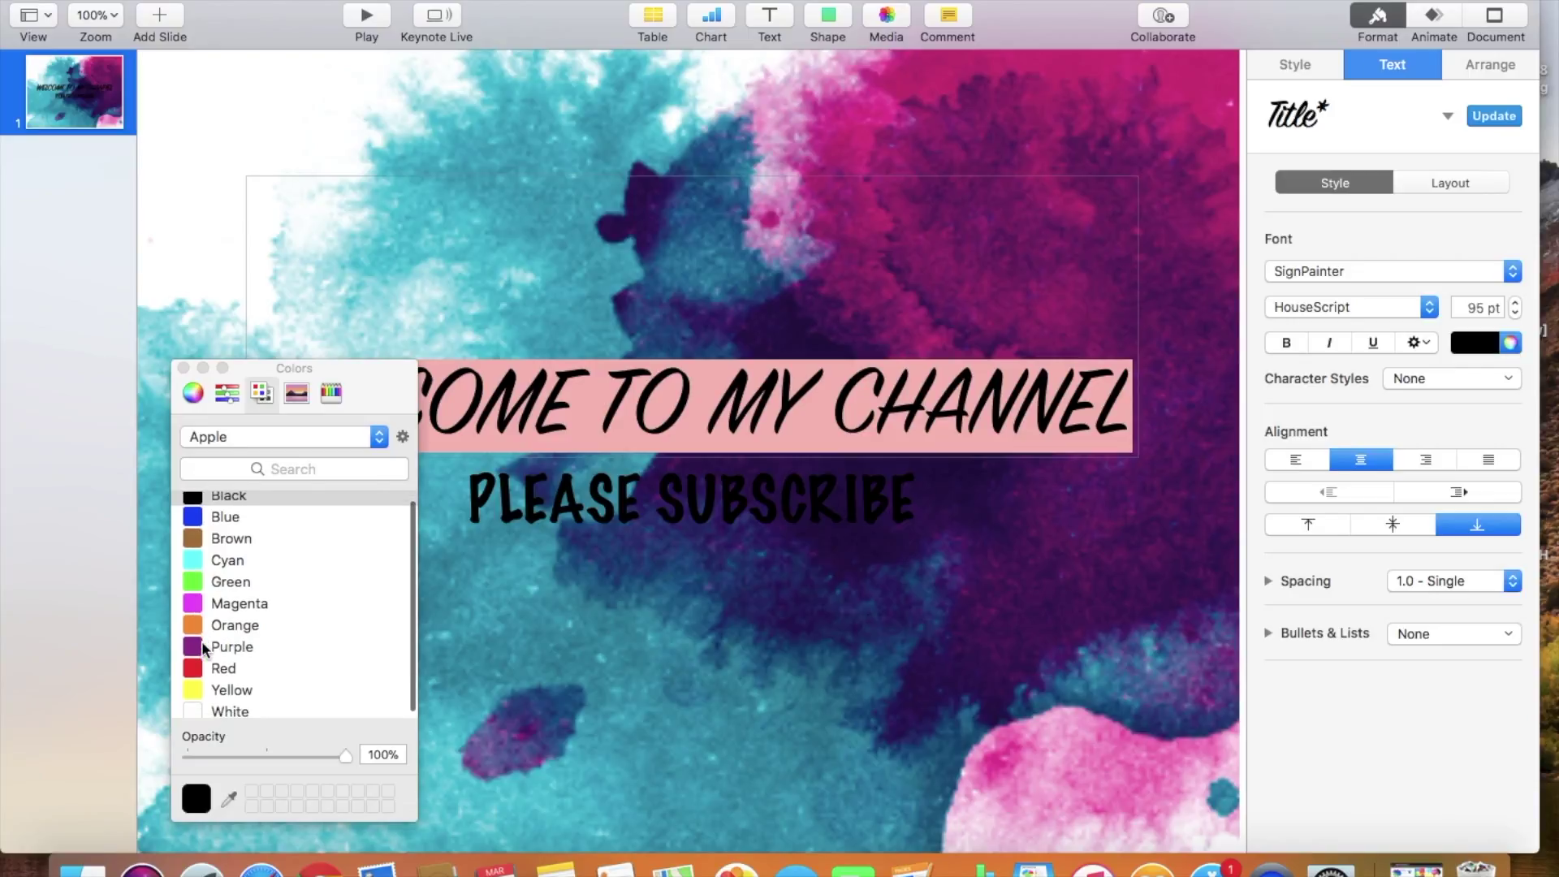
click(196, 708)
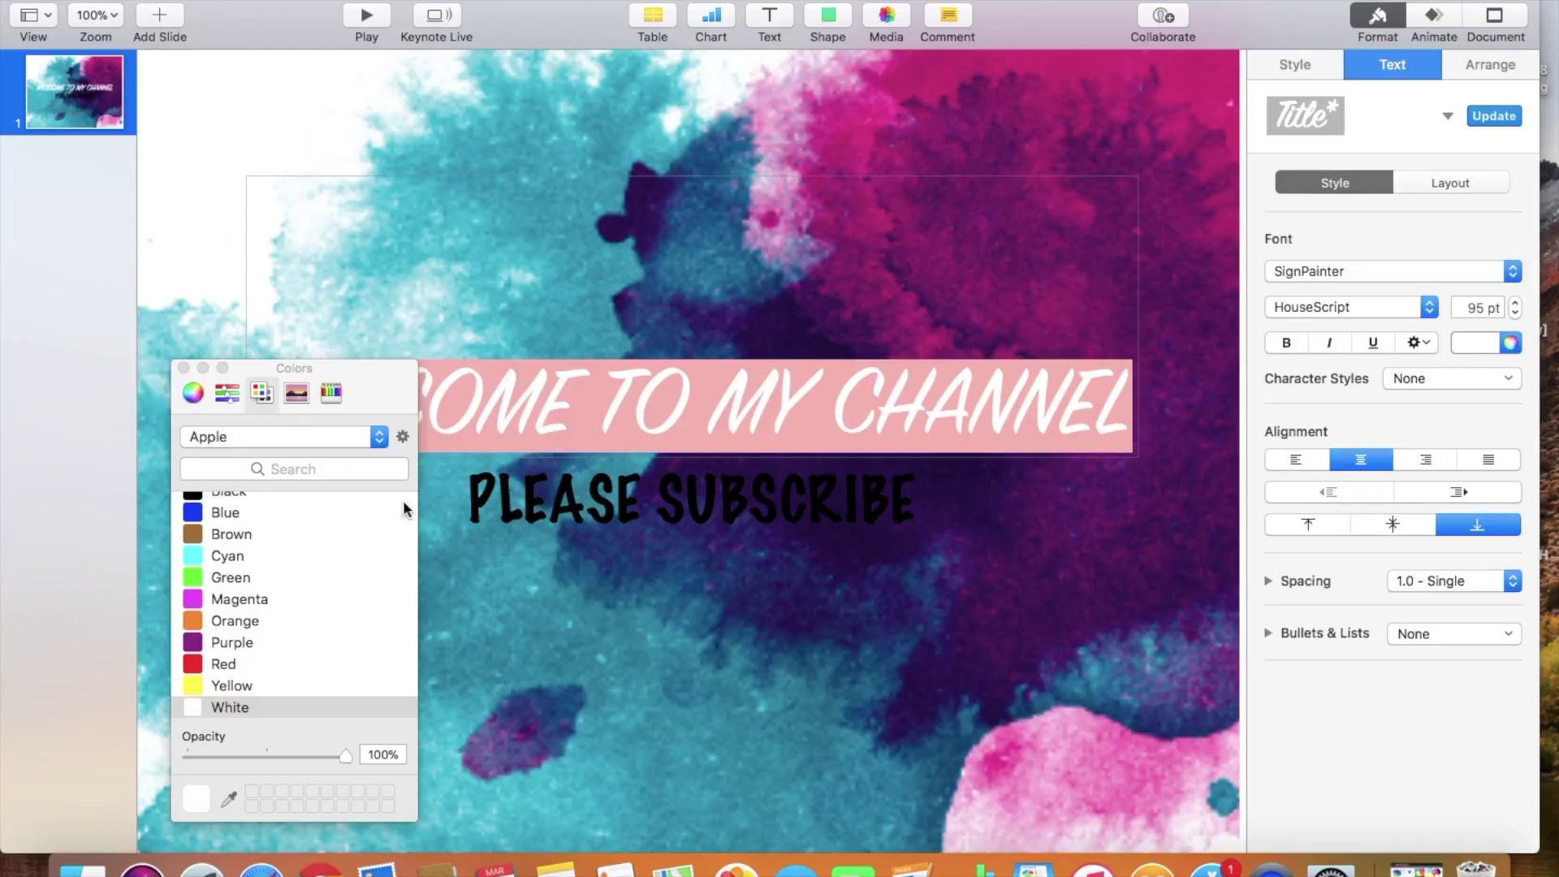
Select the whole PLEASE SUBSCRIBE line and set it to white.
click(502, 505)
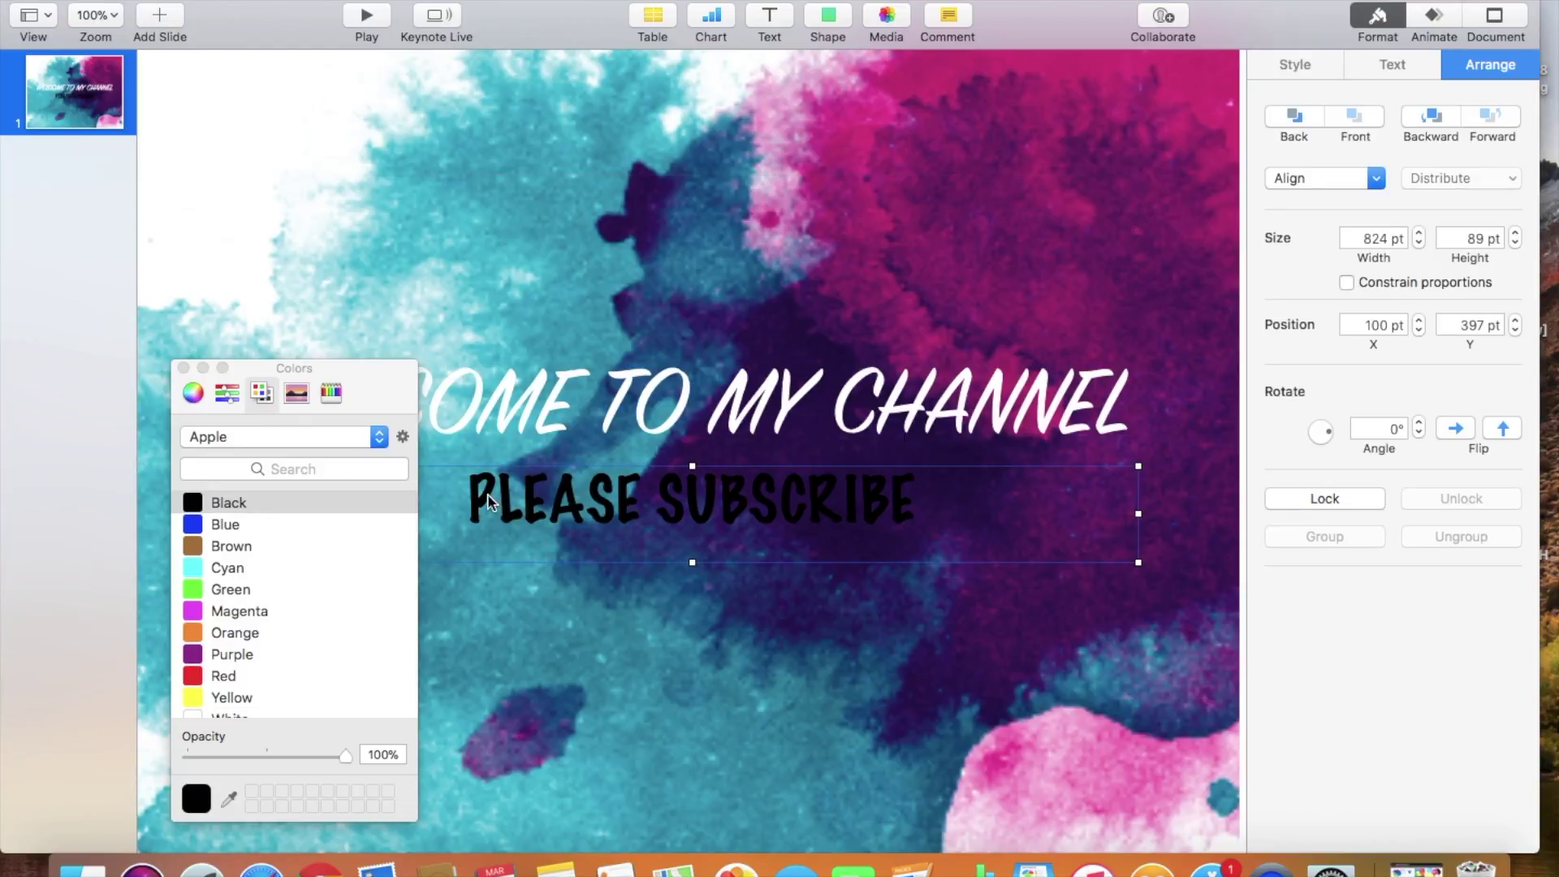
key(super+a)
click(489, 499)
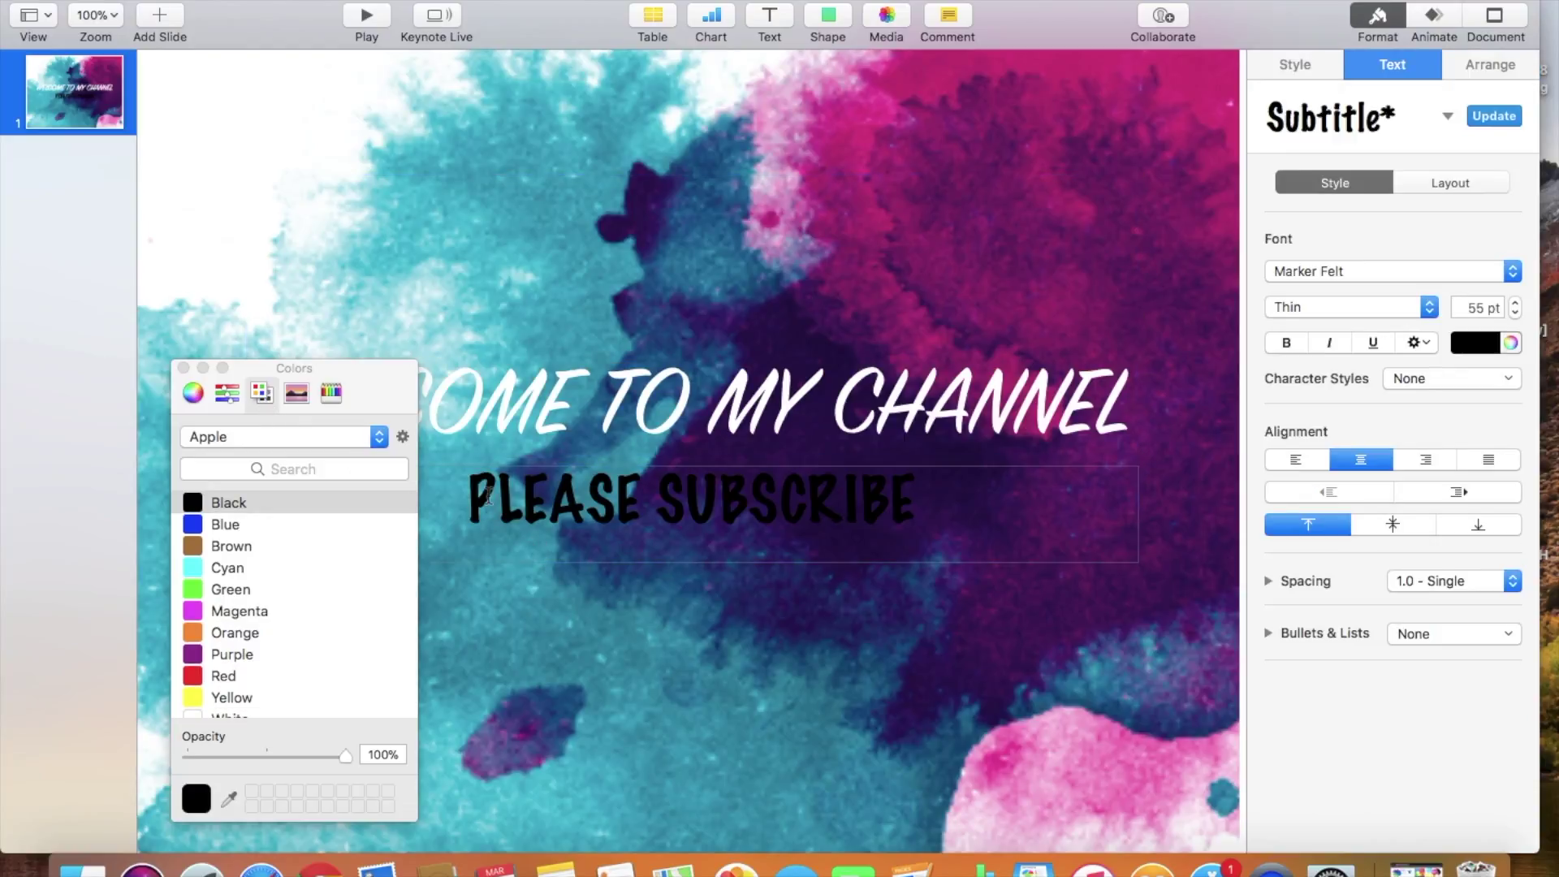
double_click(487, 497)
triple_click(487, 497)
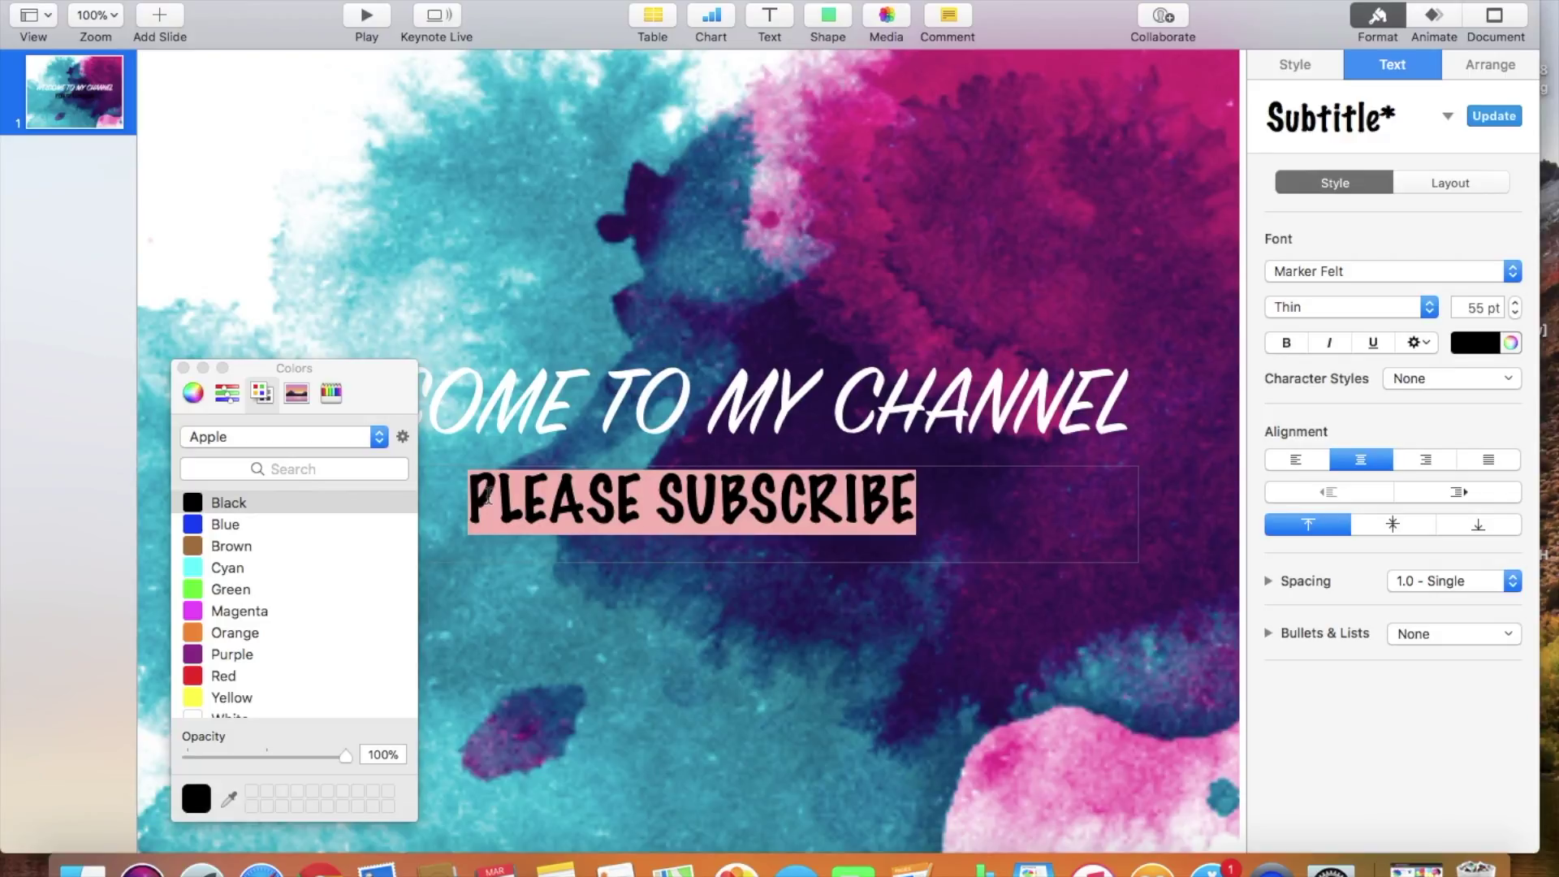
scroll(294, 689, down, 1)
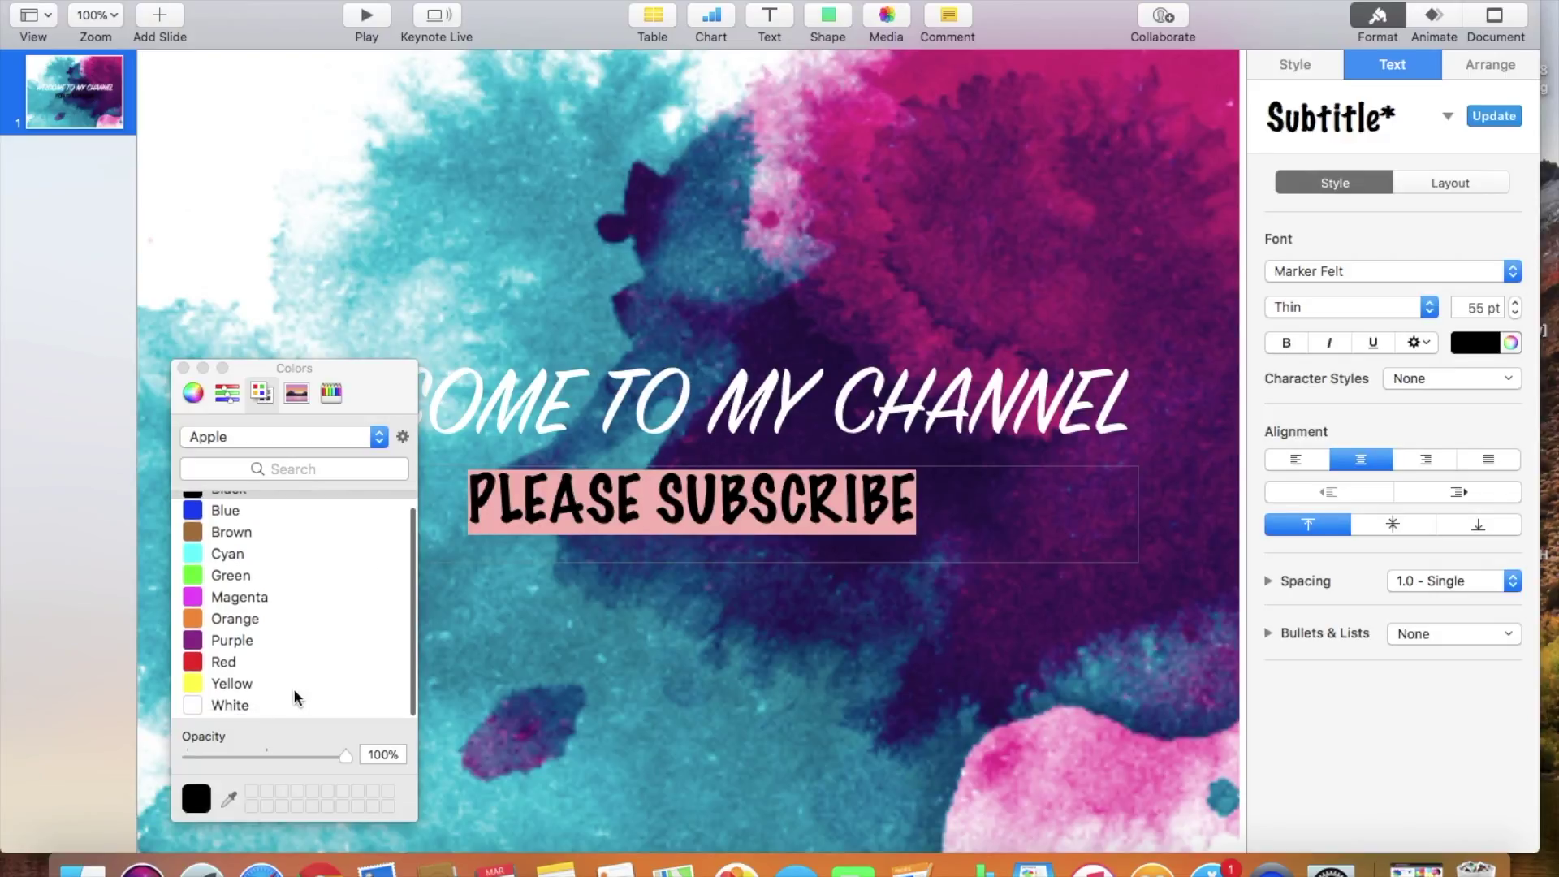
click(230, 702)
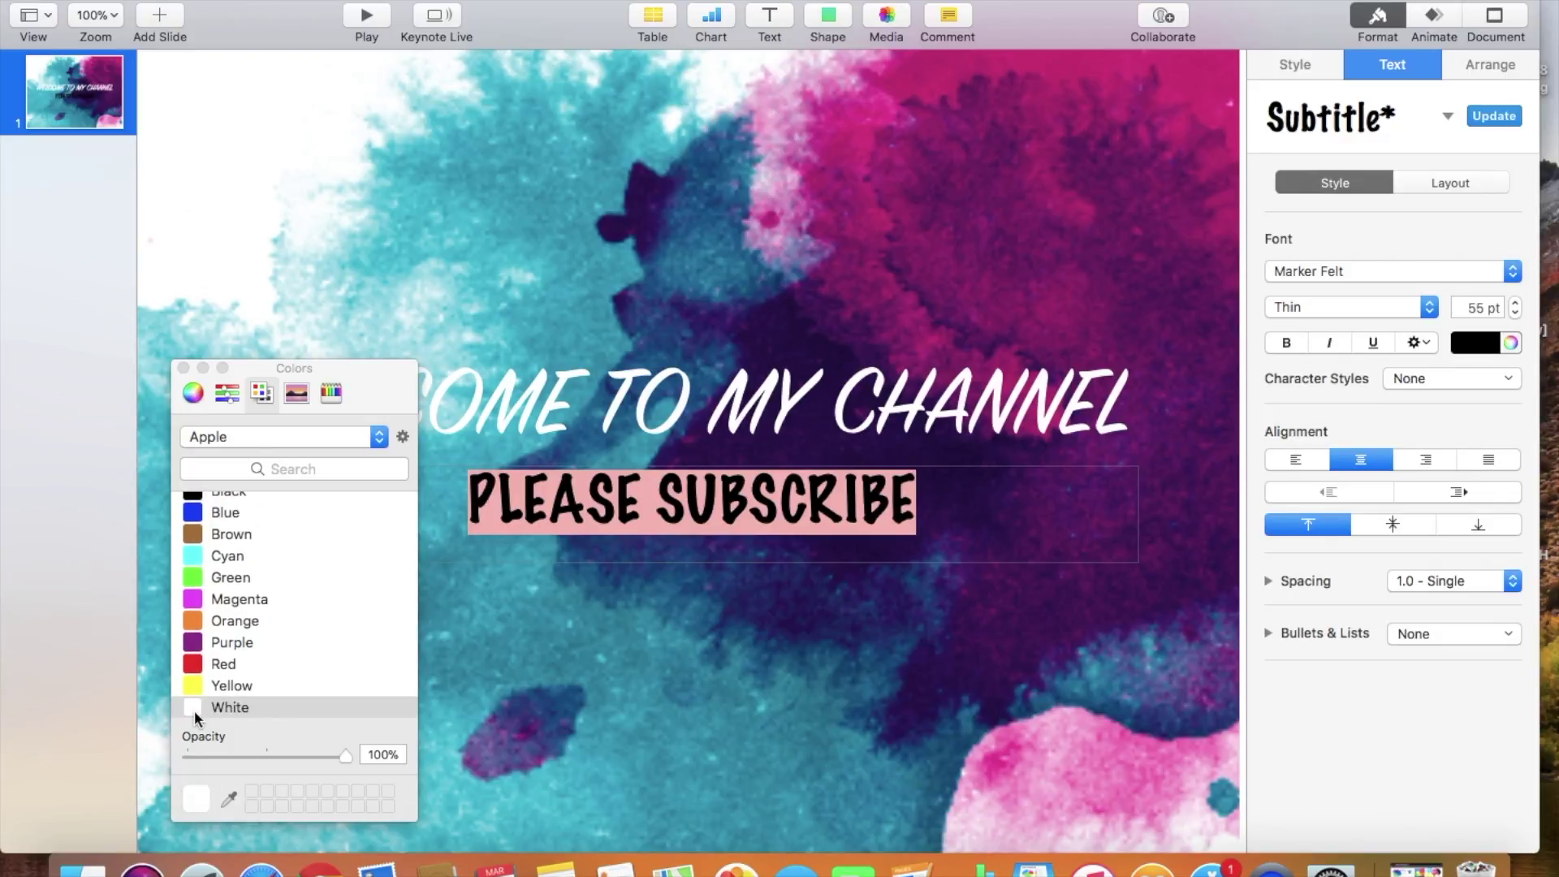
click(652, 620)
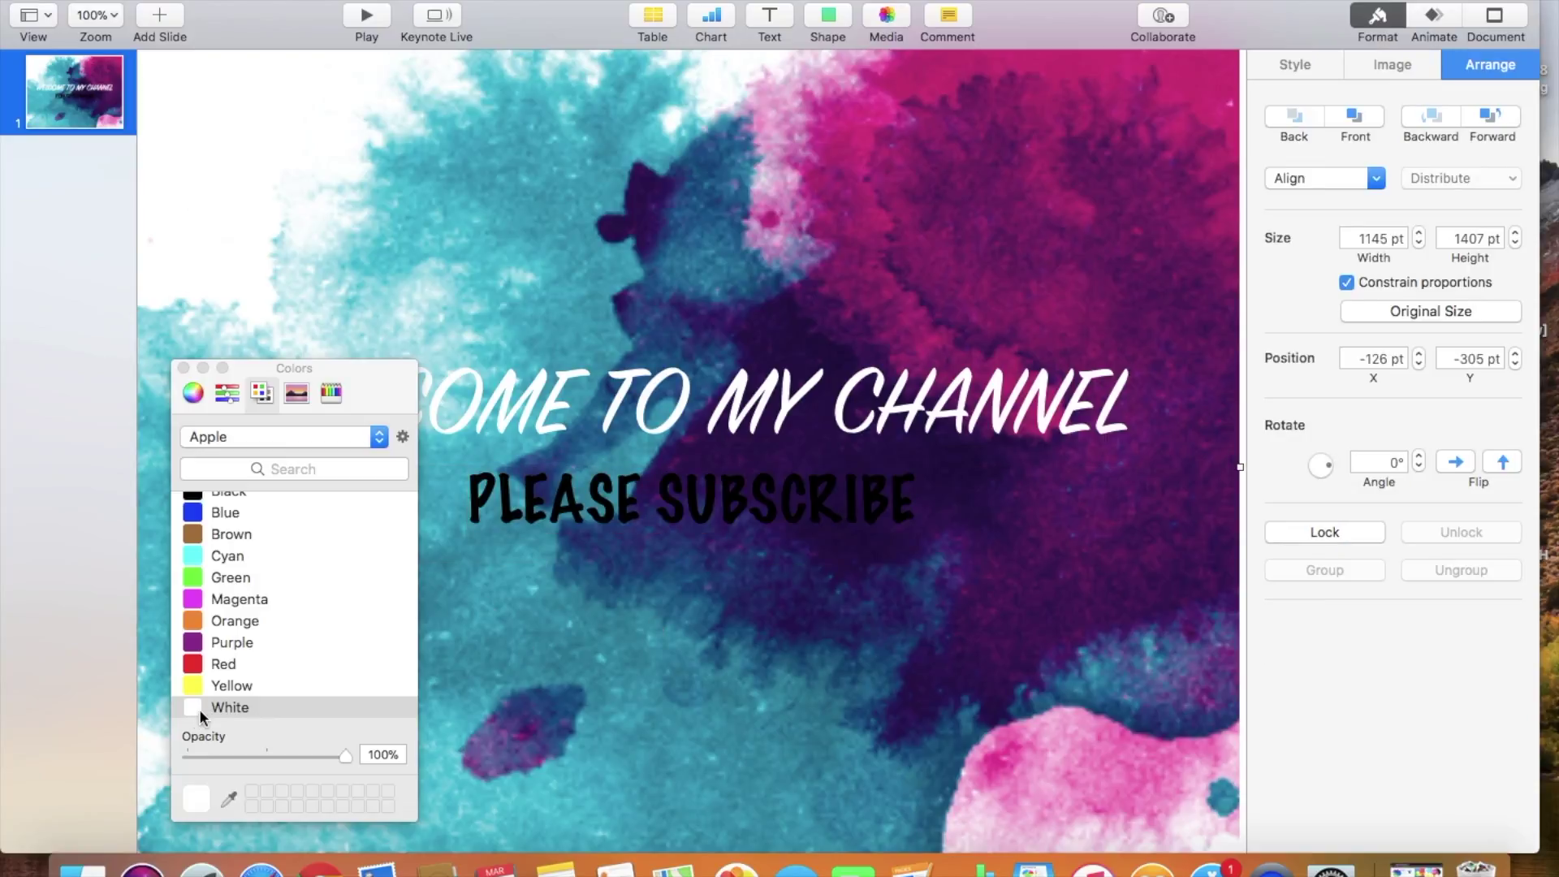
Reselect the subtitle, try purple, and settle on white in the Colors window.
double_click(533, 500)
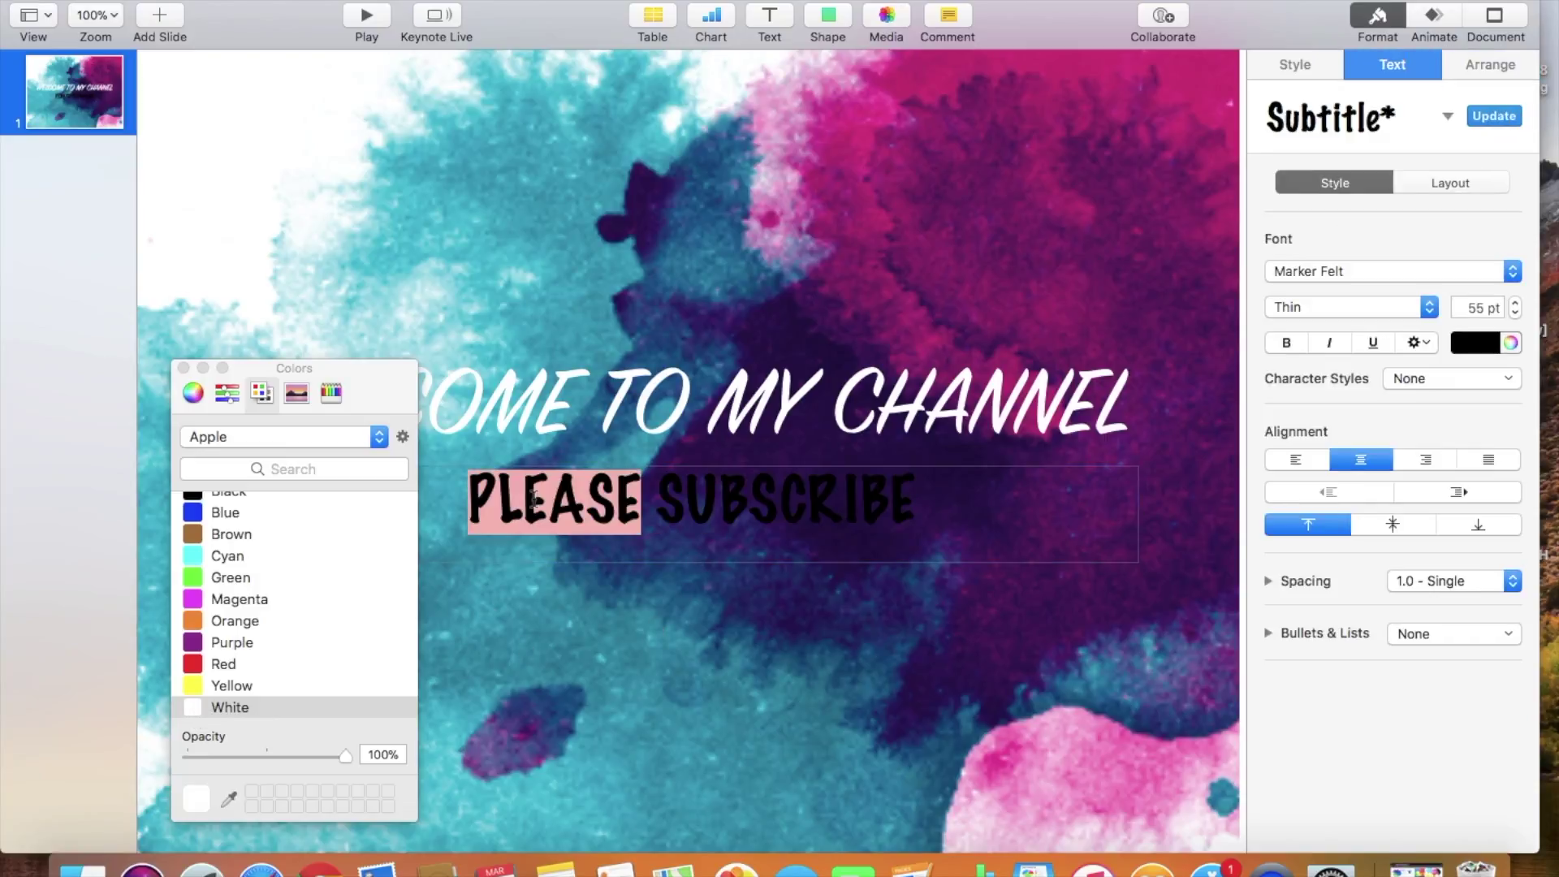
key(super+a)
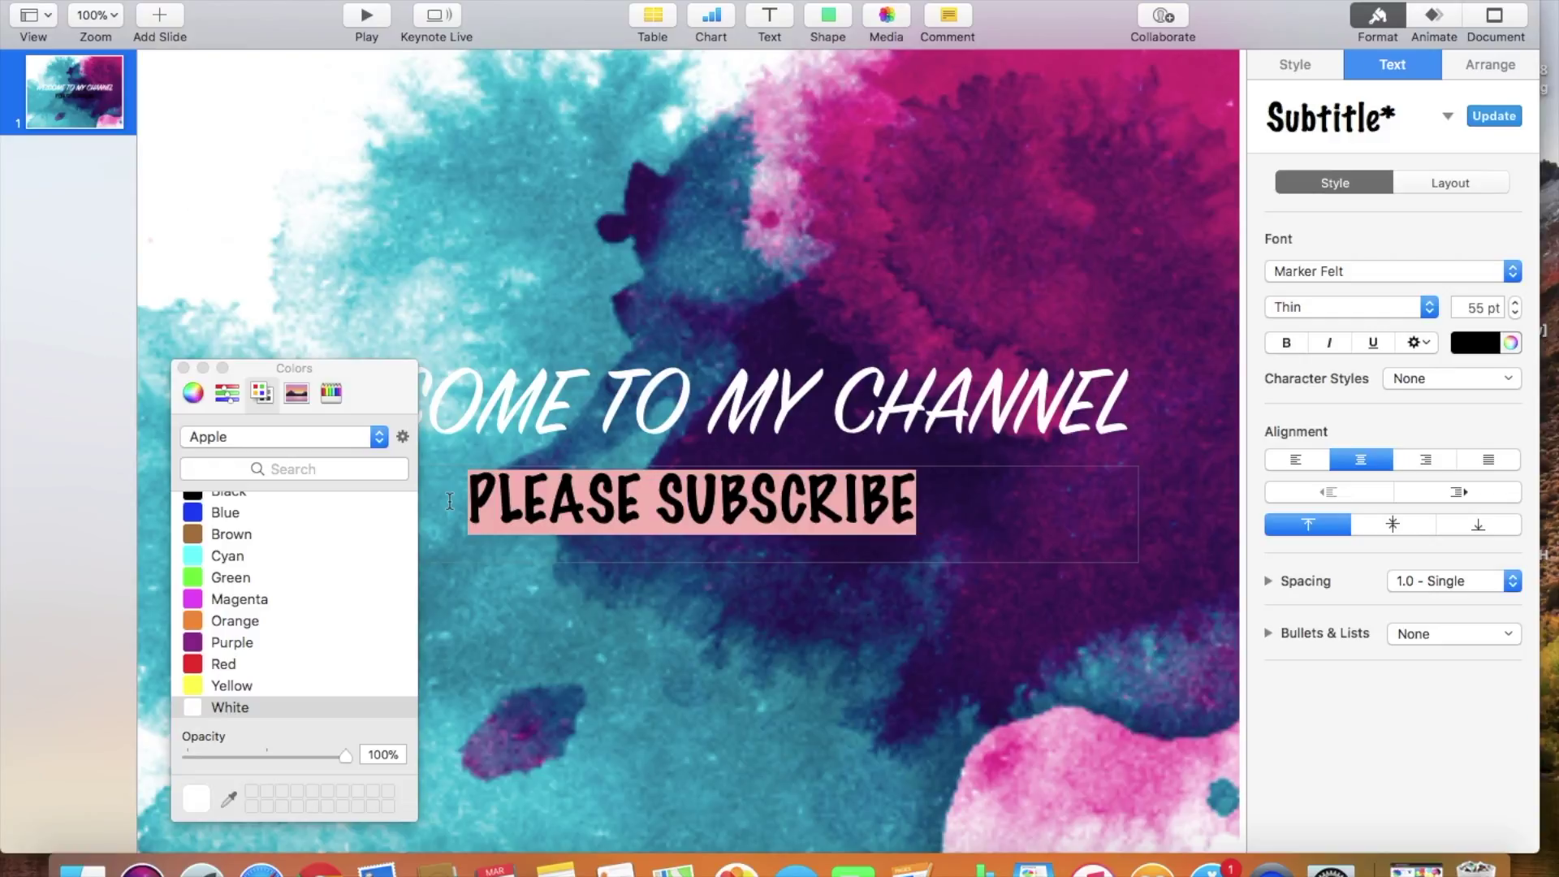
click(209, 651)
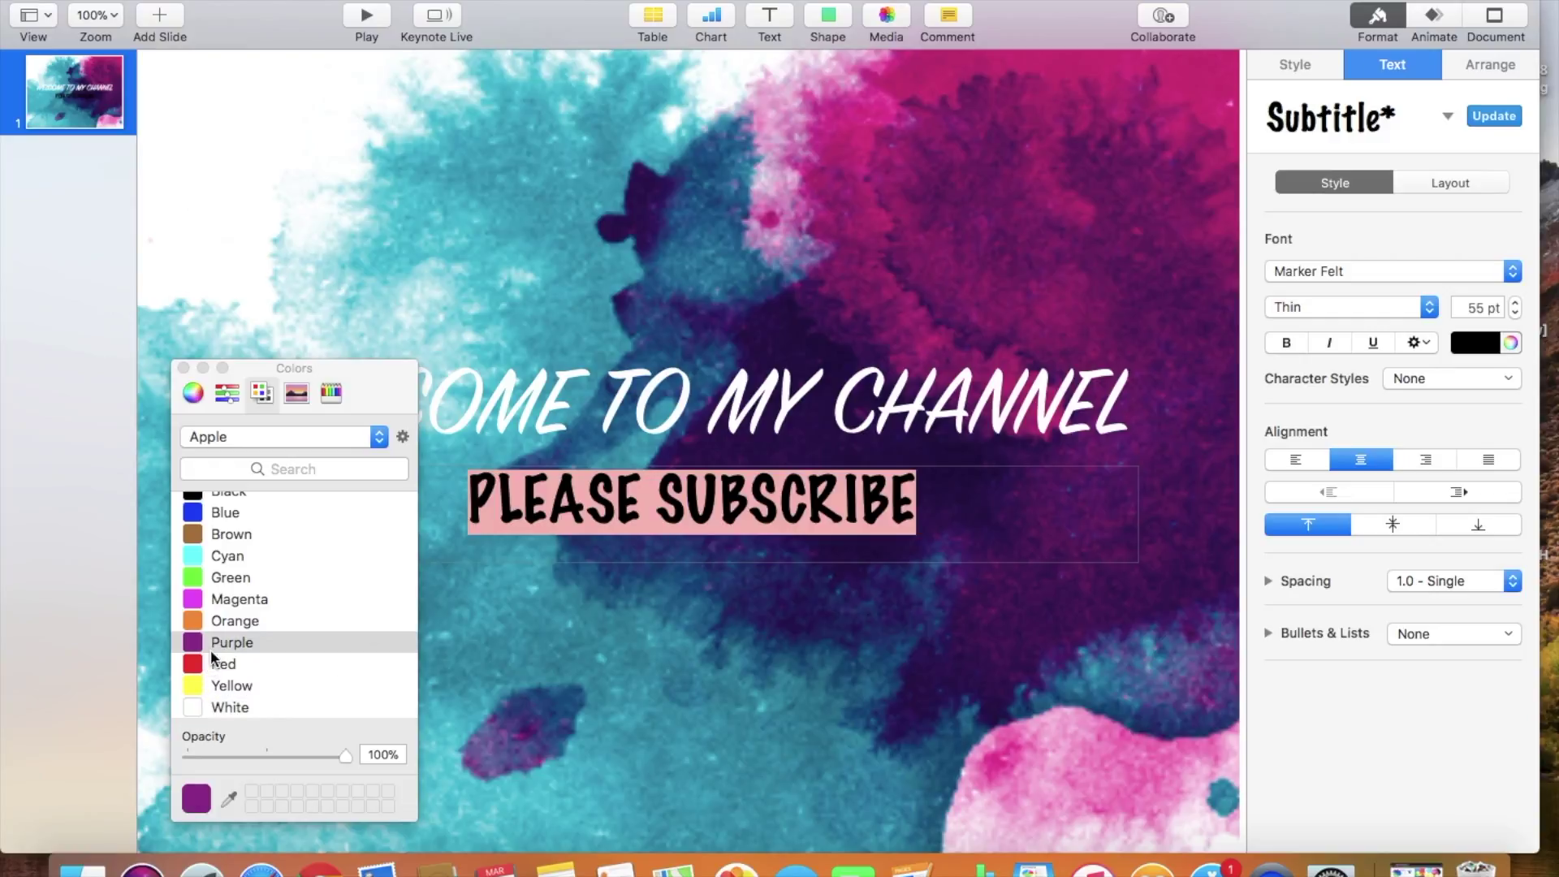
click(199, 708)
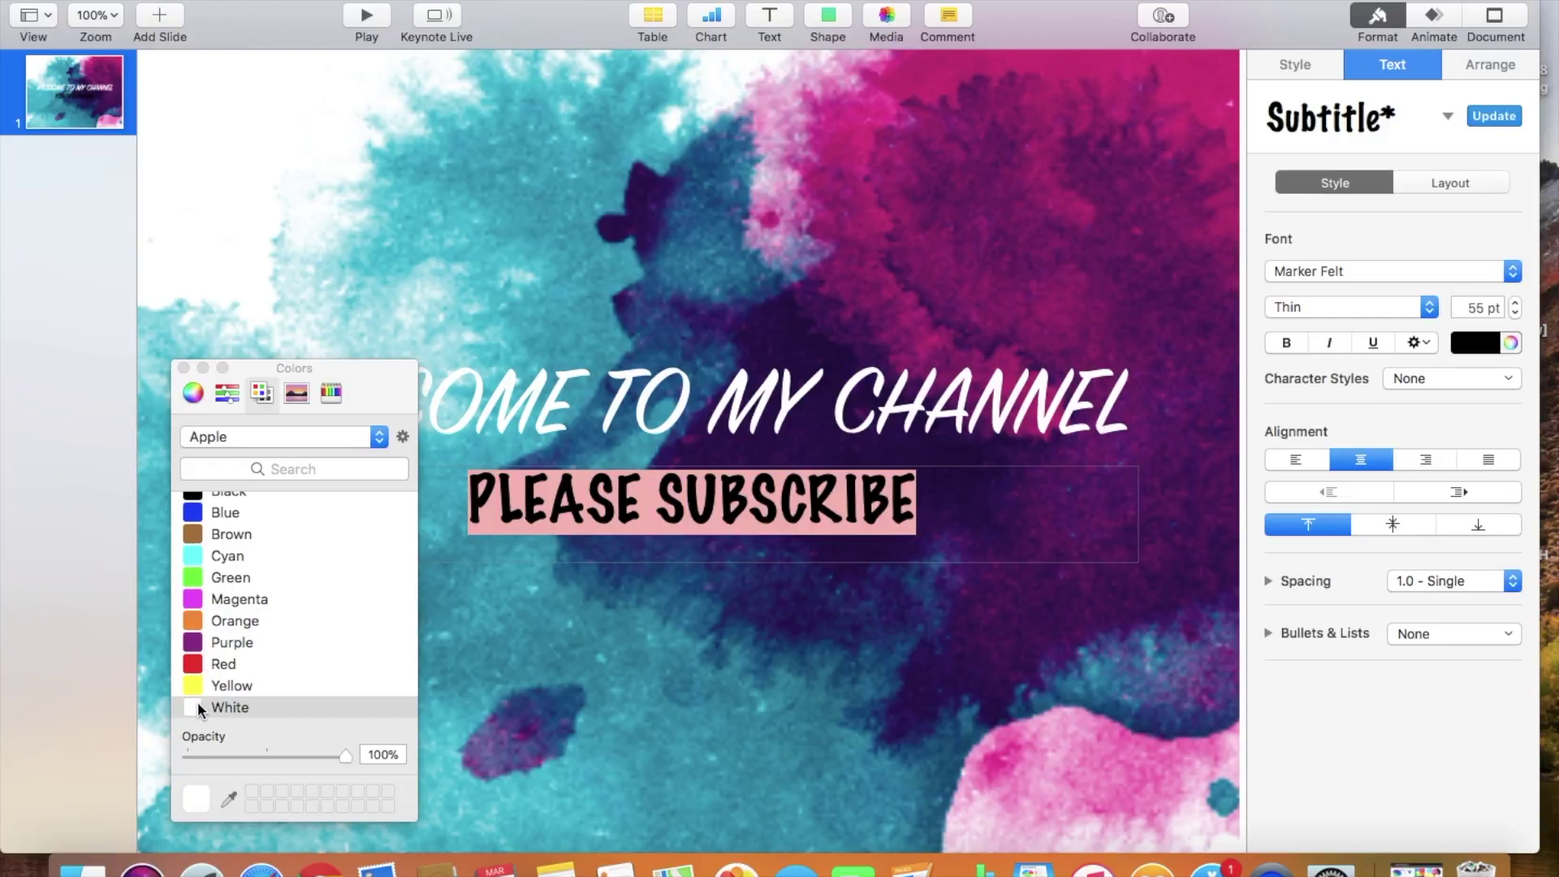
click(184, 368)
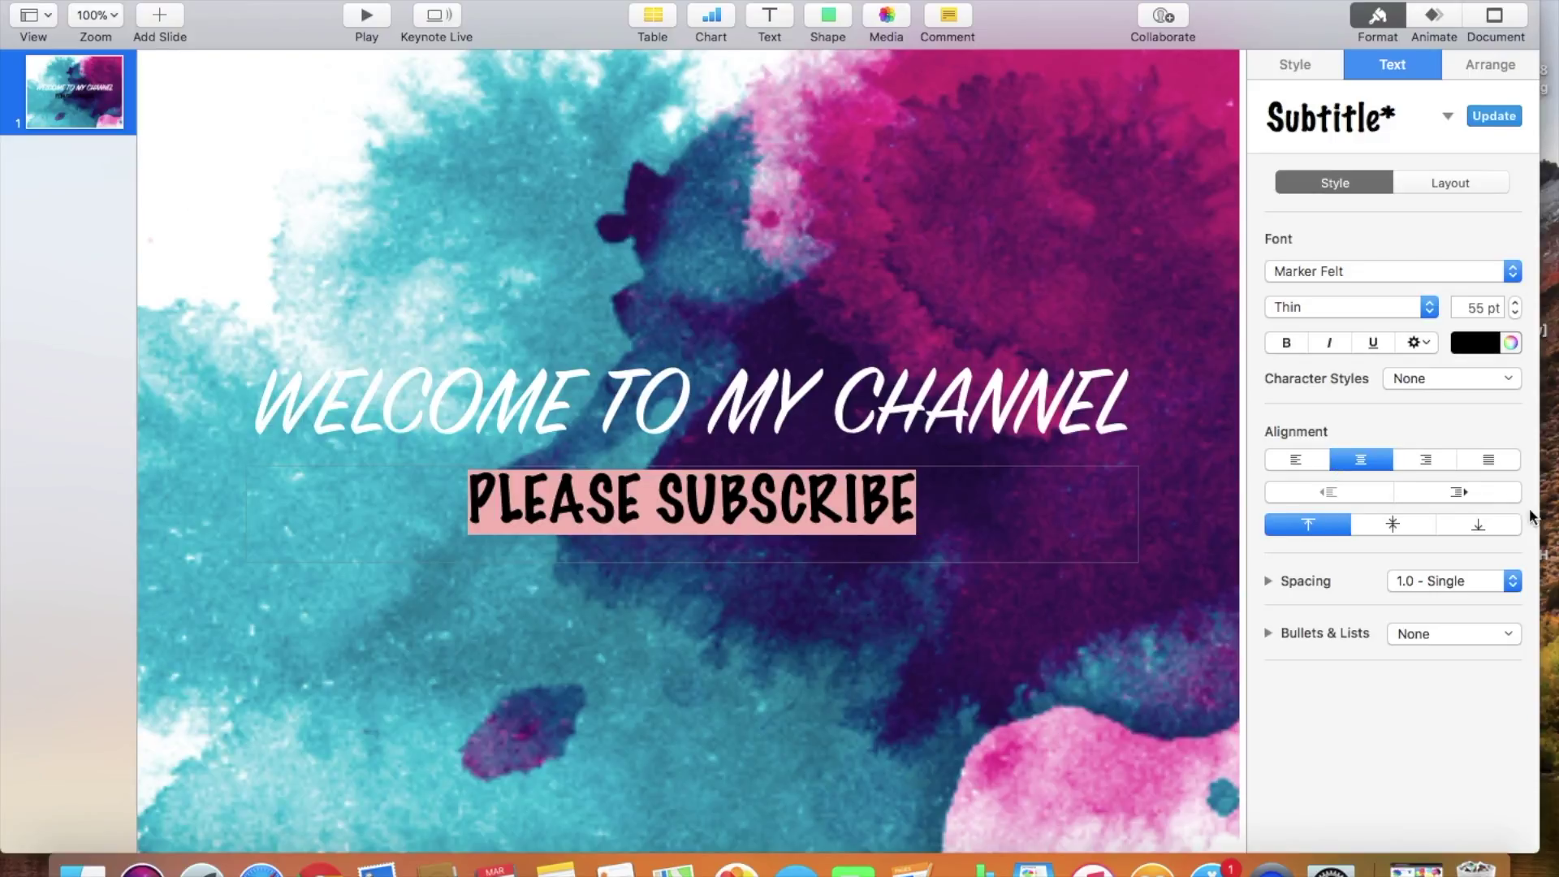
click(1510, 341)
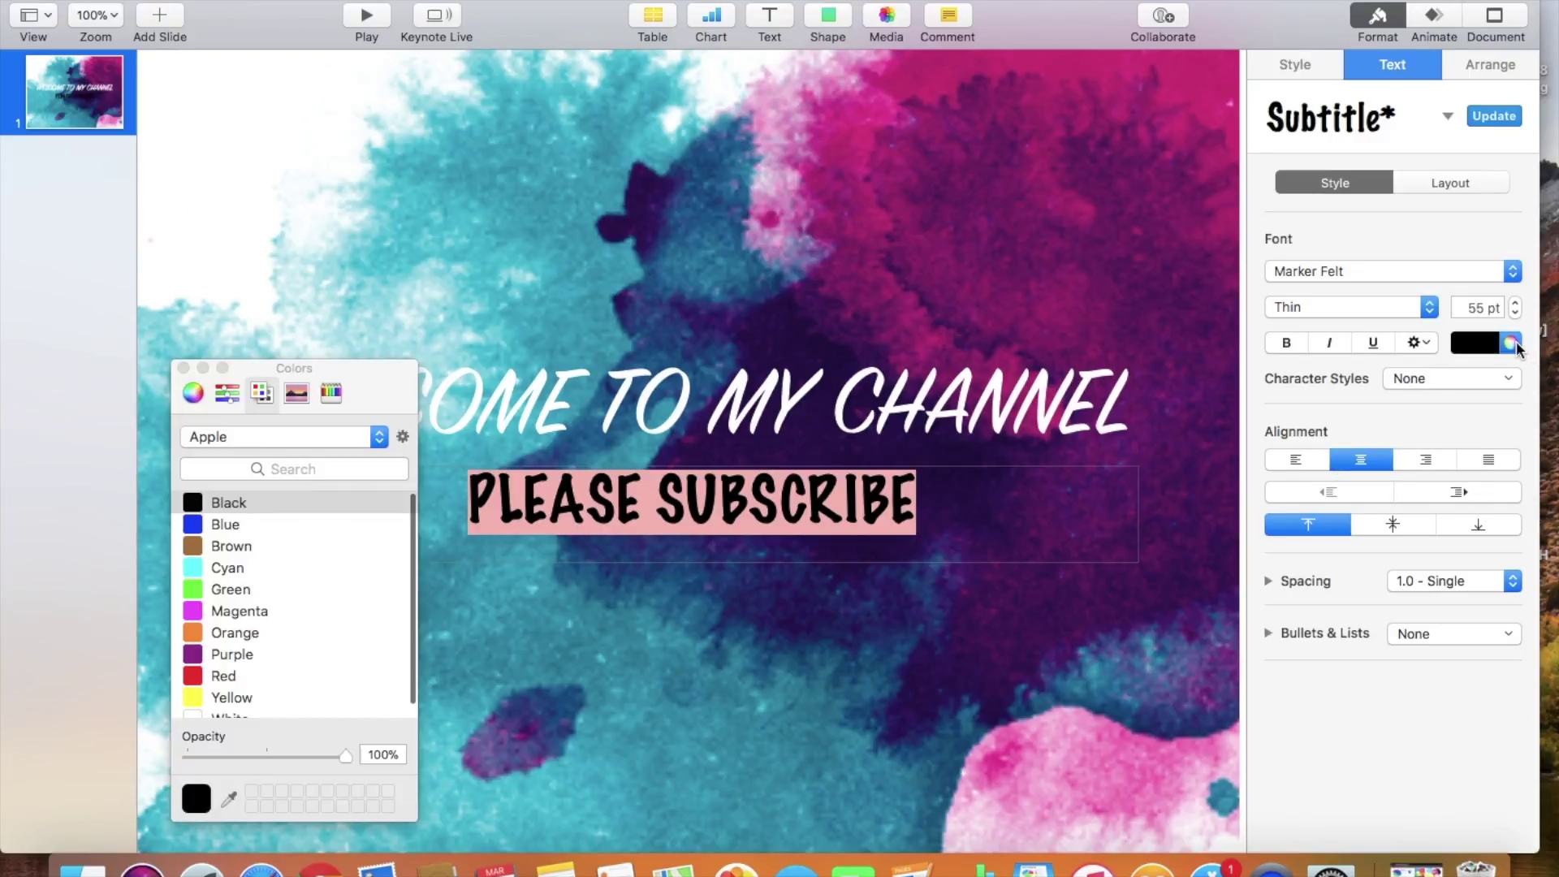
click(225, 718)
click(183, 368)
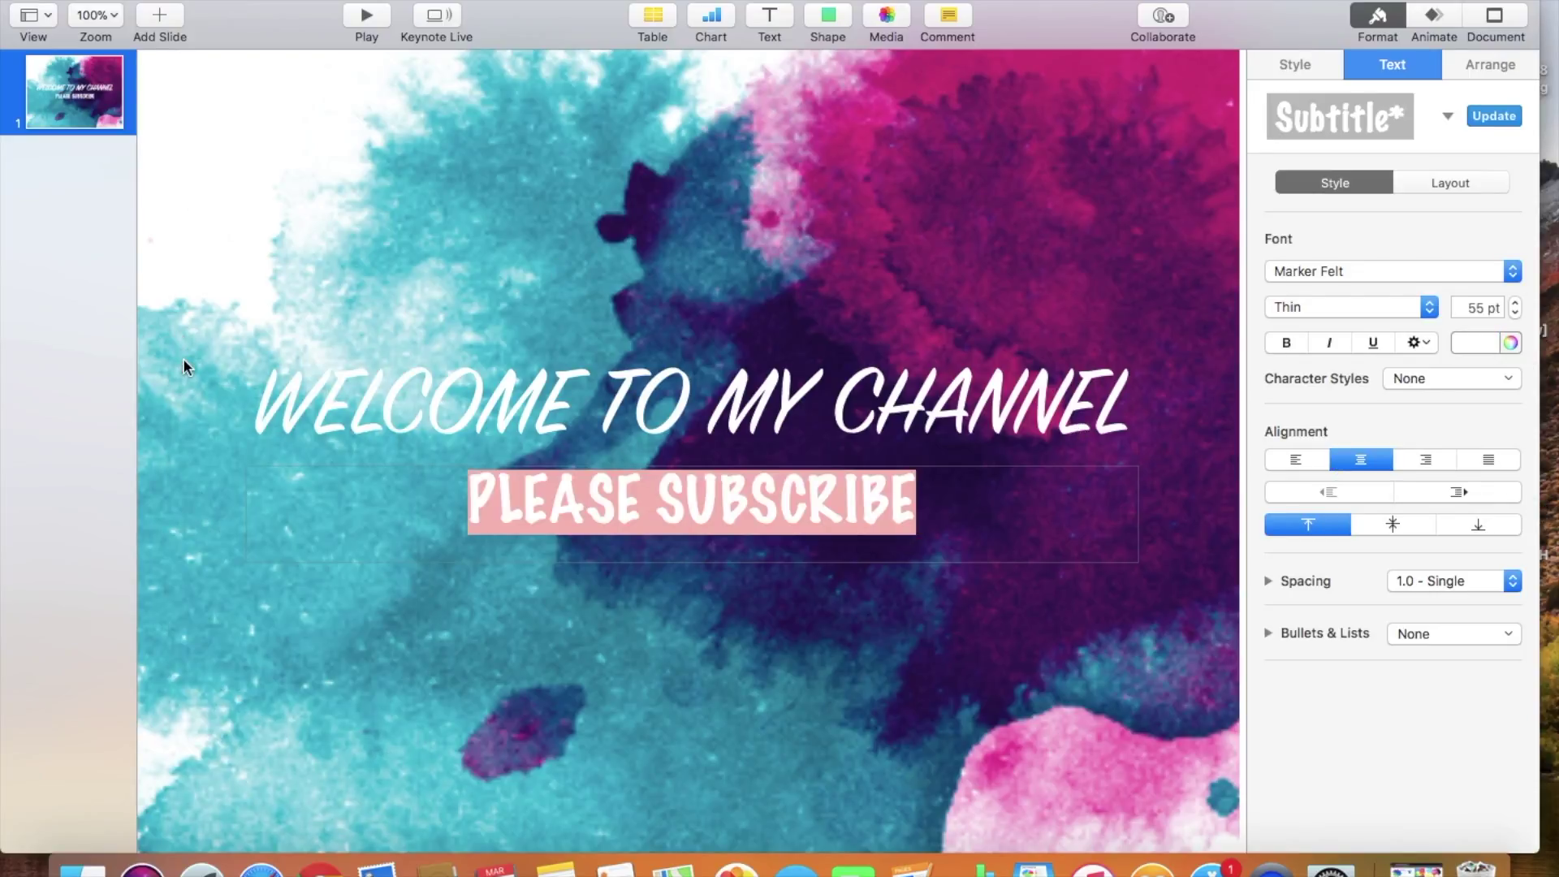
Make the WELCOME TO MY CHANNEL title bold.
click(335, 389)
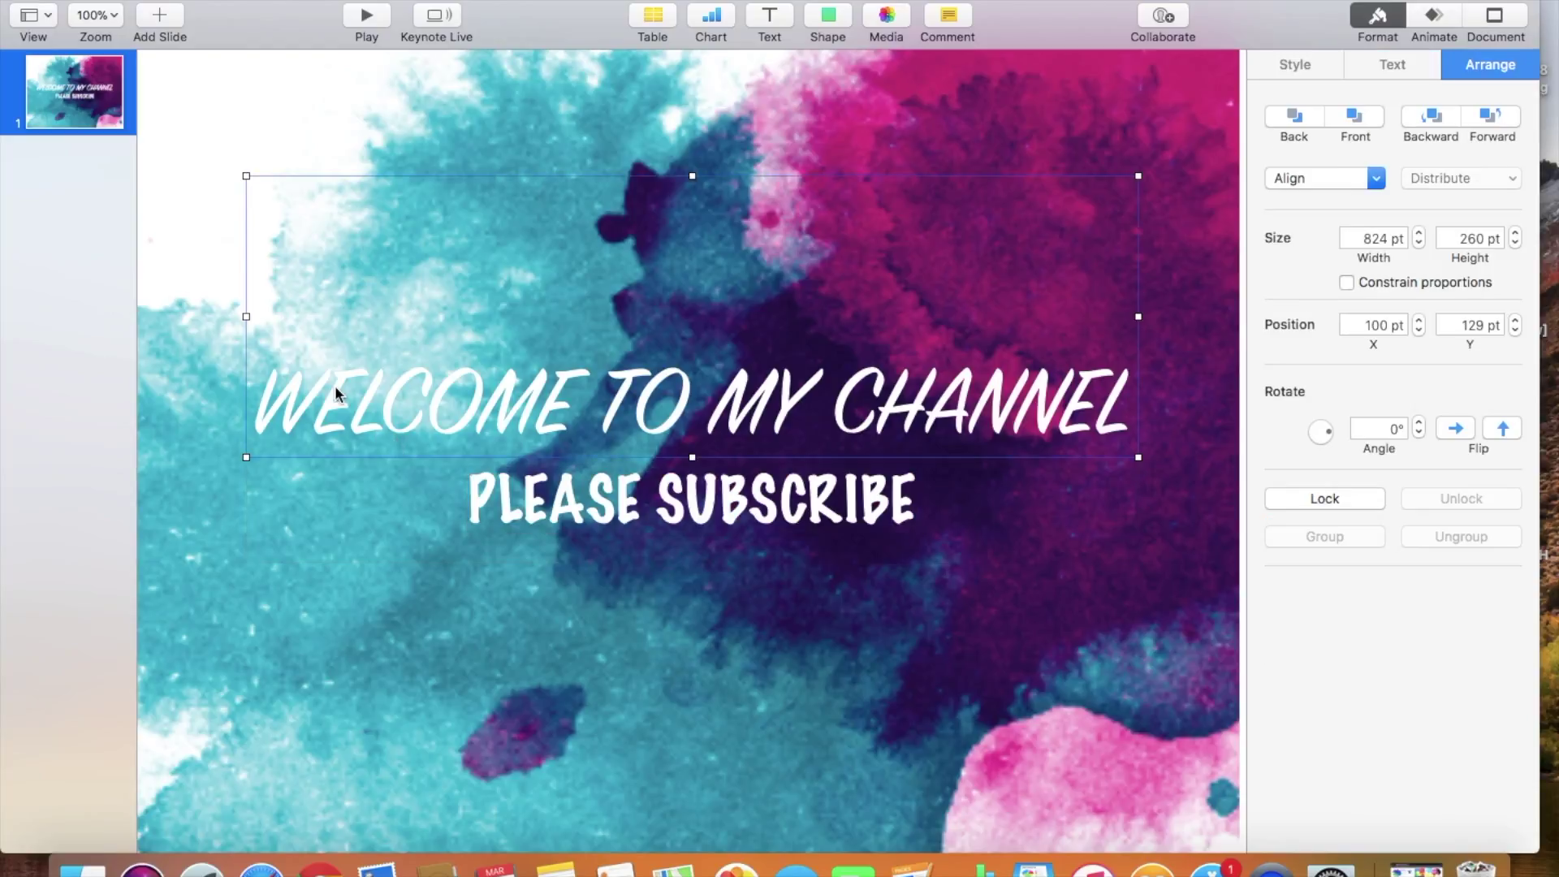
click(286, 392)
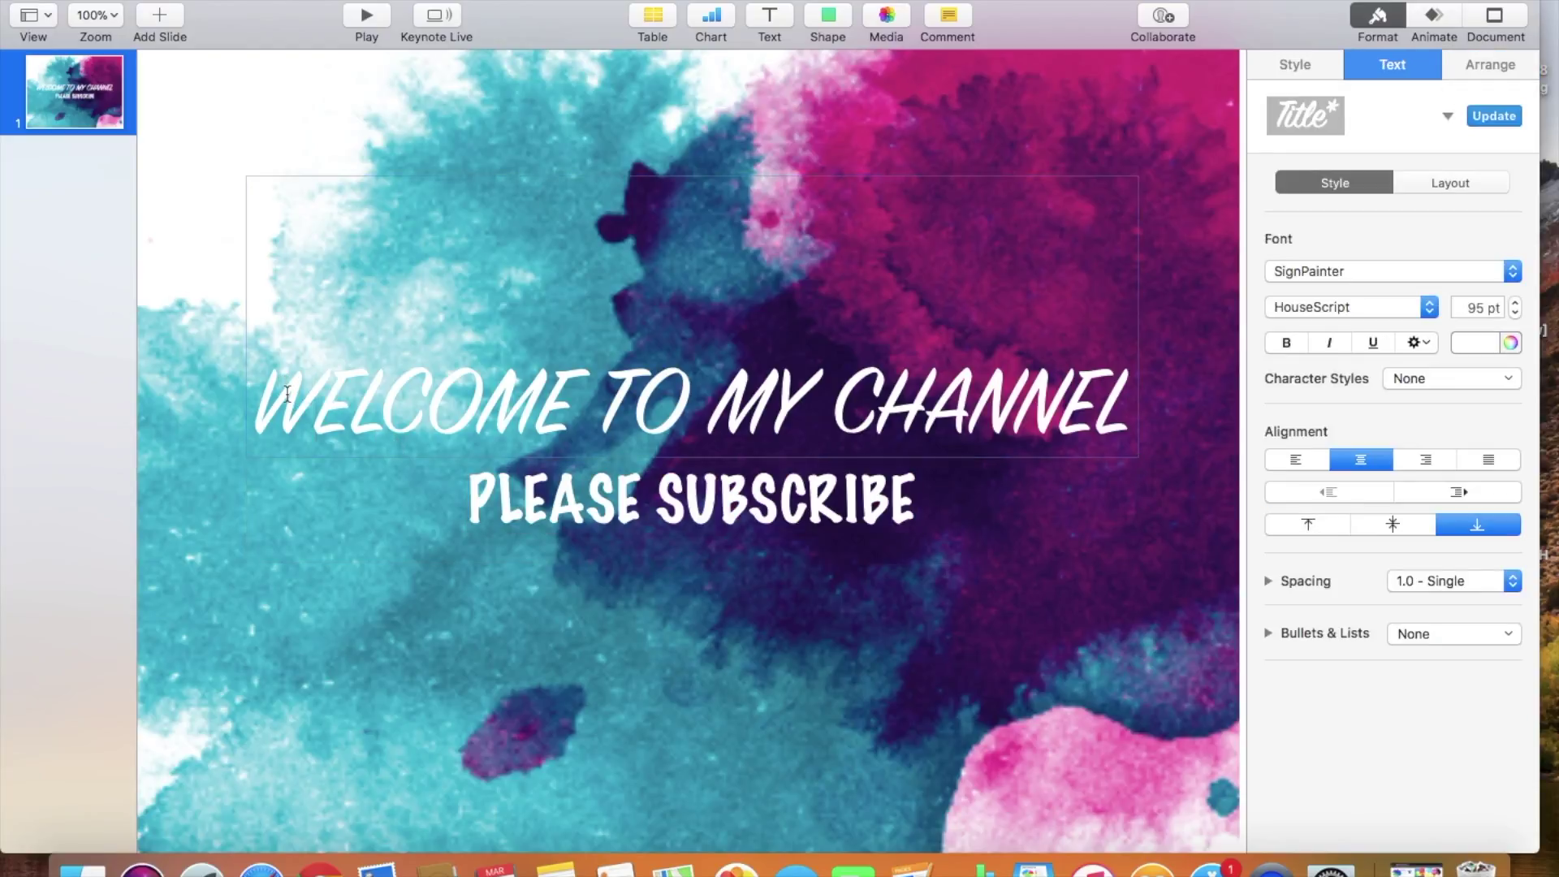
key(super+a)
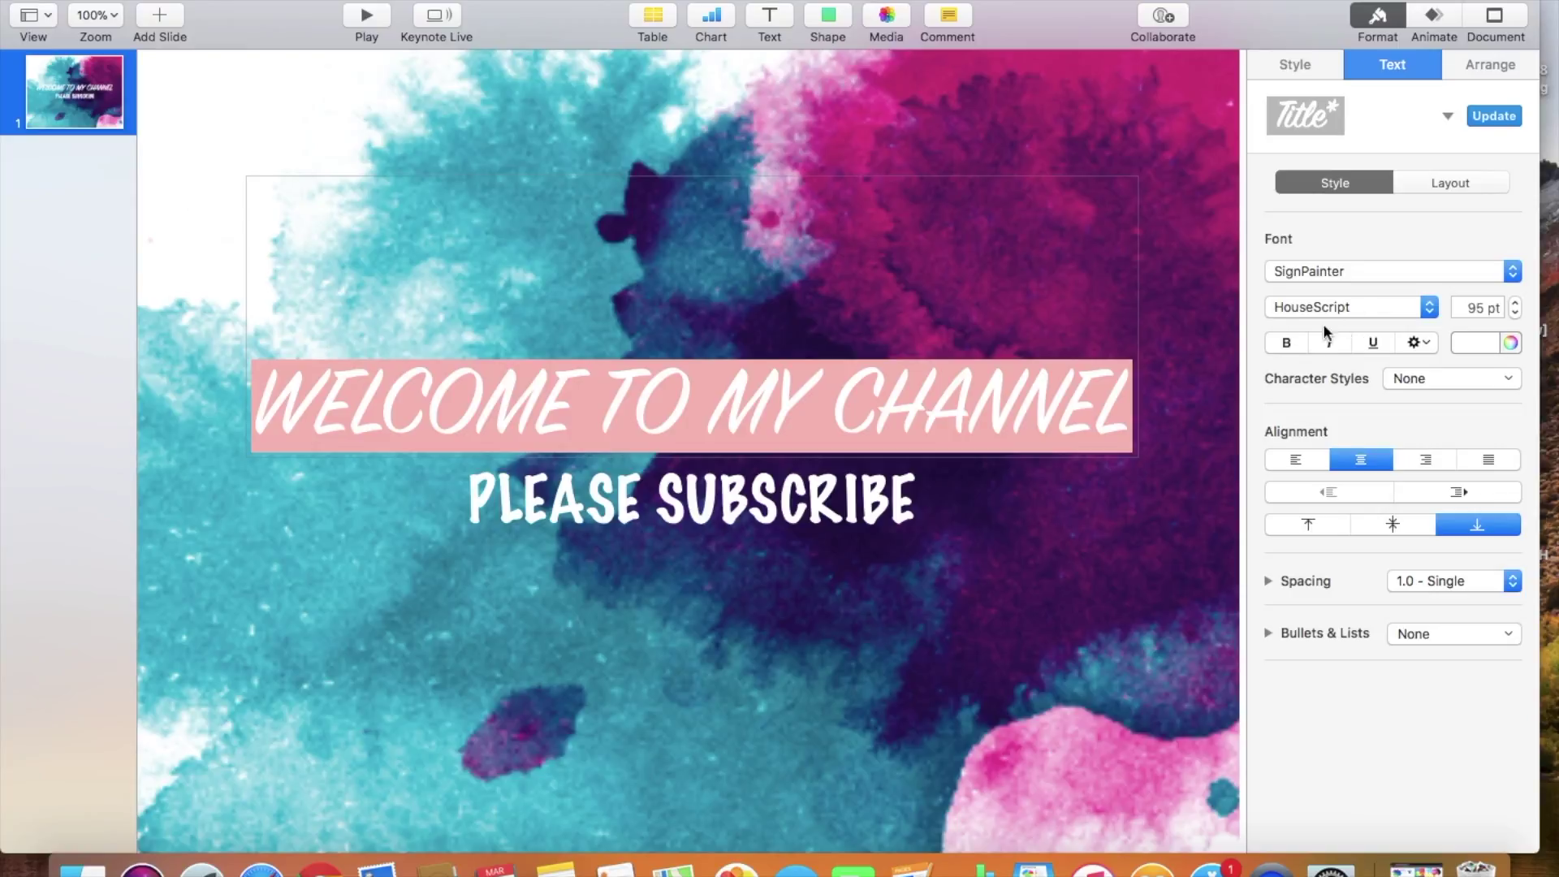
click(1286, 342)
click(772, 659)
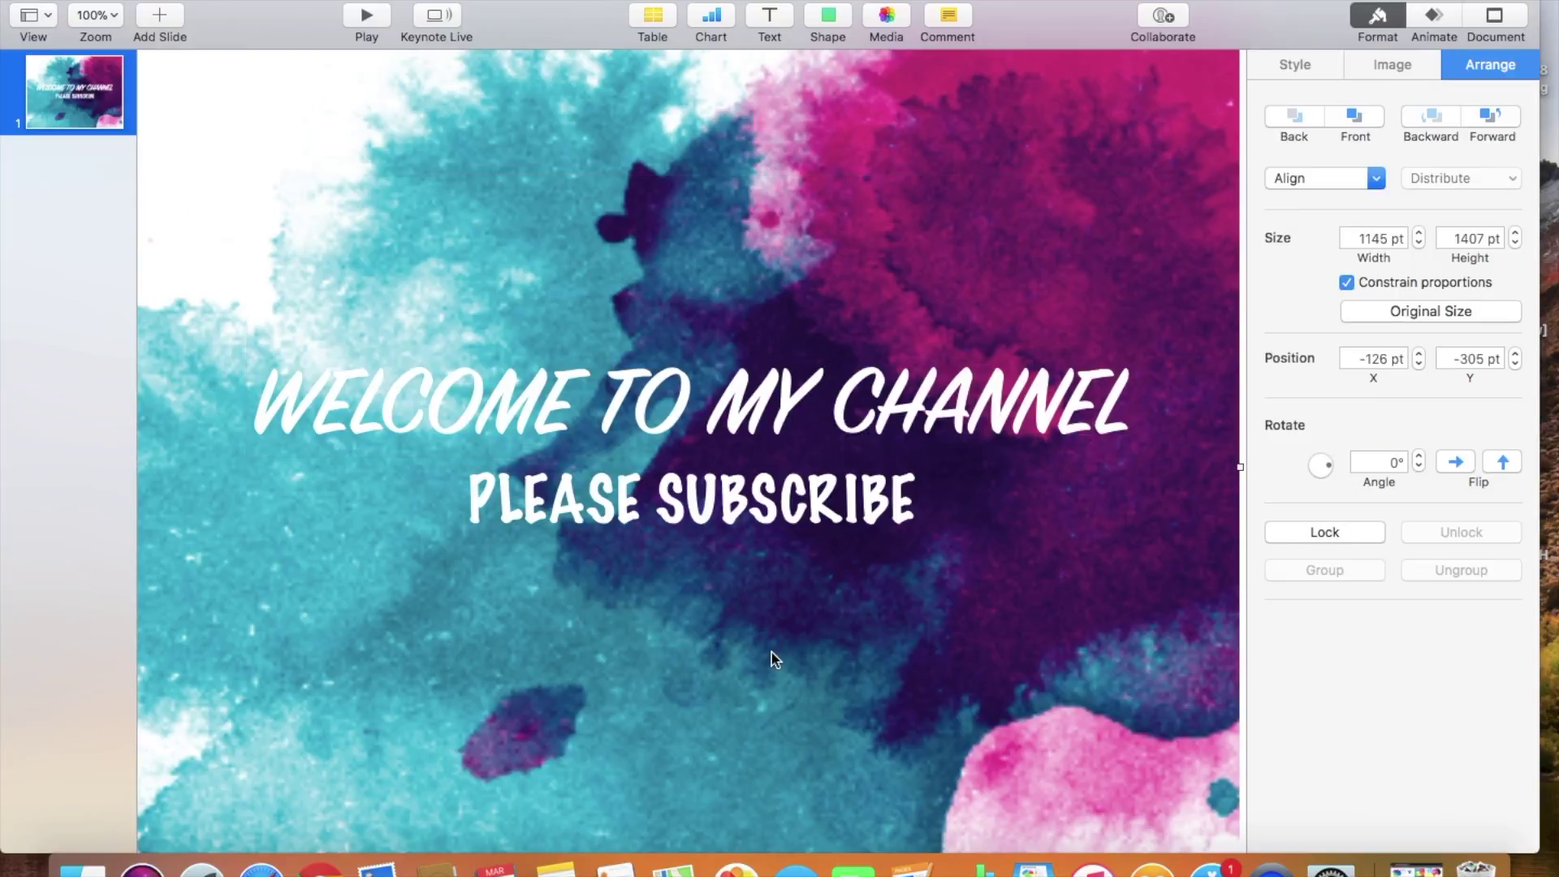
click(727, 432)
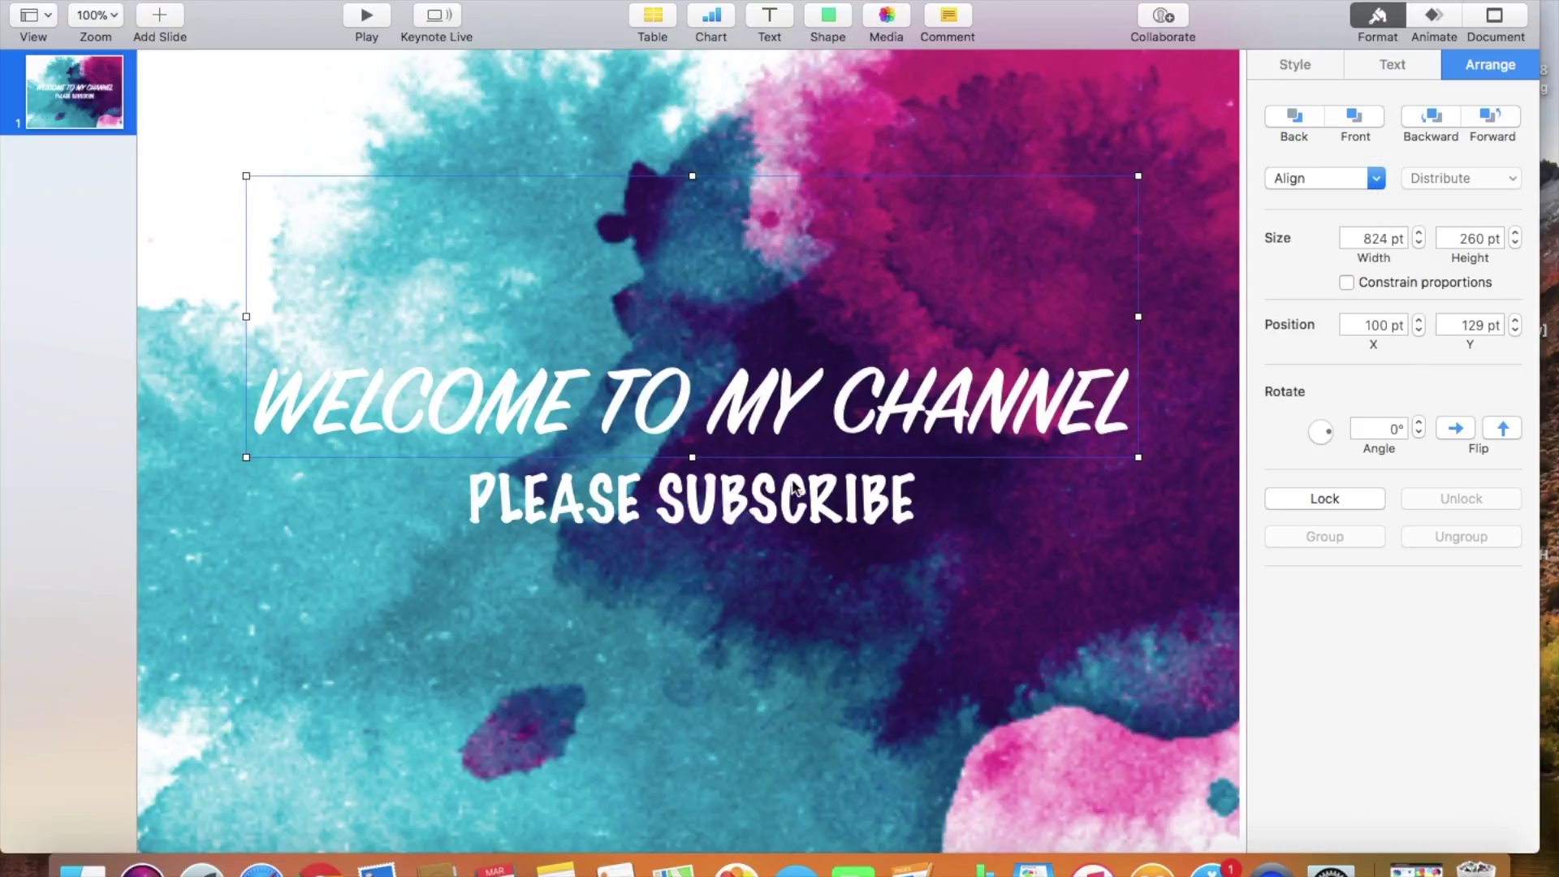
Stretch the PLEASE SUBSCRIBE text box taller and wider.
click(747, 497)
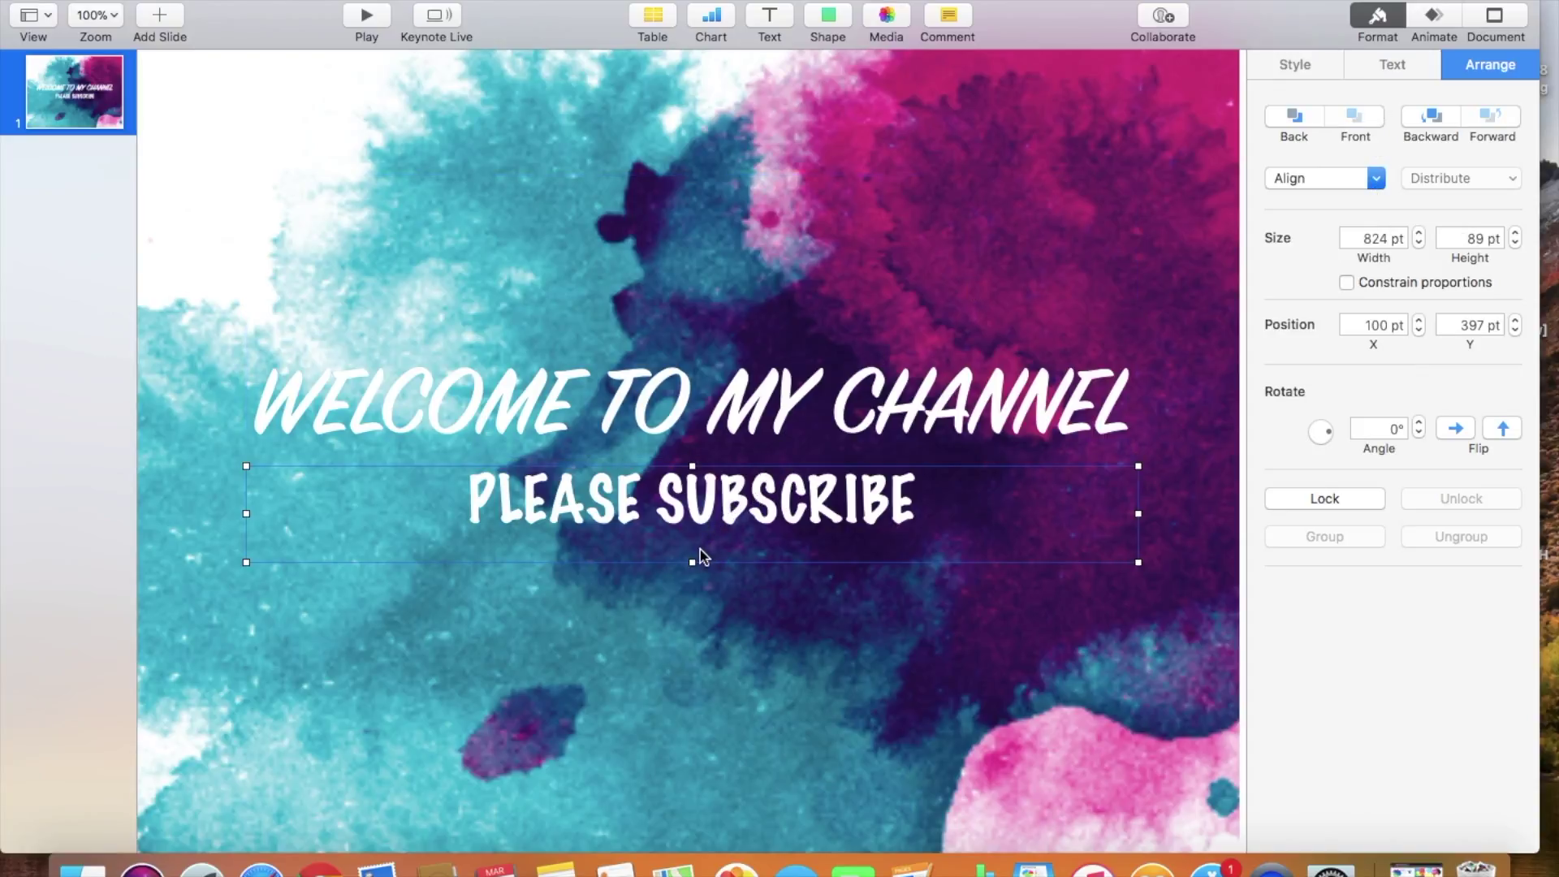
drag(692, 562, 692, 694)
mouse_move(1138, 580)
mouse_down()
mouse_move(1200, 577)
mouse_move(1156, 580)
mouse_up()
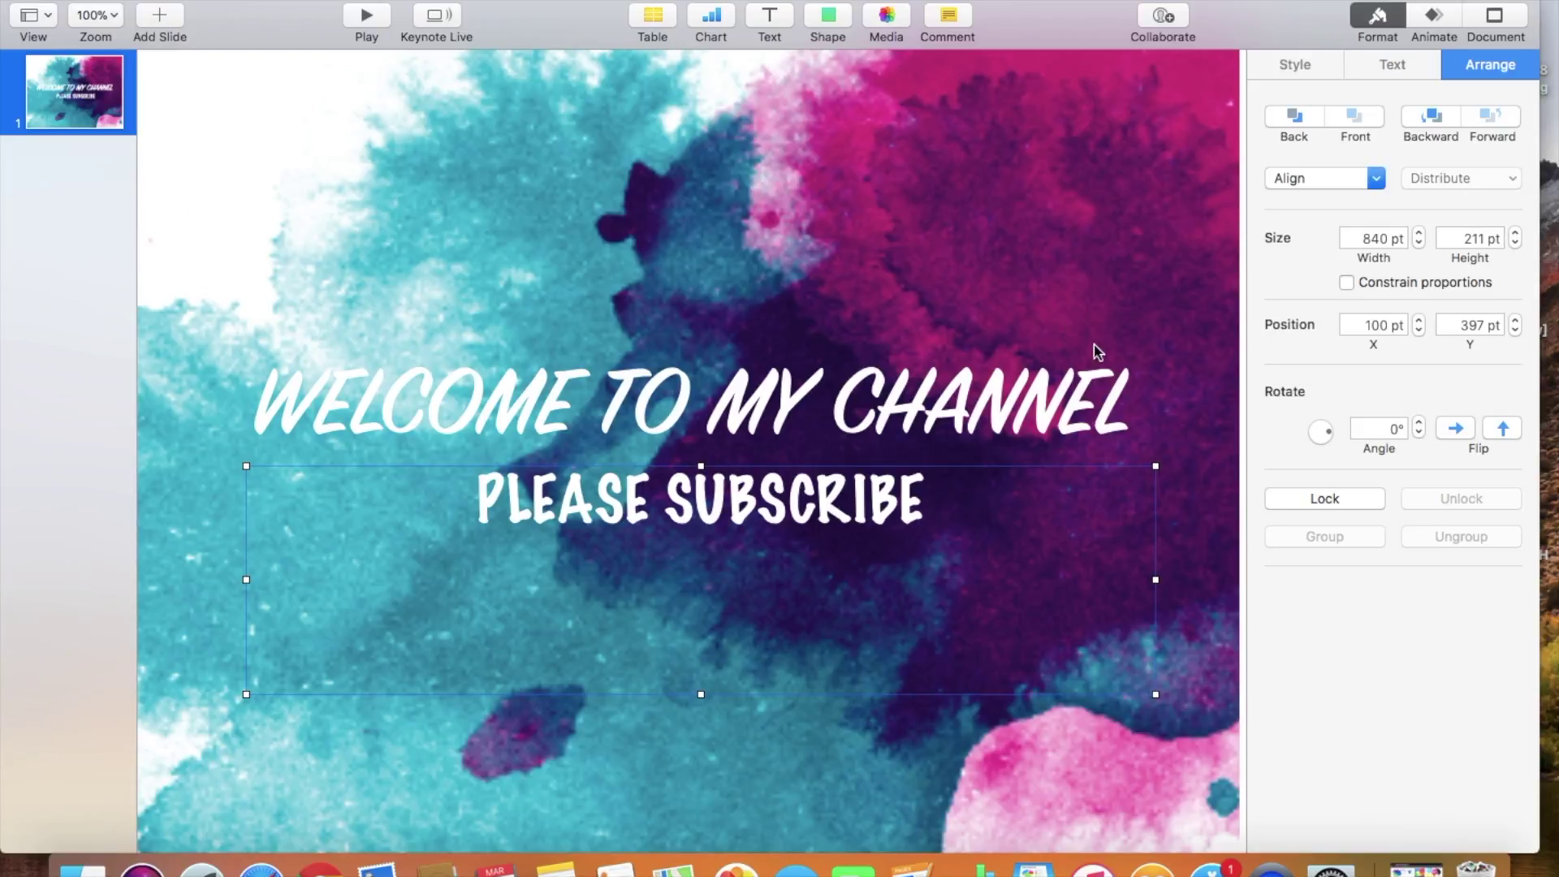
Set the PLEASE SUBSCRIBE subtitle's font size to 75 pt.
click(1317, 62)
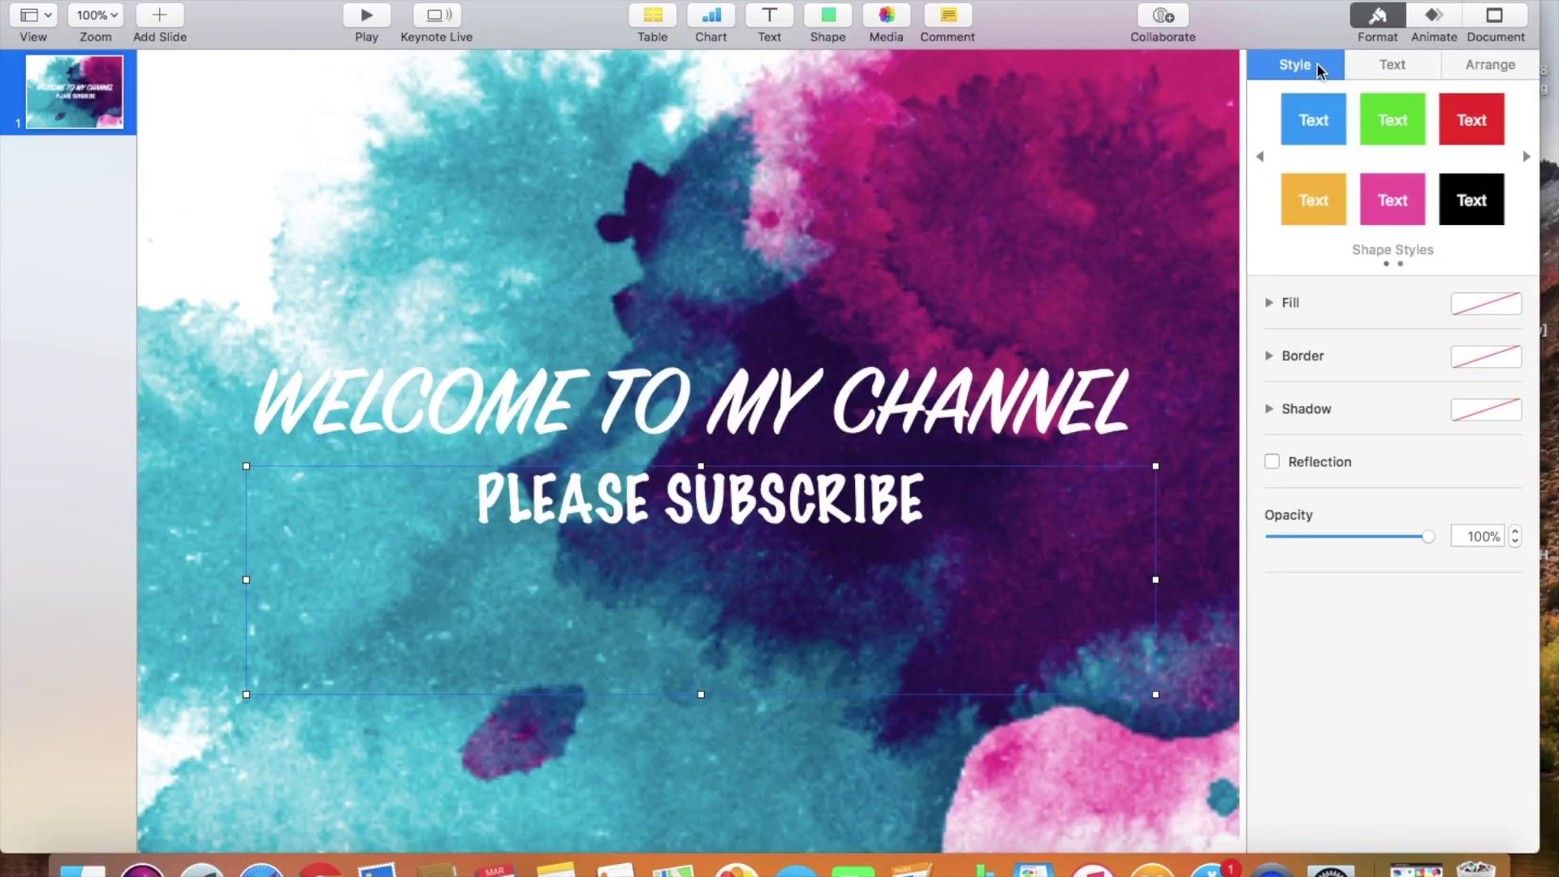
click(1355, 69)
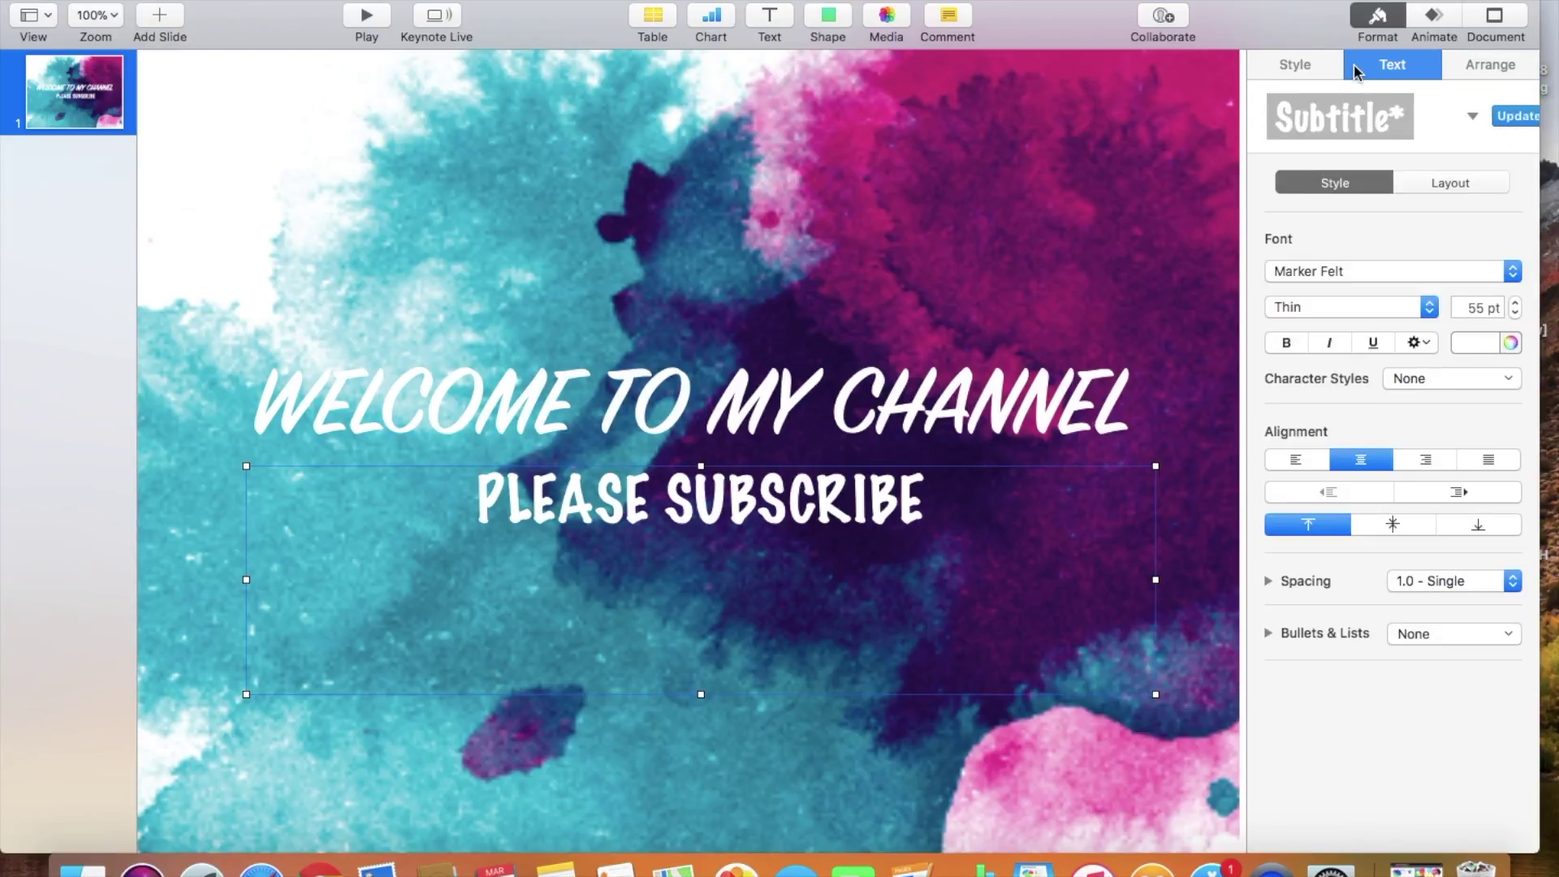
double_click(1471, 307)
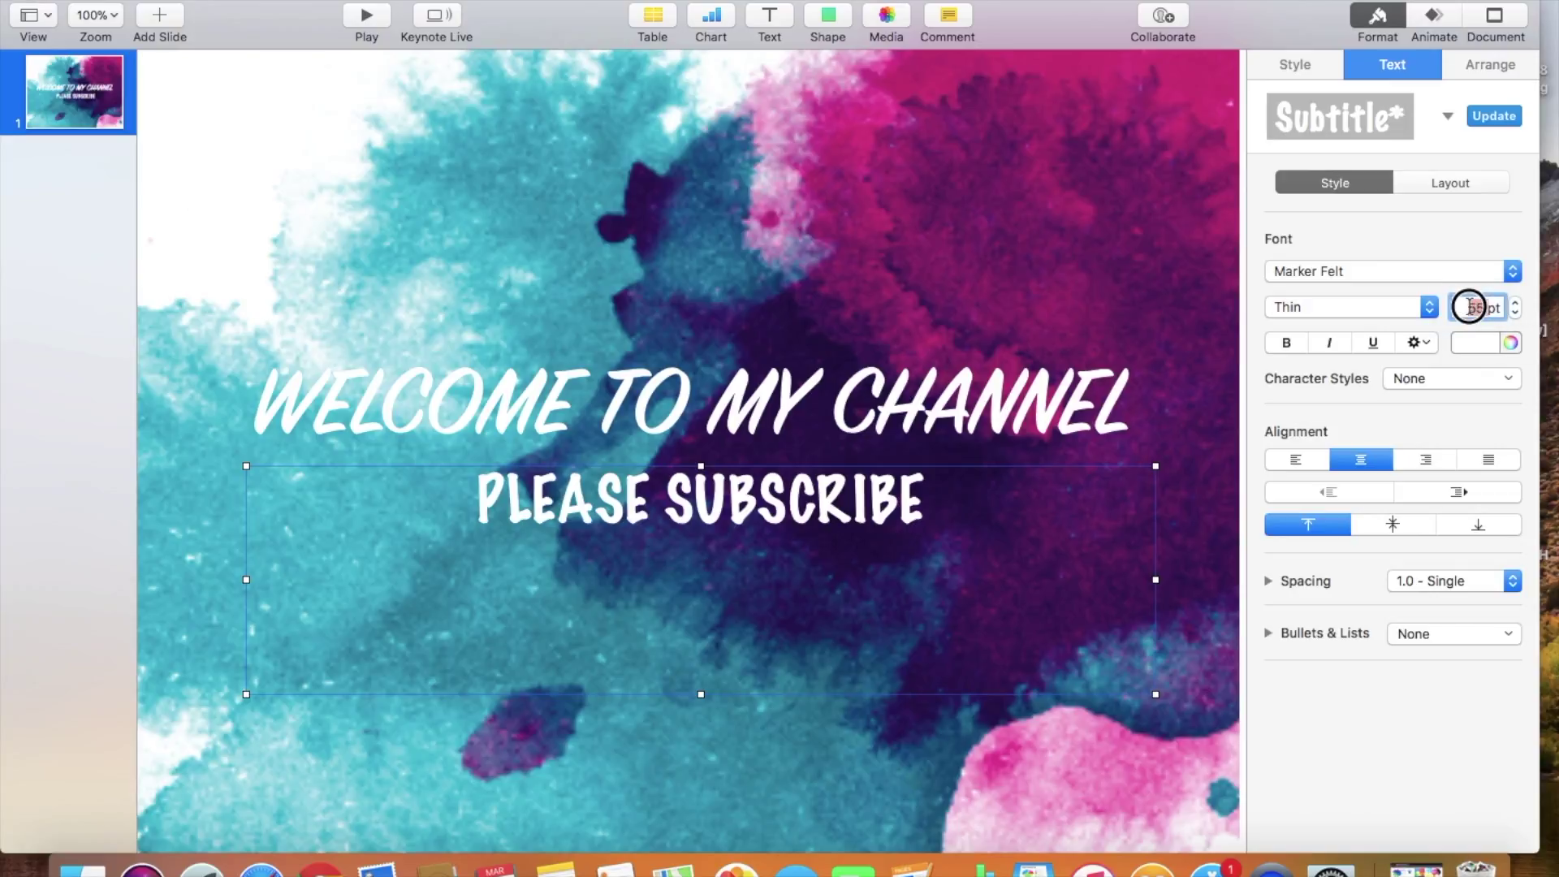
text(75)
key(Return)
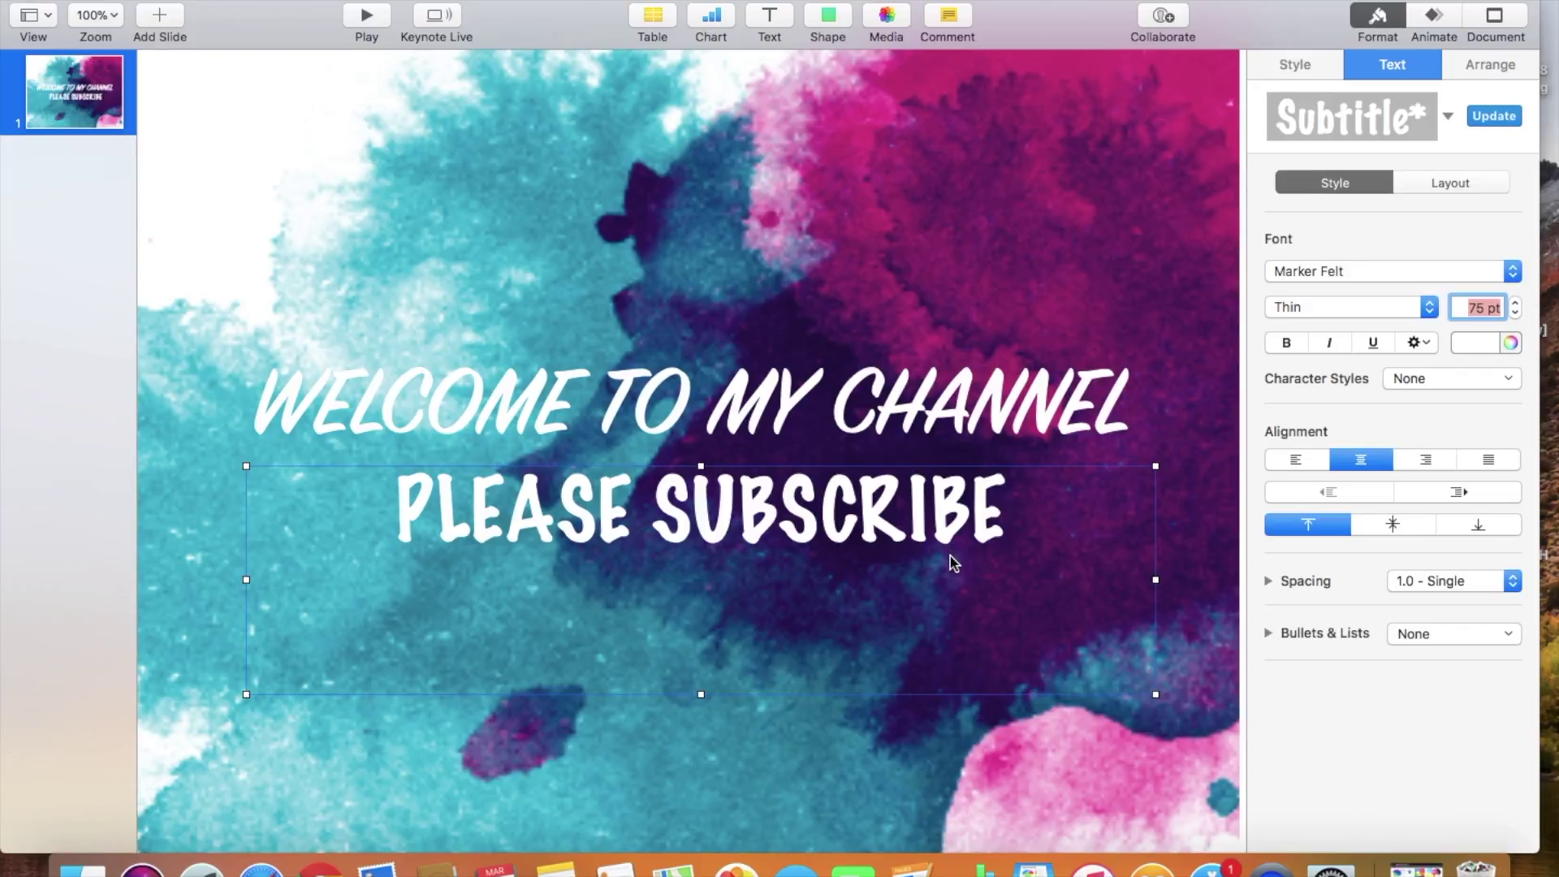
click(995, 251)
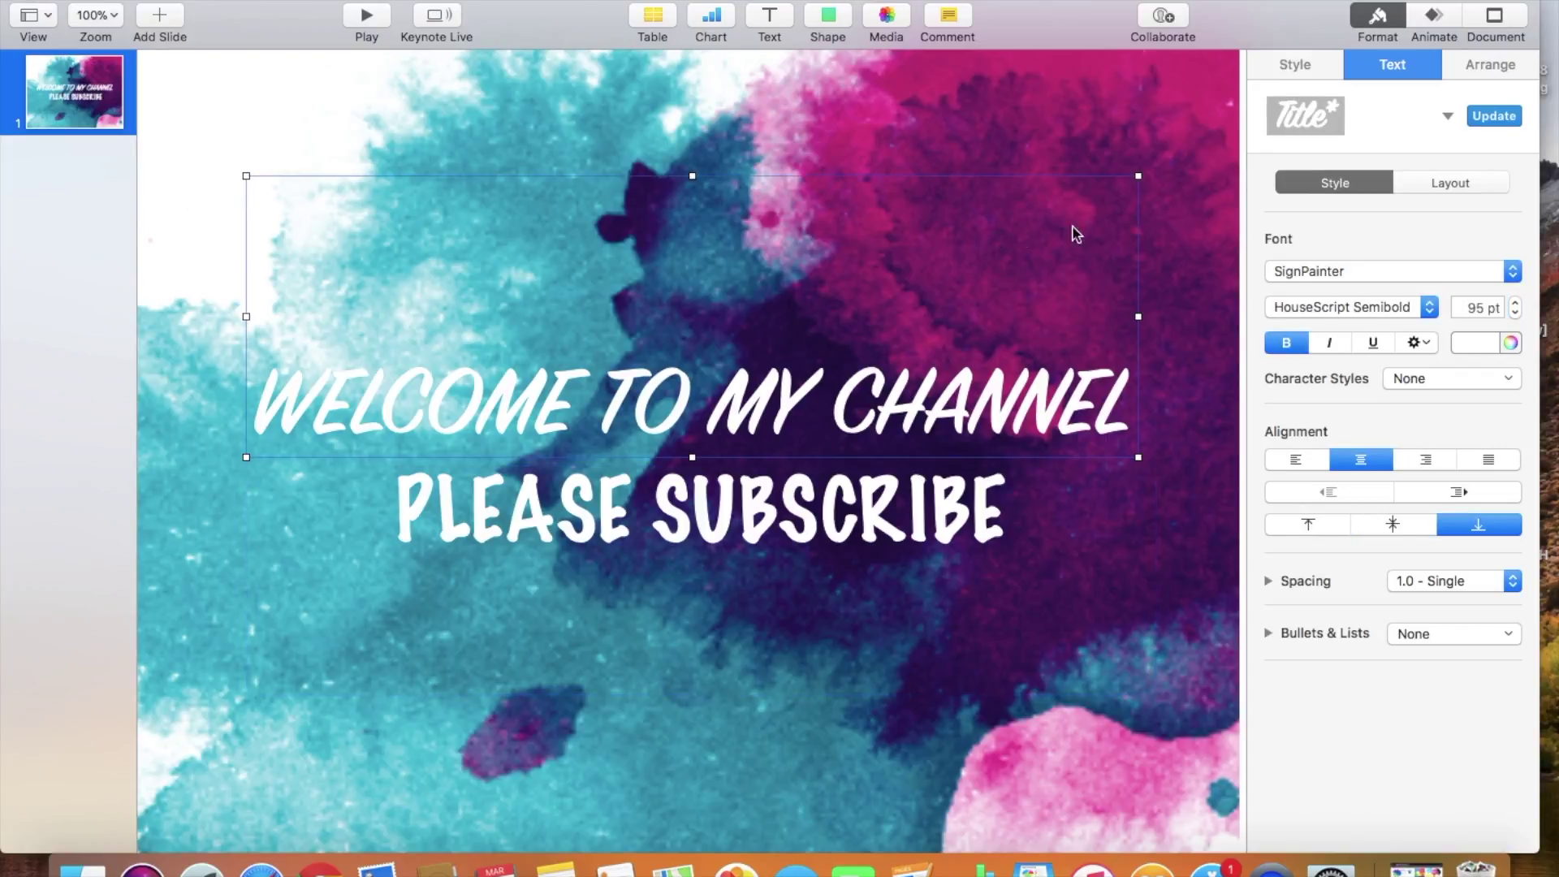
Add an Anvil build-in to the WELCOME TO MY CHANNEL title and preview it.
click(1174, 297)
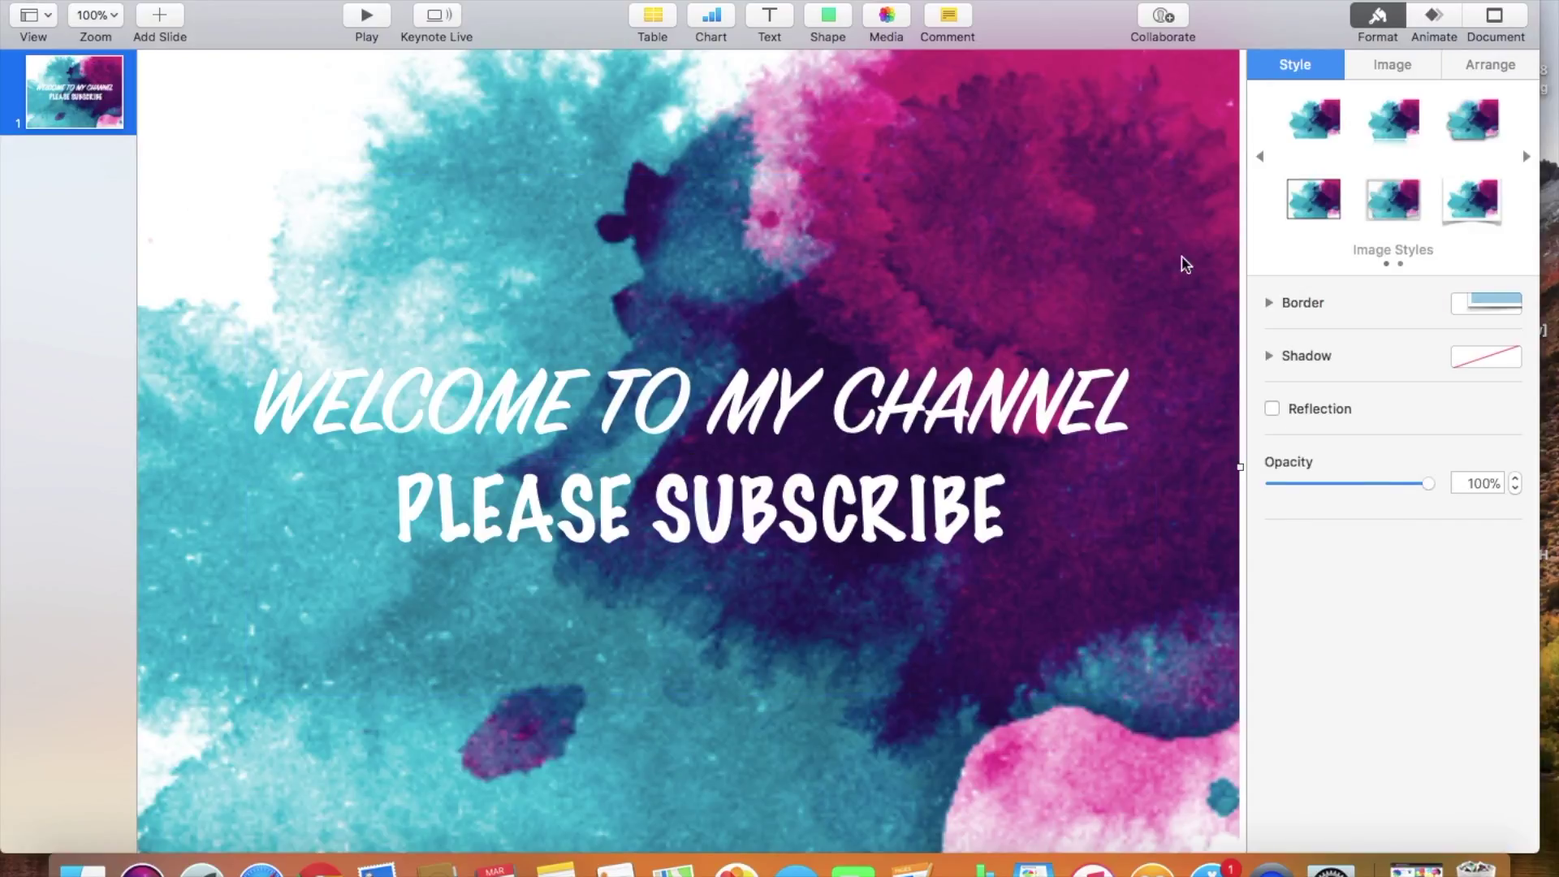
click(1434, 17)
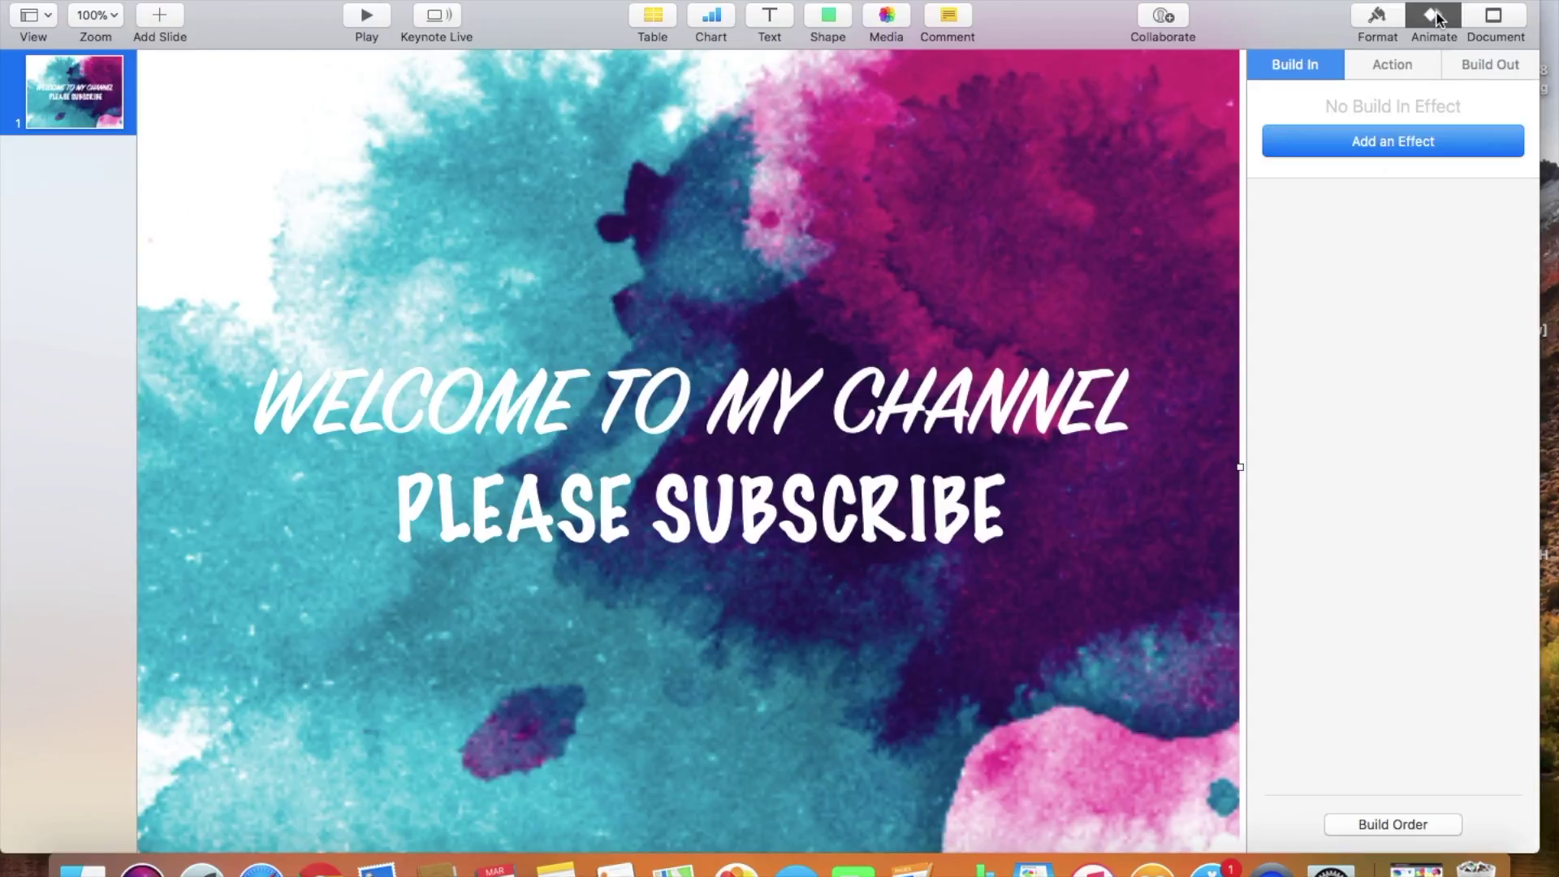
click(1368, 148)
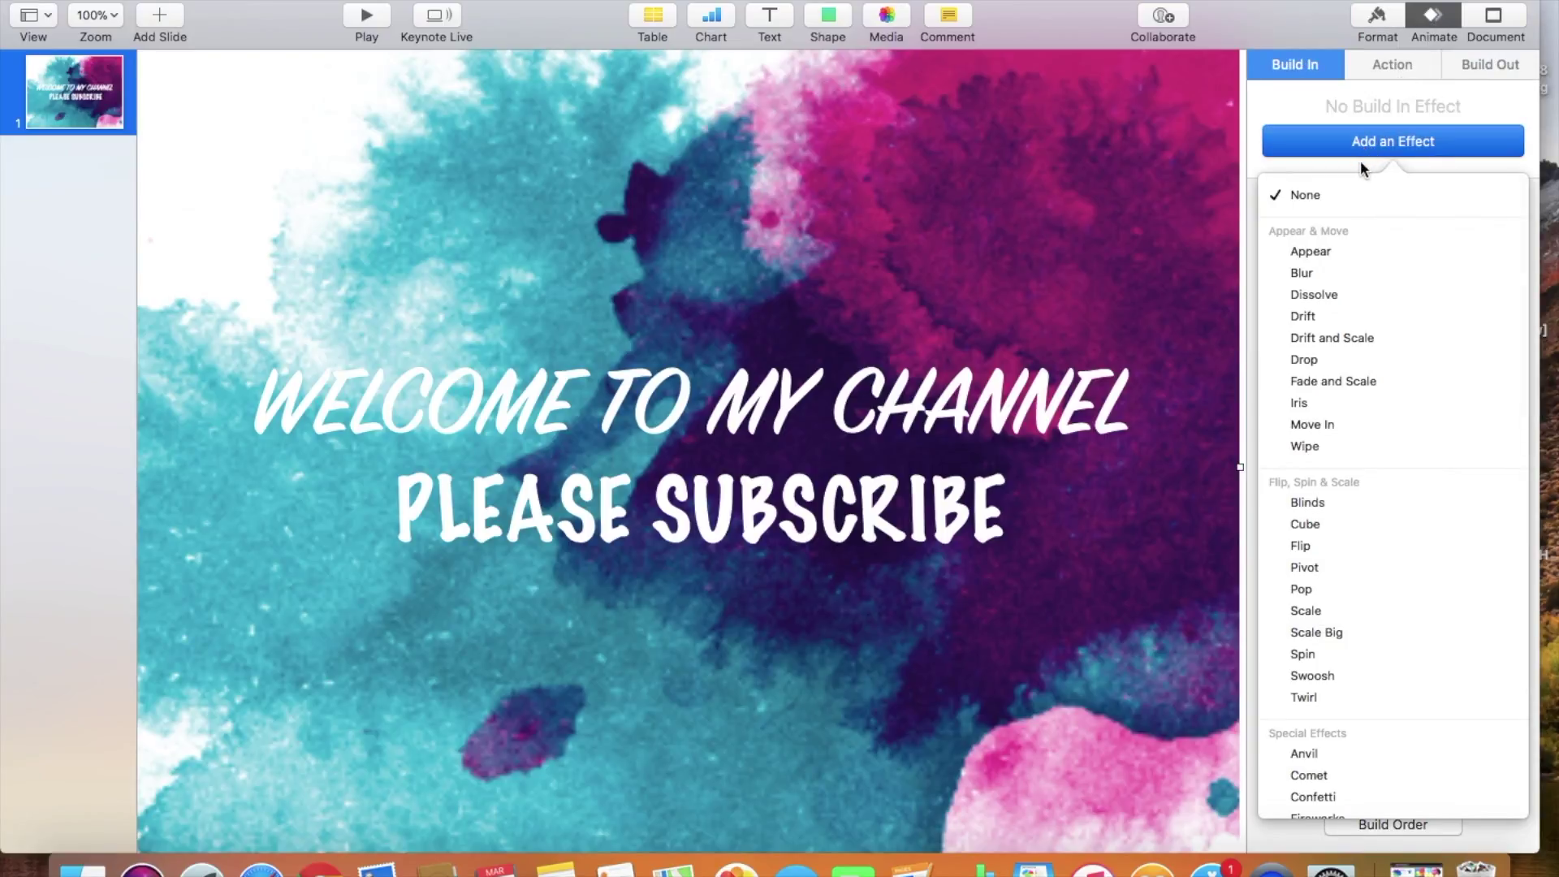
click(829, 443)
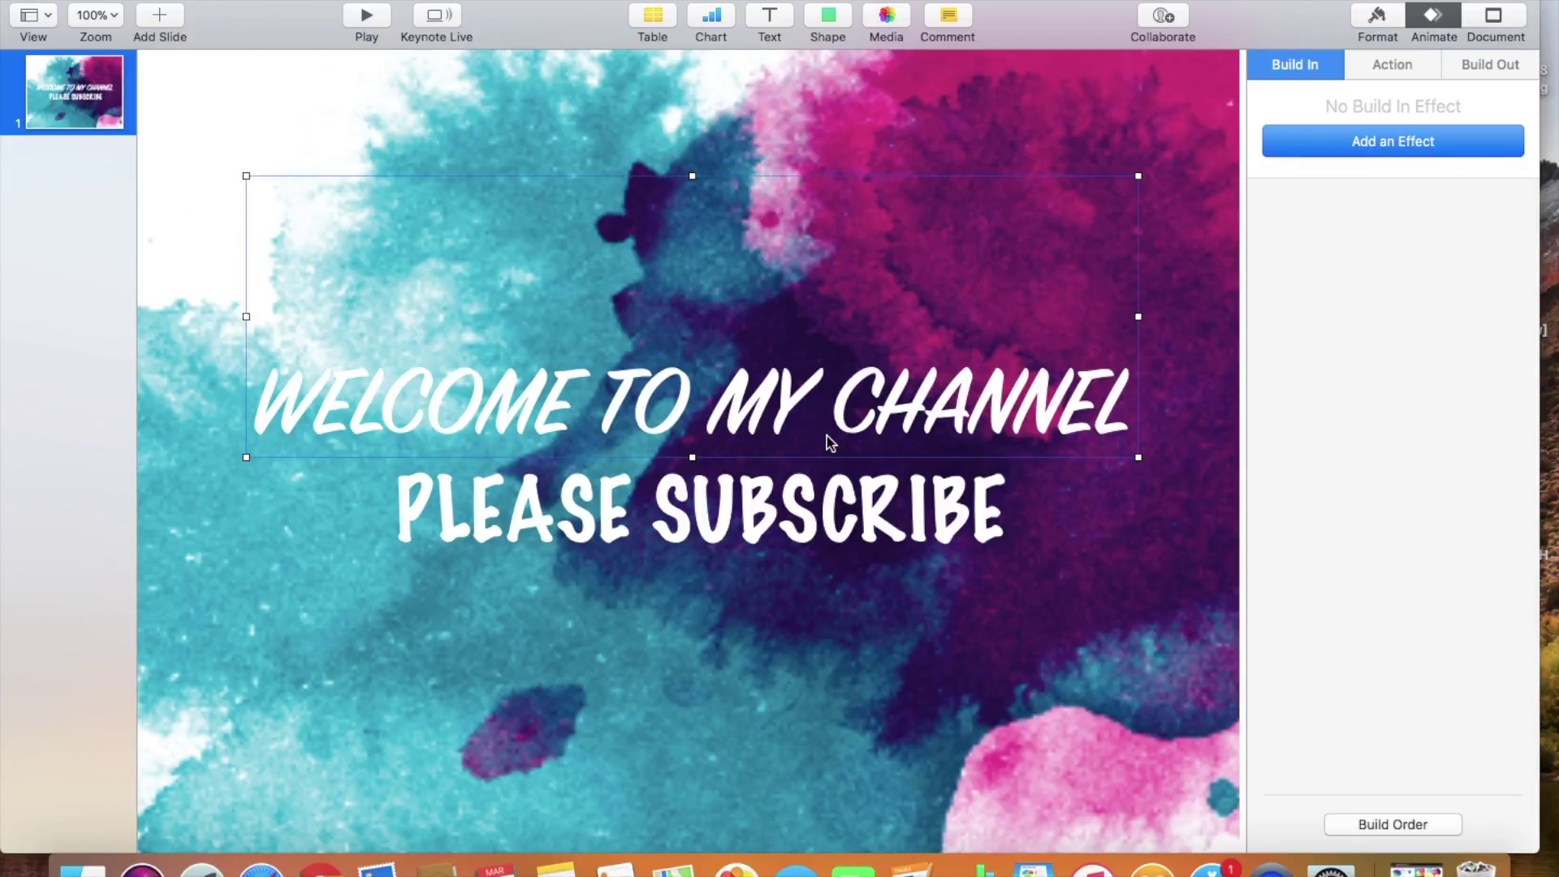
click(1352, 144)
scroll(1352, 801, down, 5)
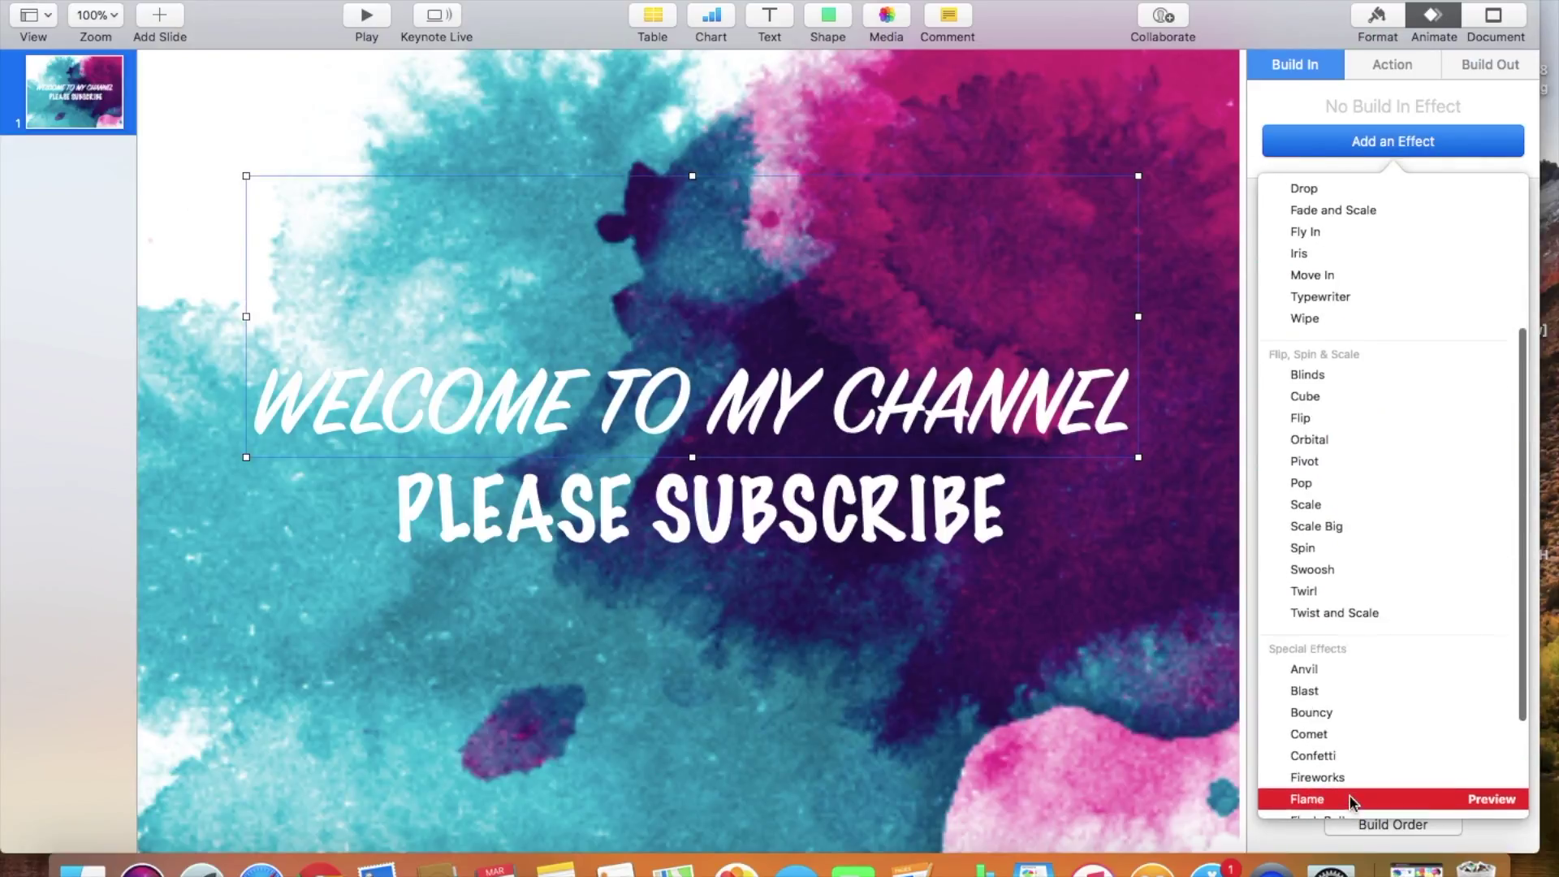
scroll(1352, 801, down, 2)
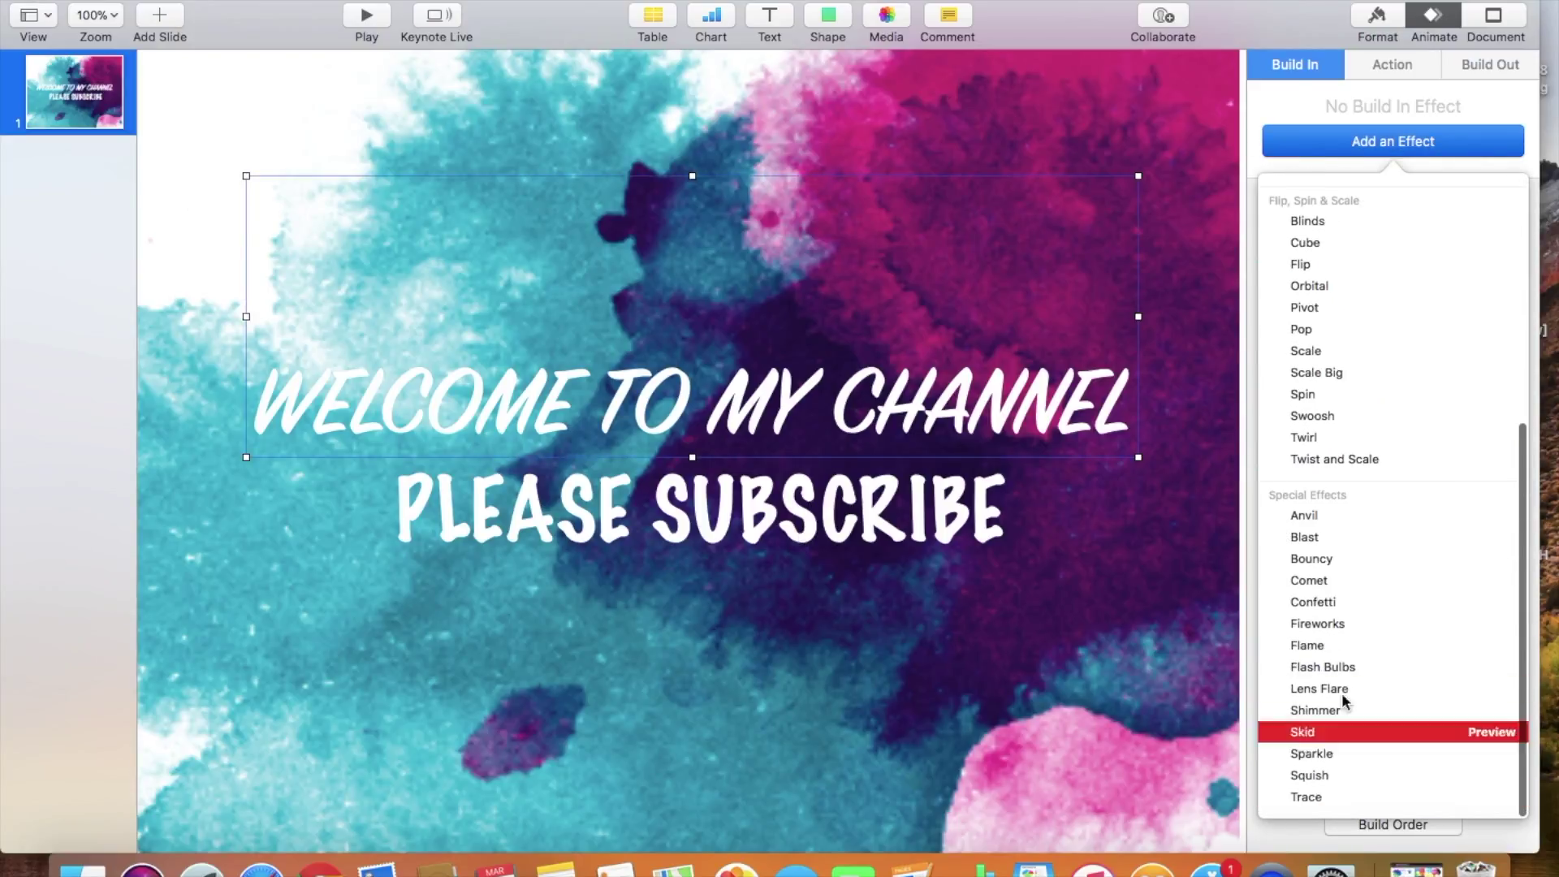
click(1318, 518)
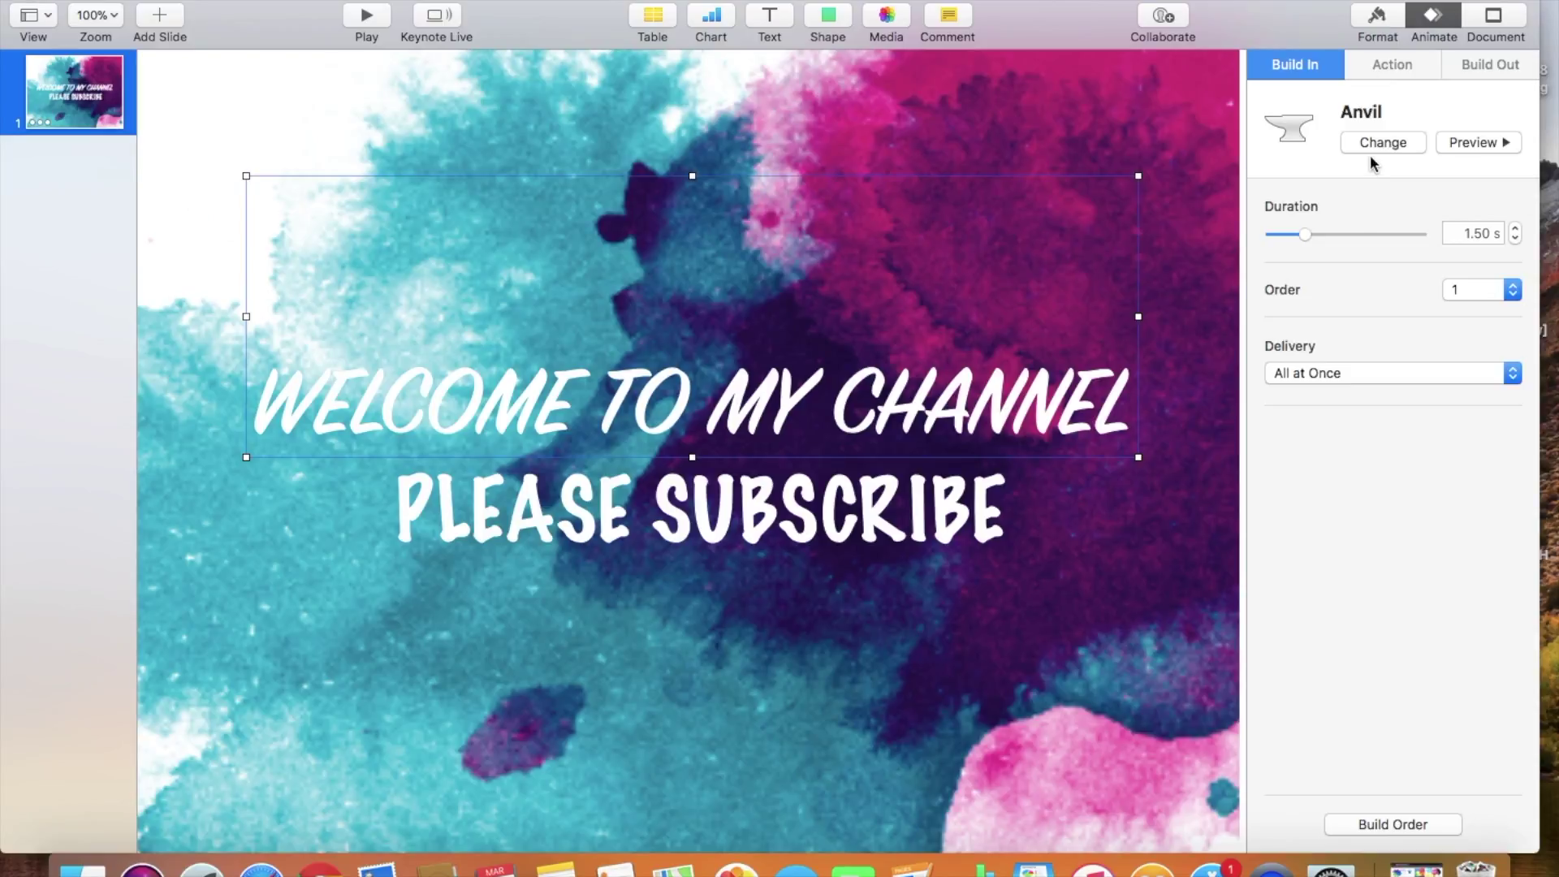
click(1468, 147)
Change the title's build-in to Fireworks, then settle on Lens Flare.
click(1400, 142)
scroll(1348, 633, down, 10)
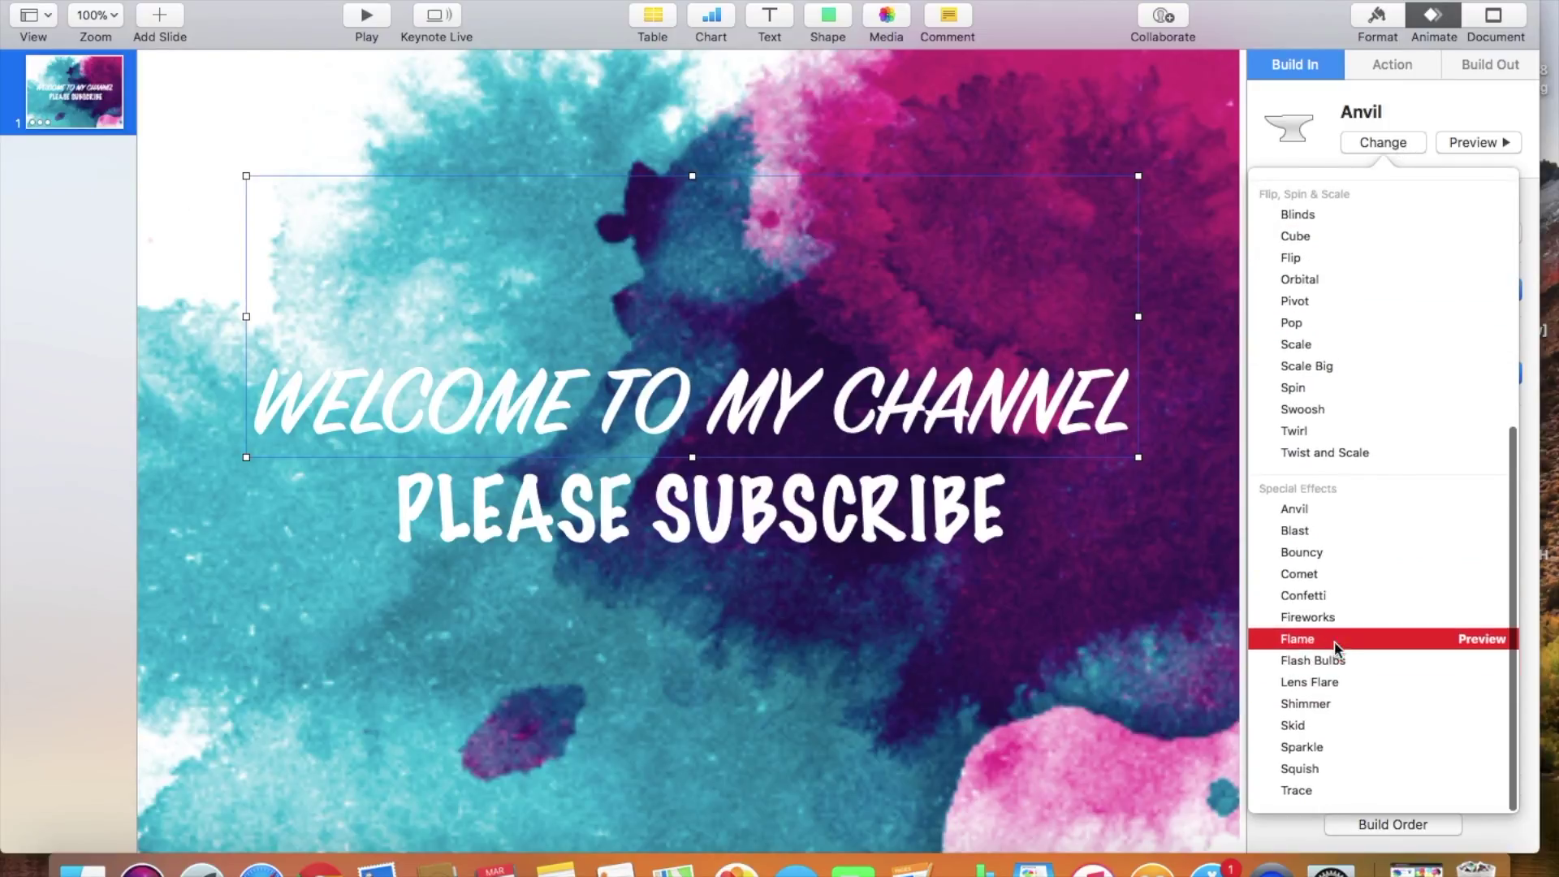
click(1328, 619)
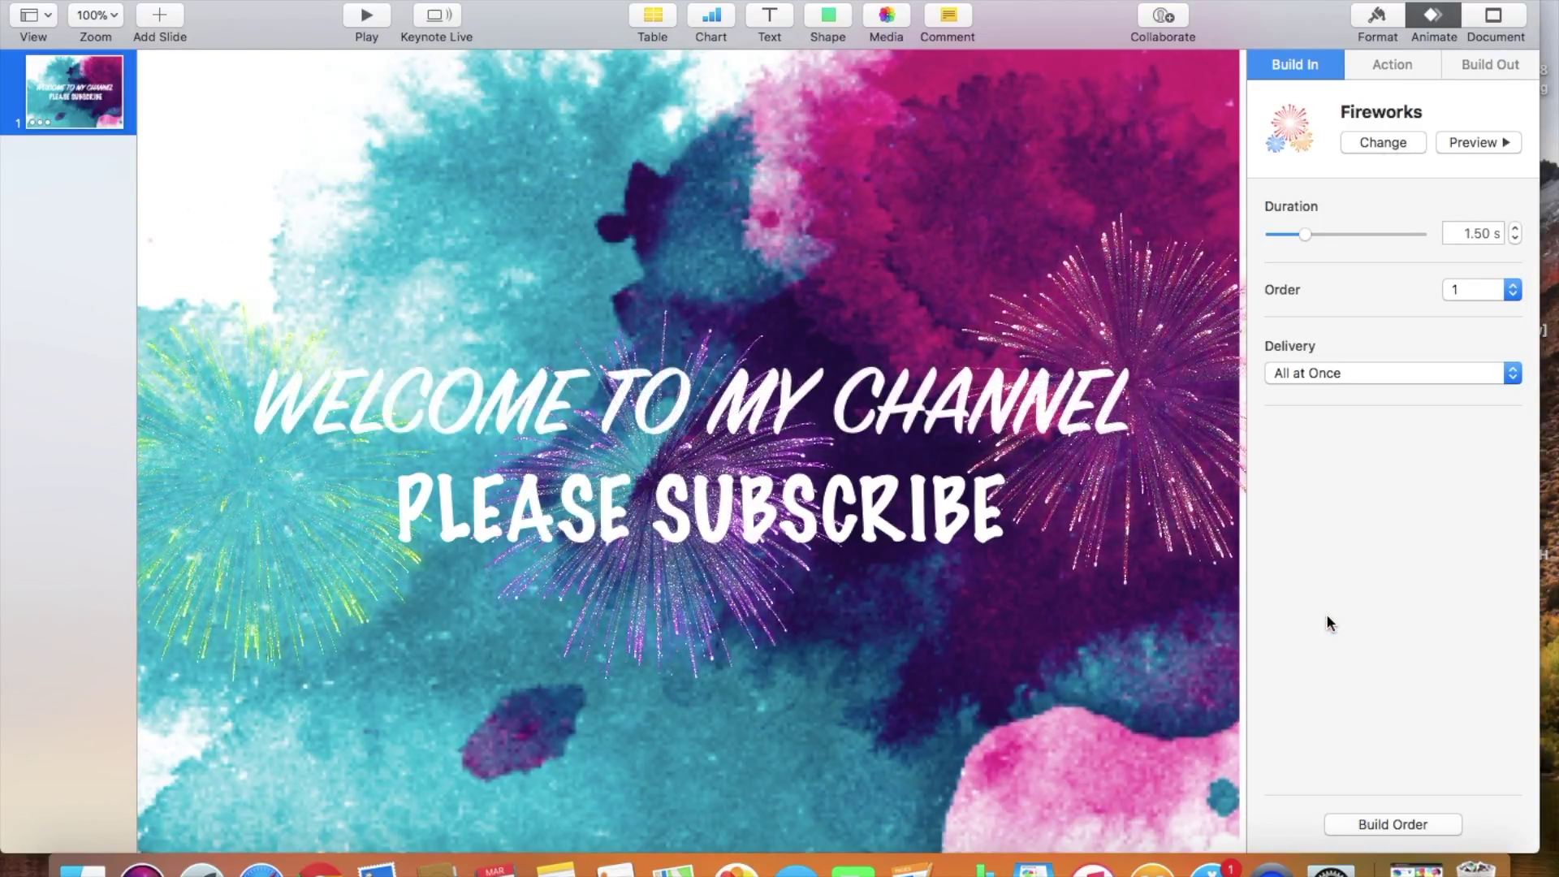
click(1385, 144)
scroll(1346, 651, down, 8)
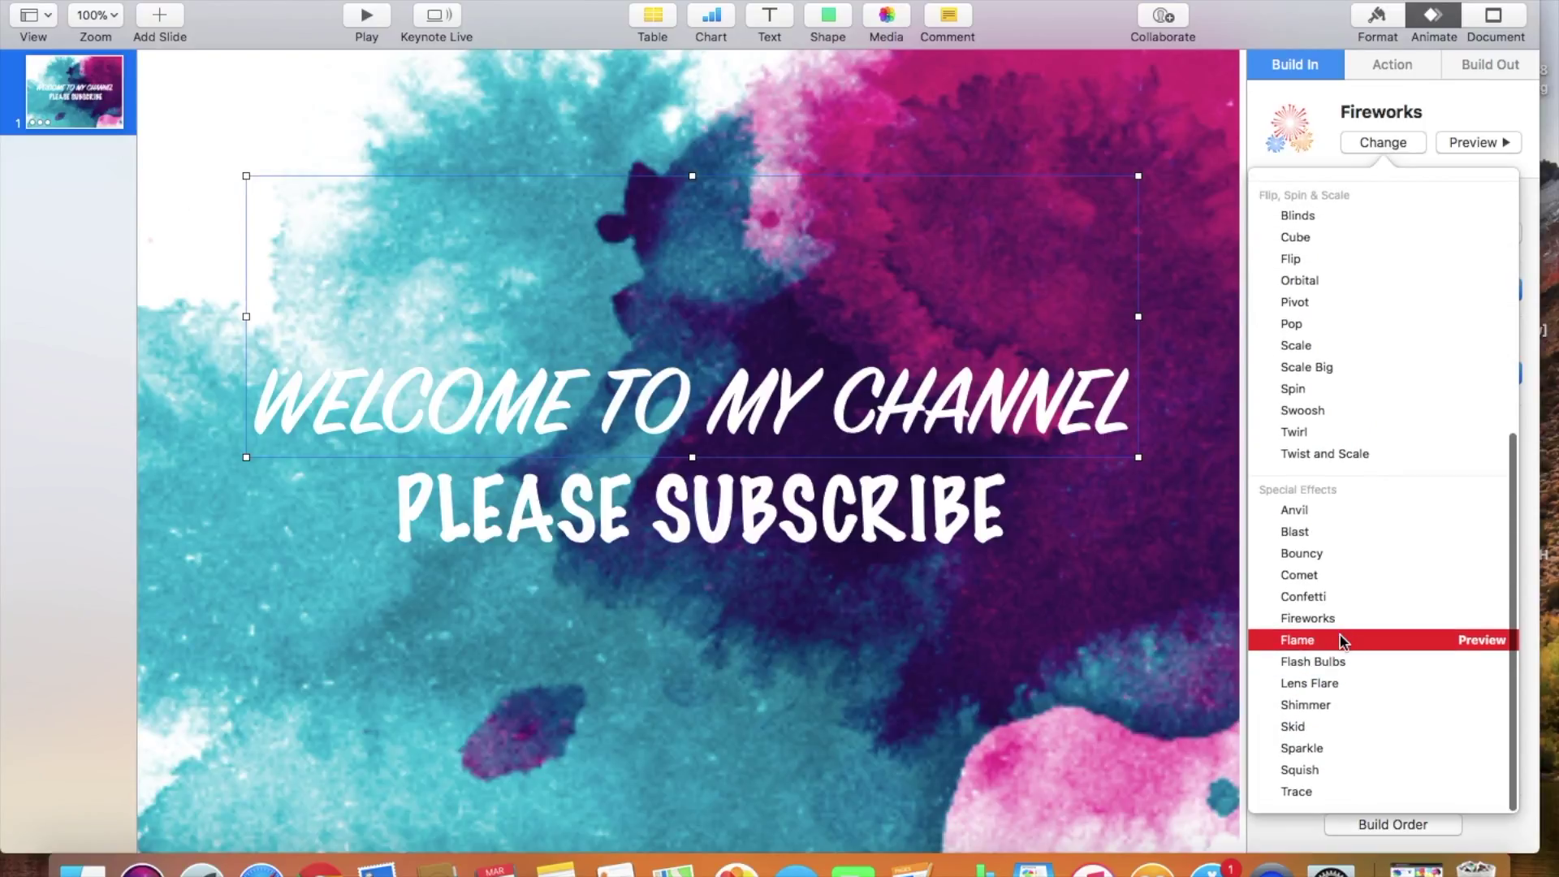
click(1339, 682)
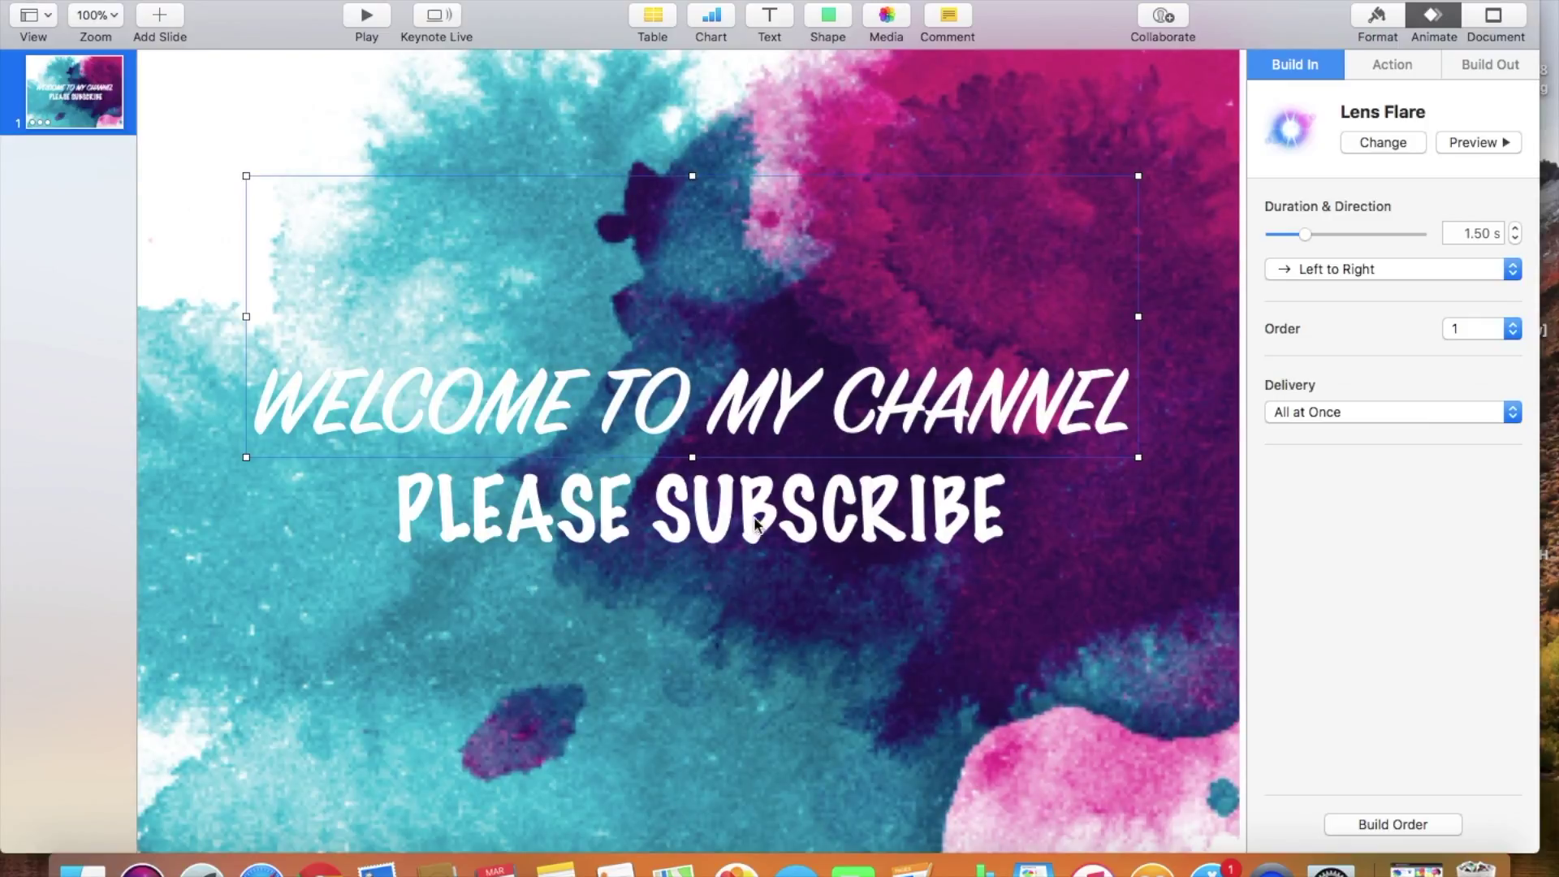
click(758, 527)
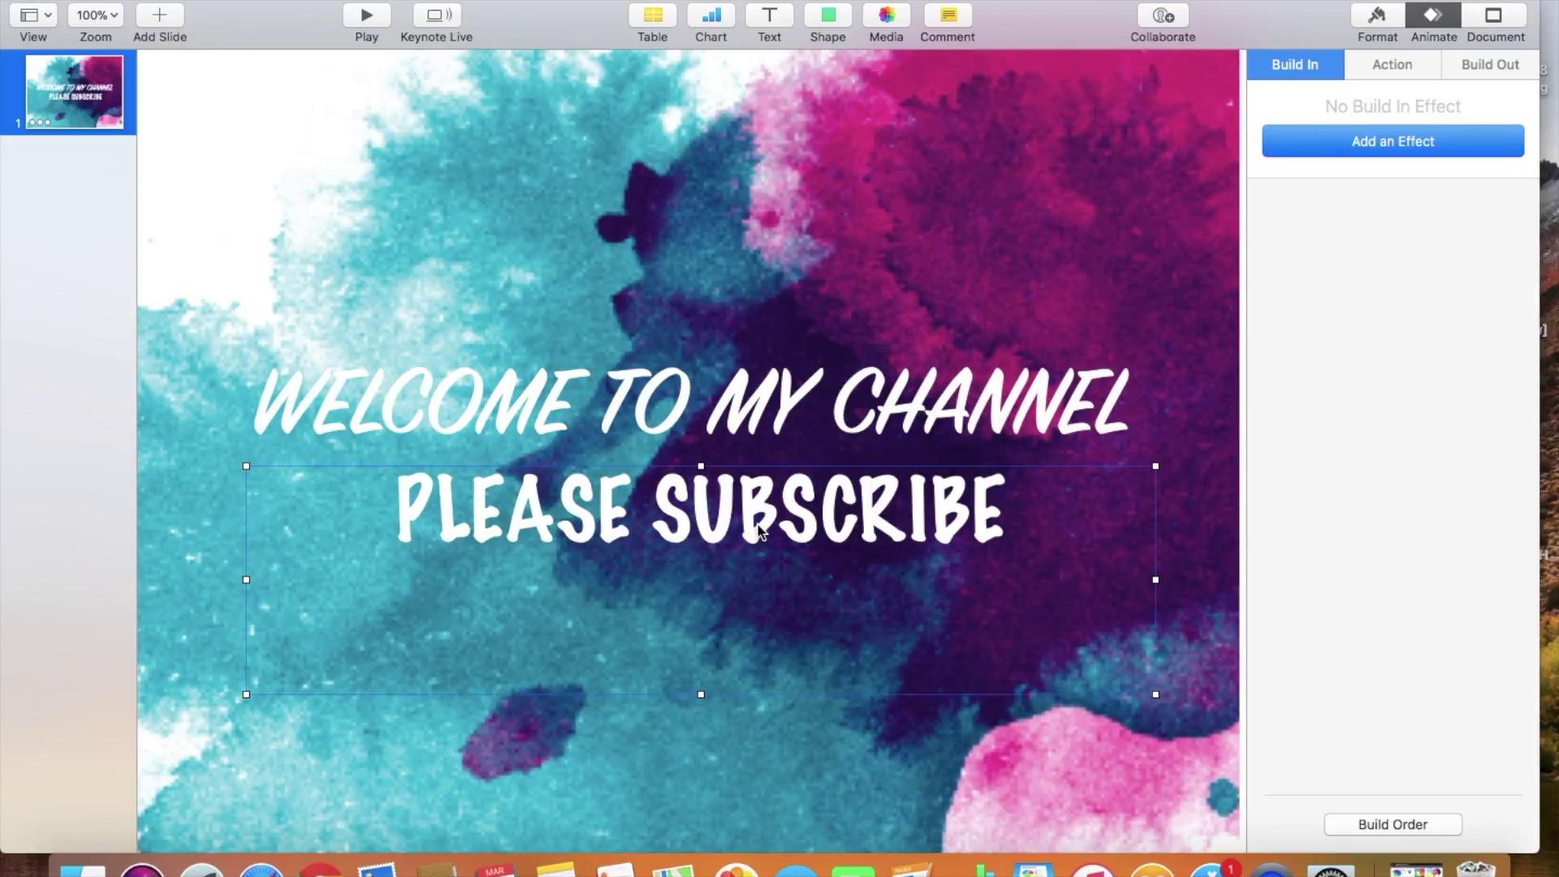
Give PLEASE SUBSCRIBE a Sparkle build-in as the second build.
click(1351, 146)
scroll(1338, 731, down, 10)
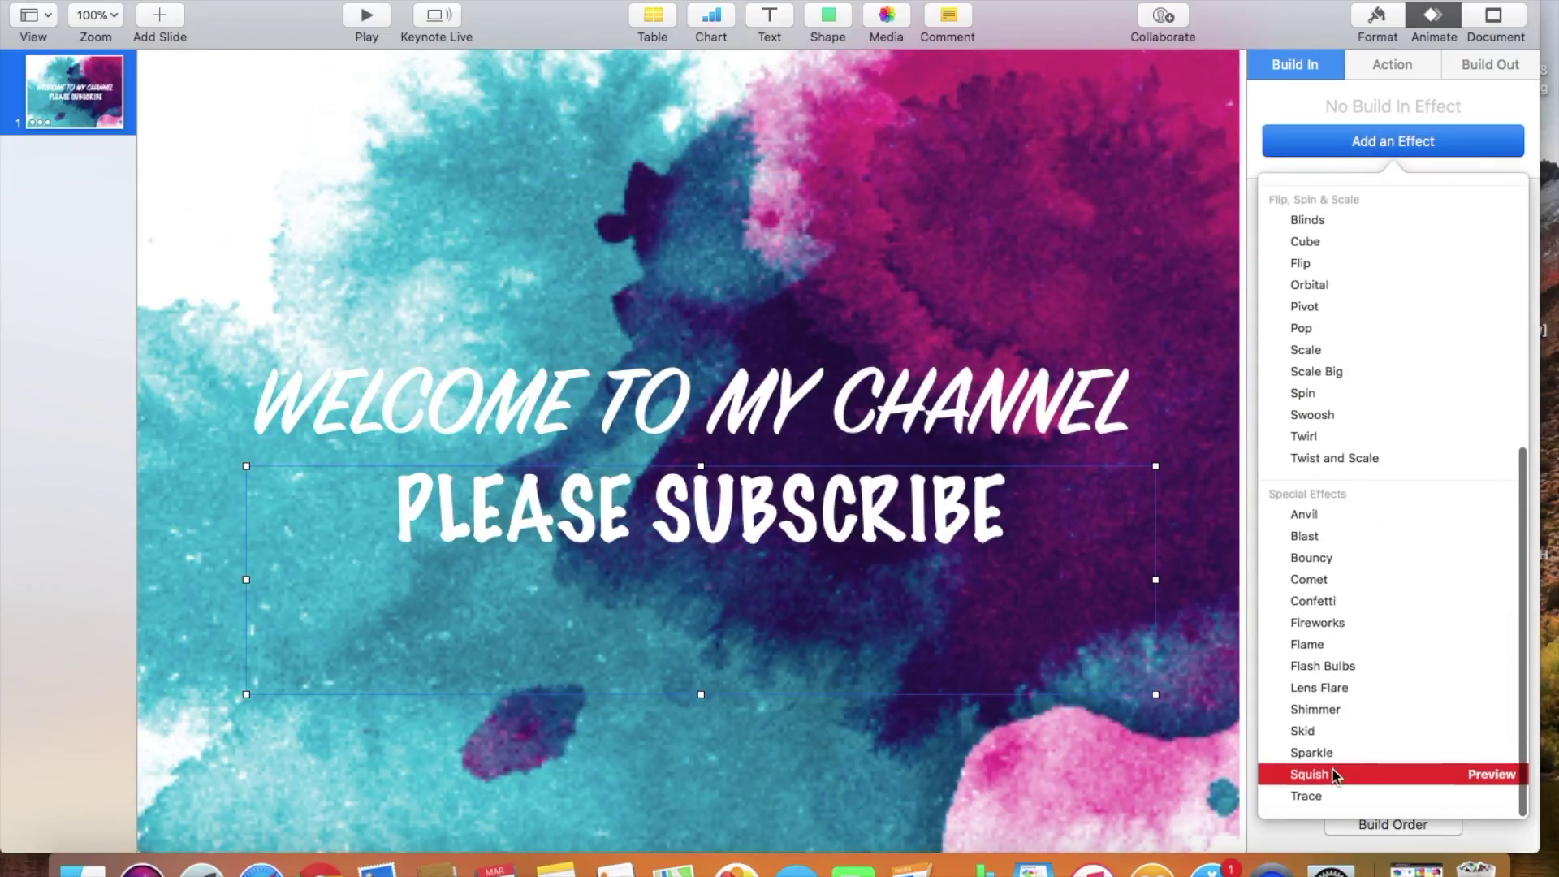
click(1329, 754)
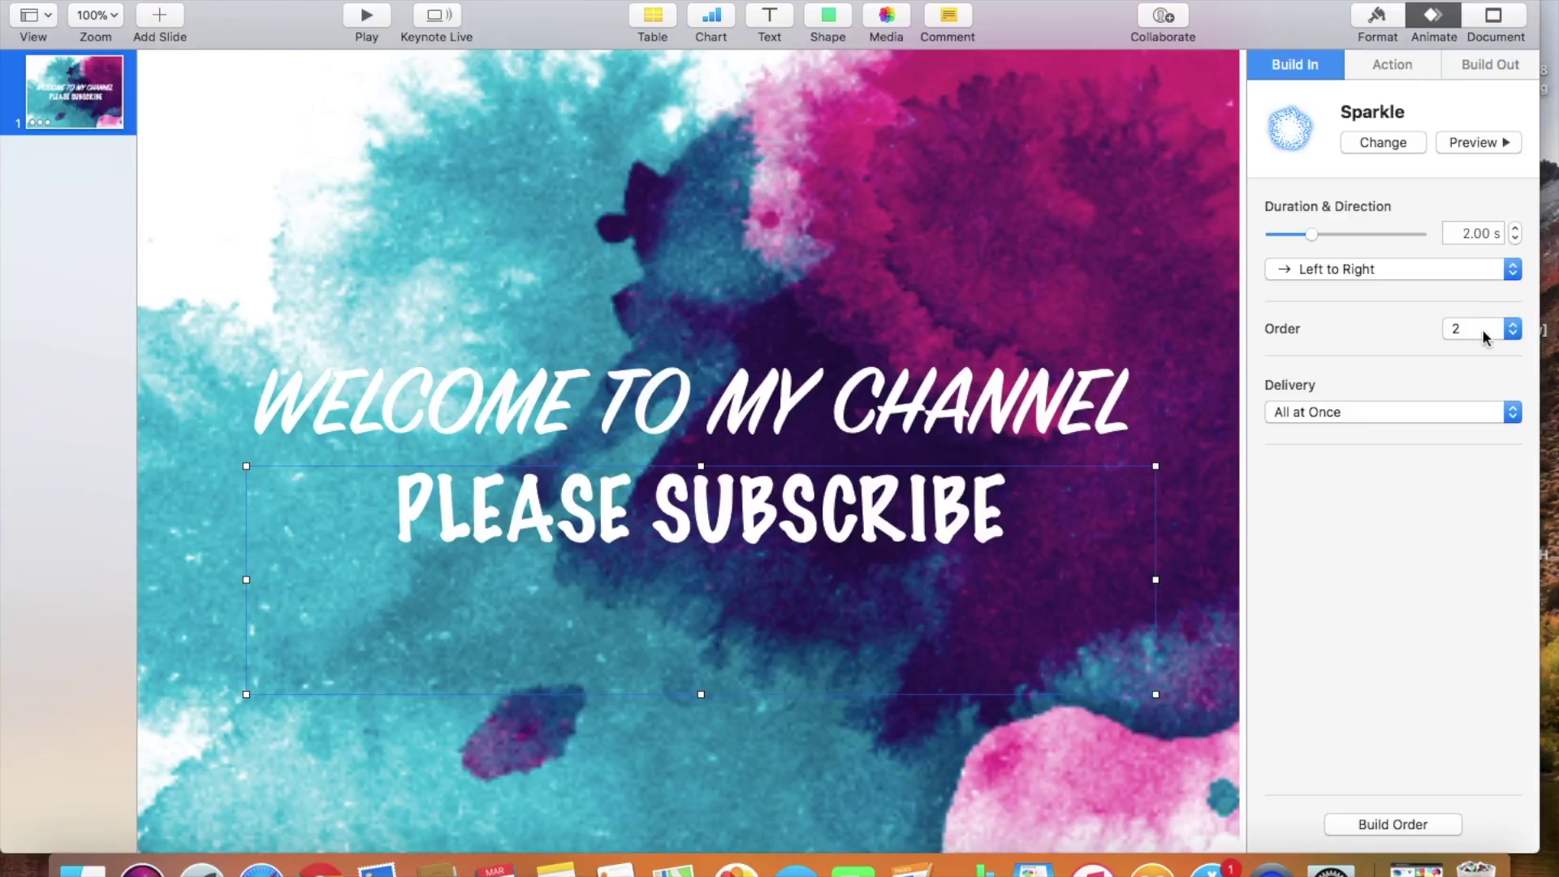
Set the title's Lens Flare to 2.00 s and the subtitle's Sparkle to 2.25 s.
click(899, 376)
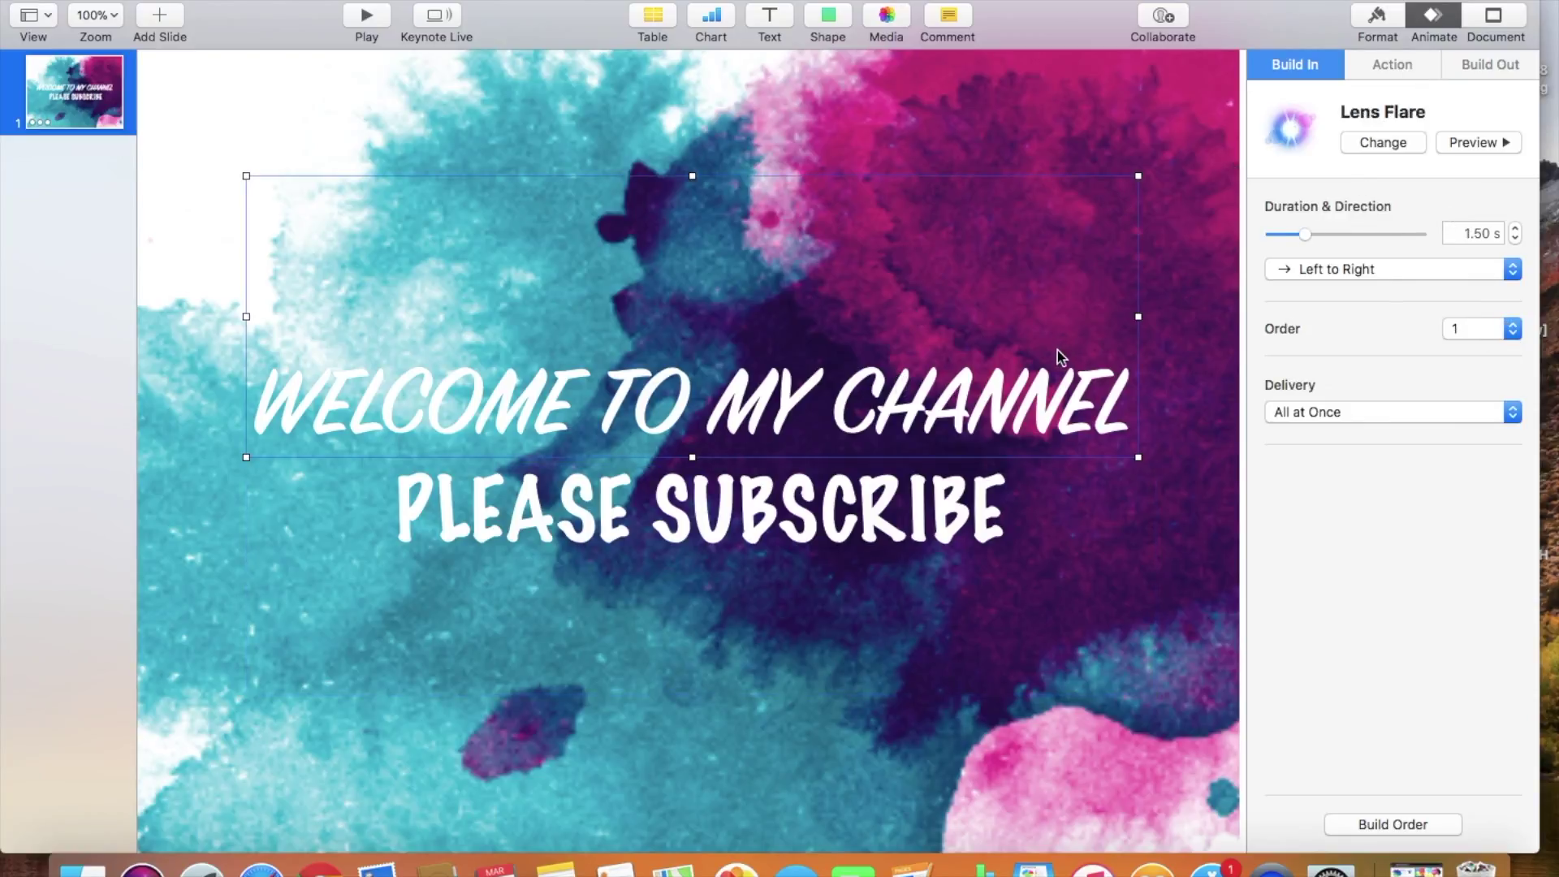
click(955, 527)
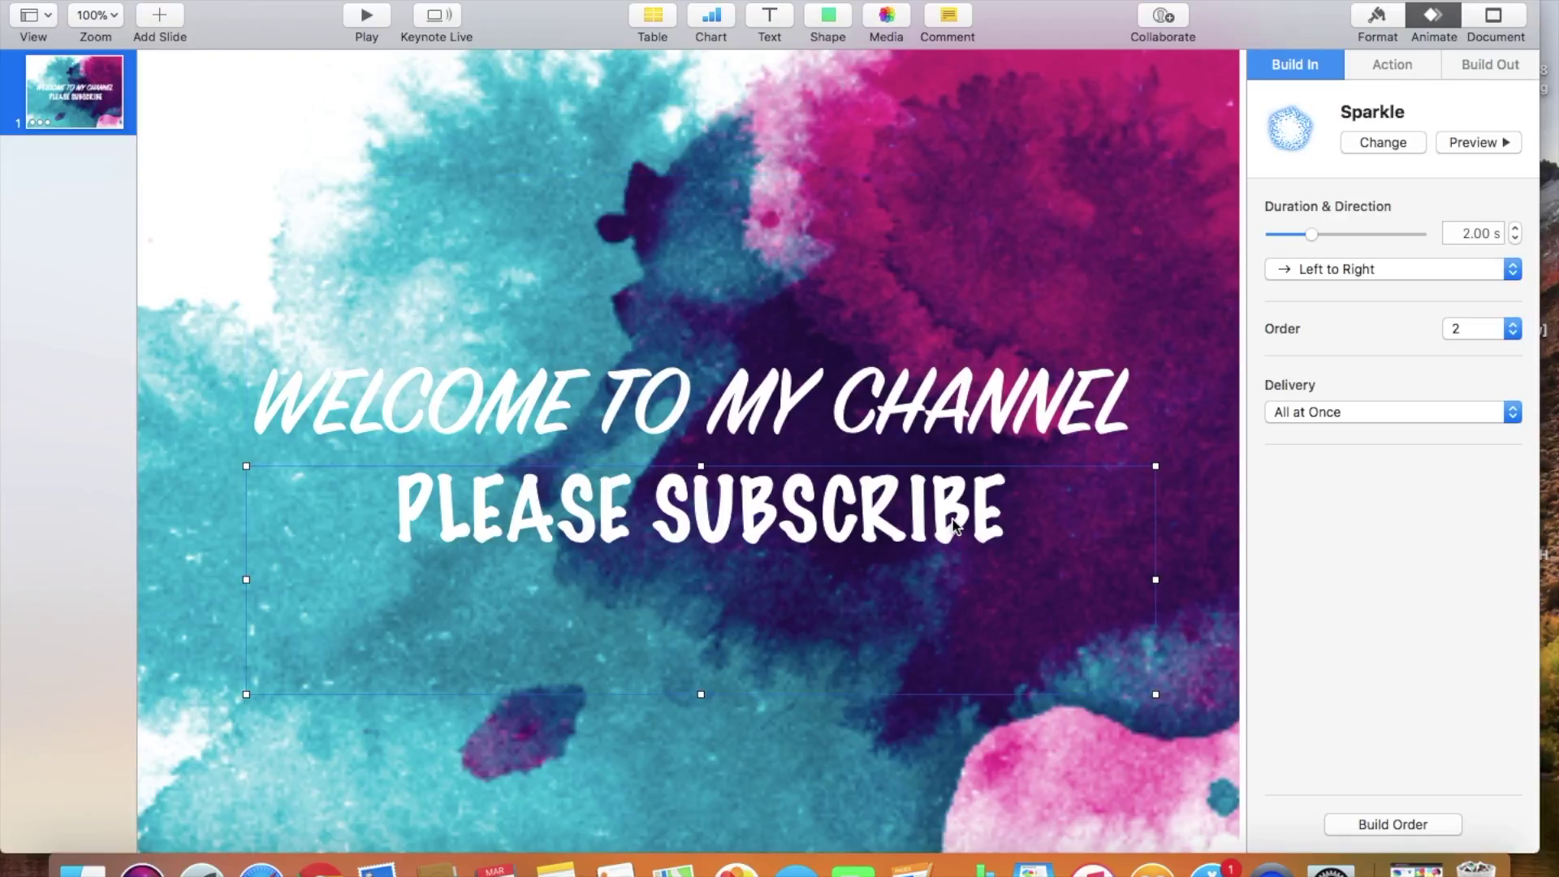
click(972, 433)
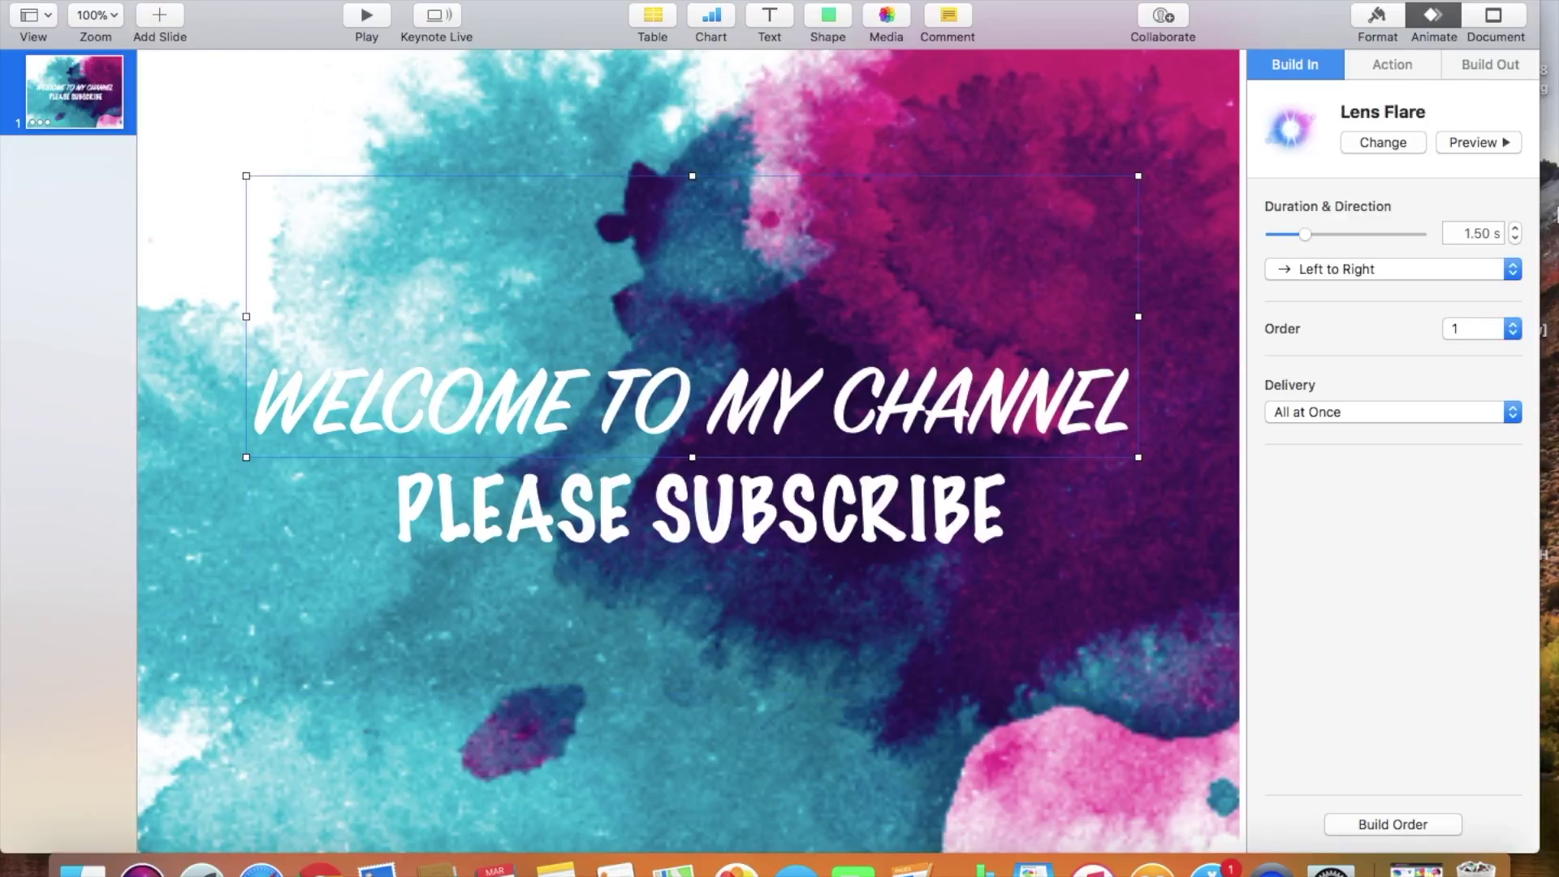
click(1516, 229)
click(1516, 229)
click(926, 526)
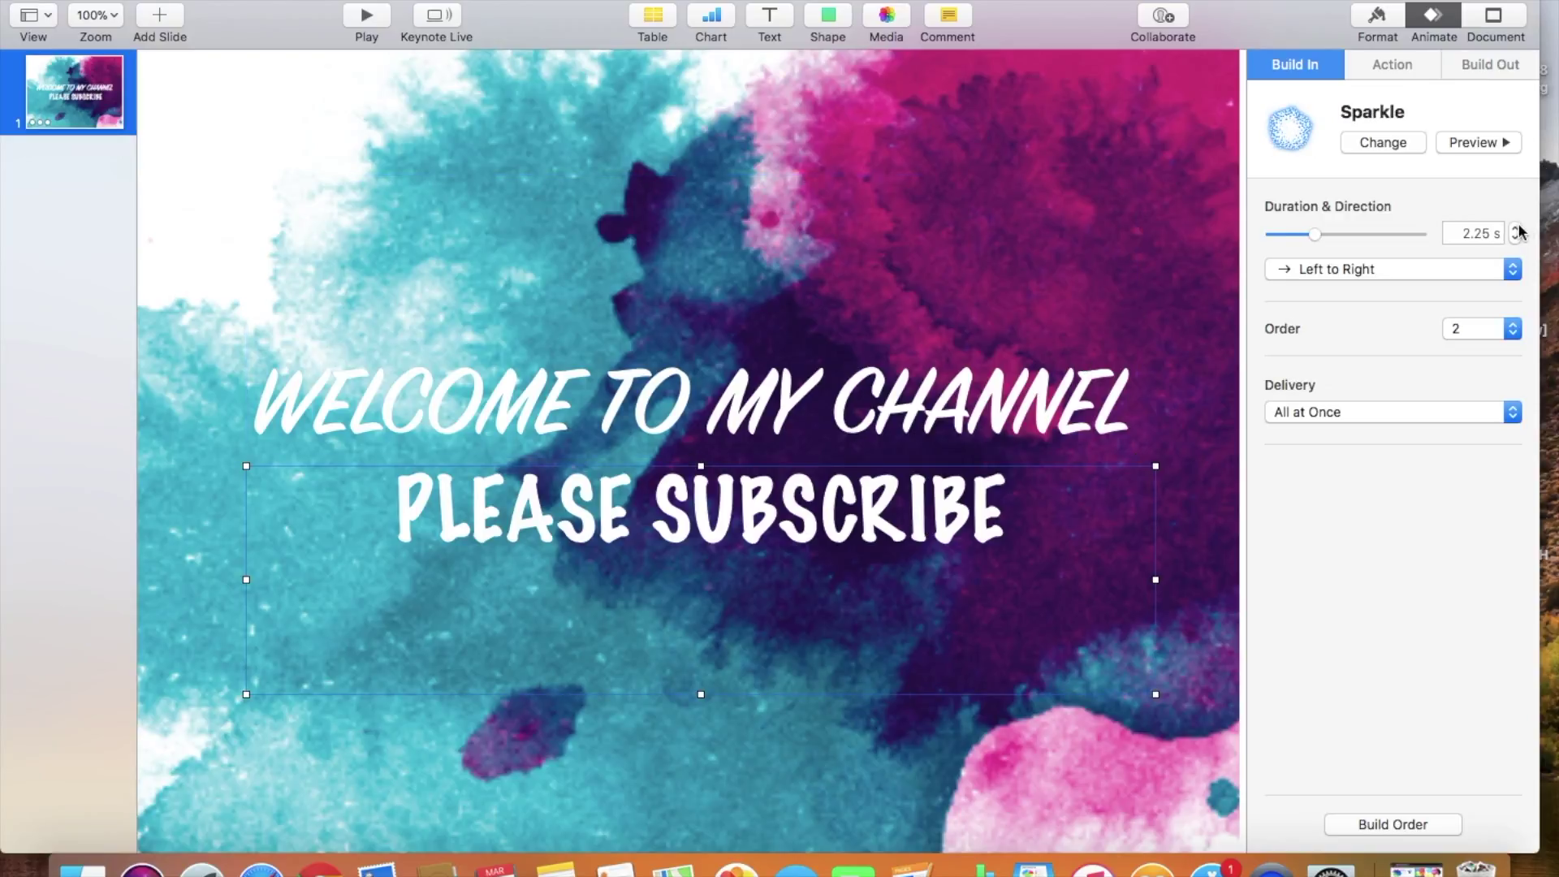
click(922, 309)
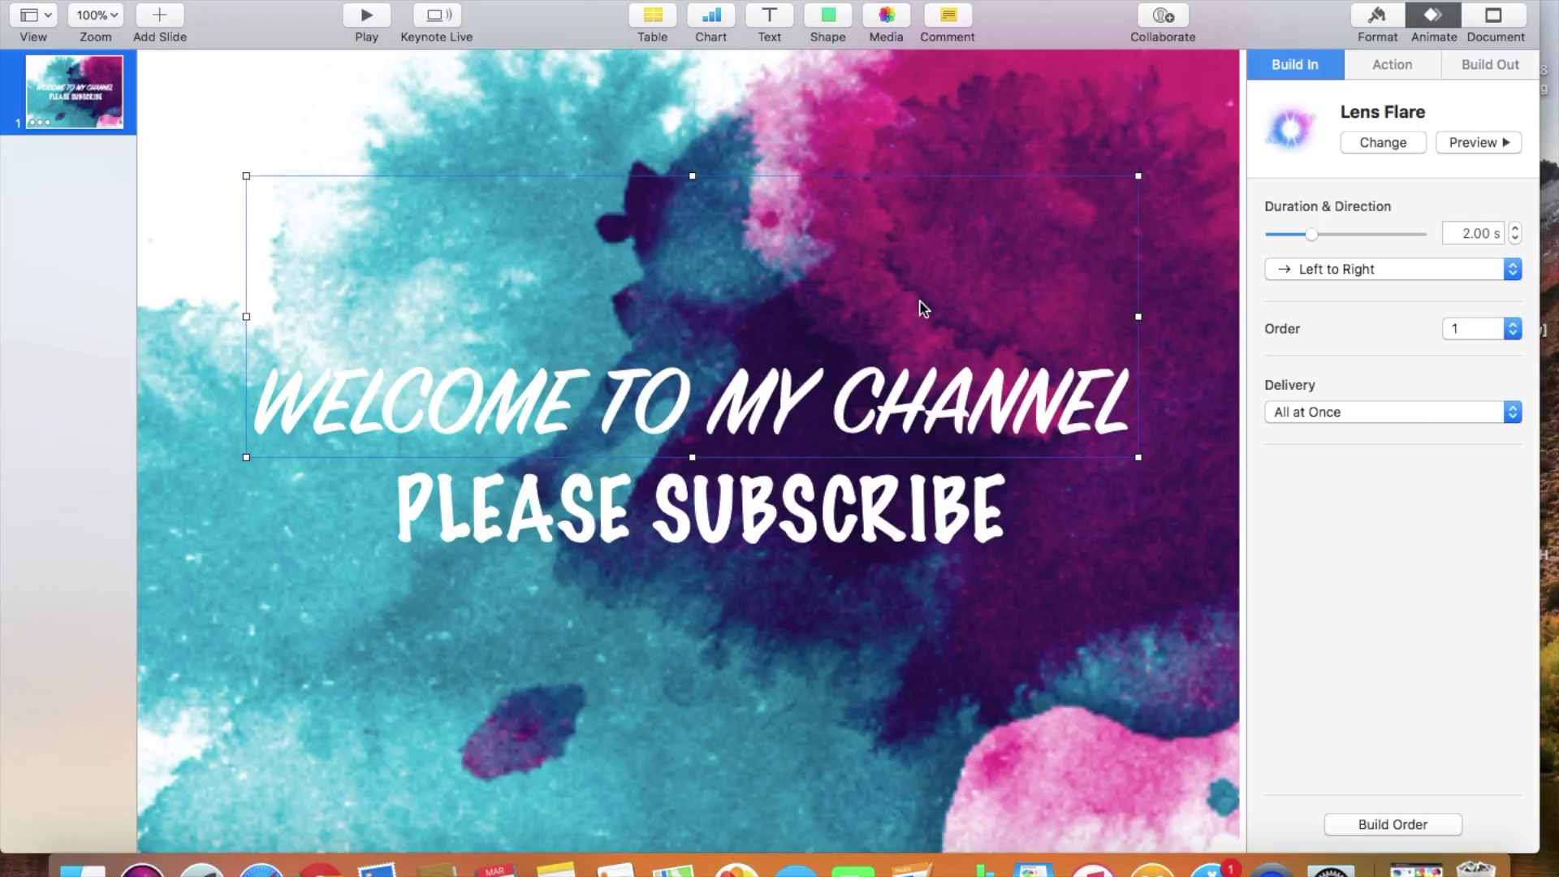
click(1187, 578)
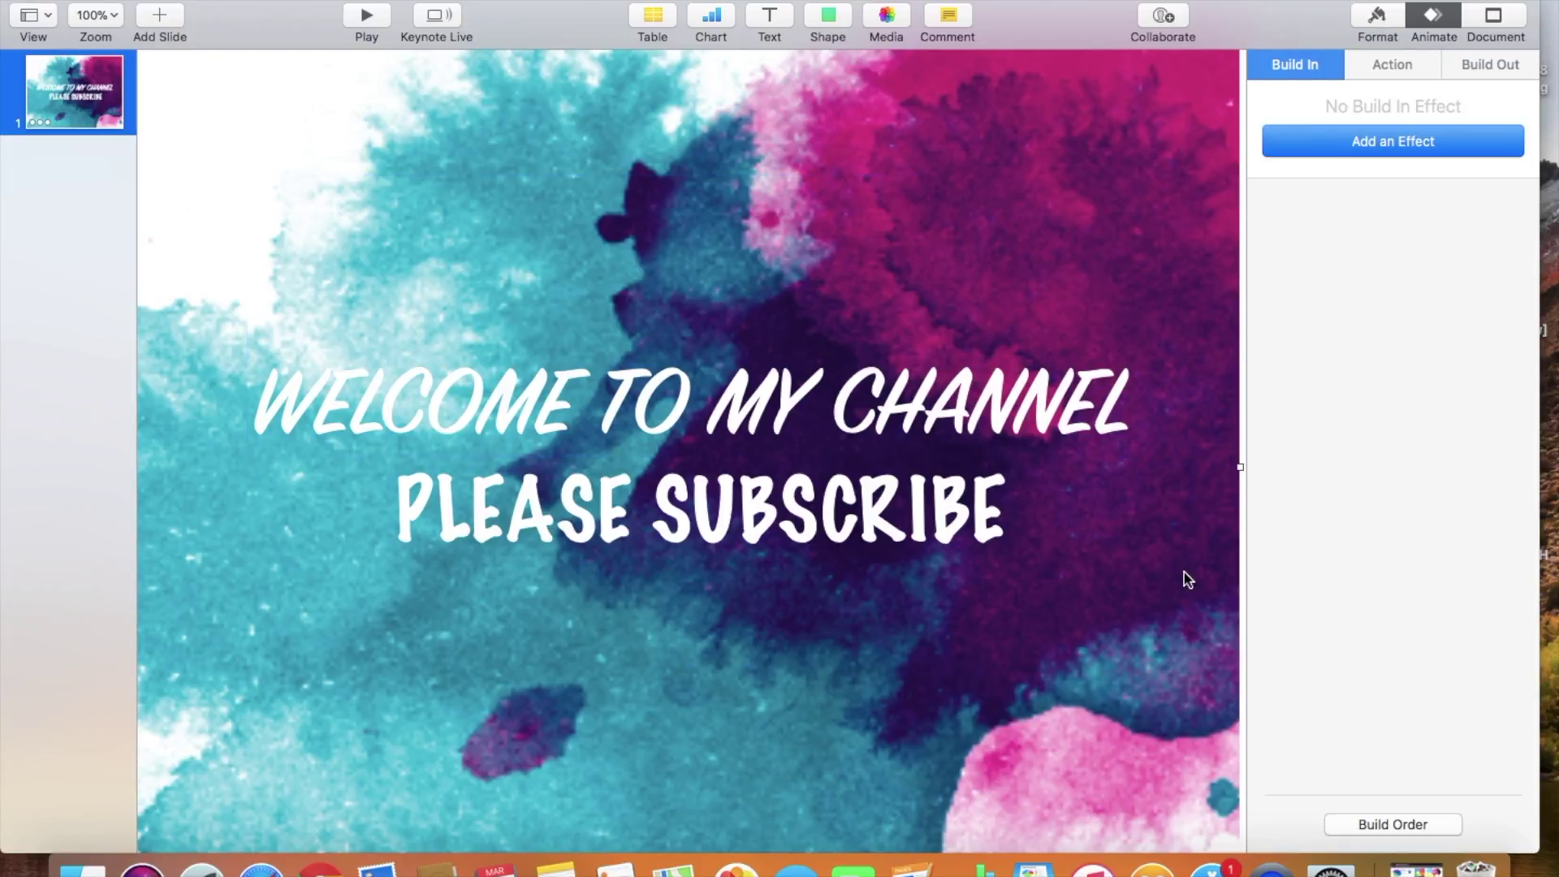
Give the watercolour image a Fireworks build-in, then change it to a 3.00 s Sparkle.
click(1431, 136)
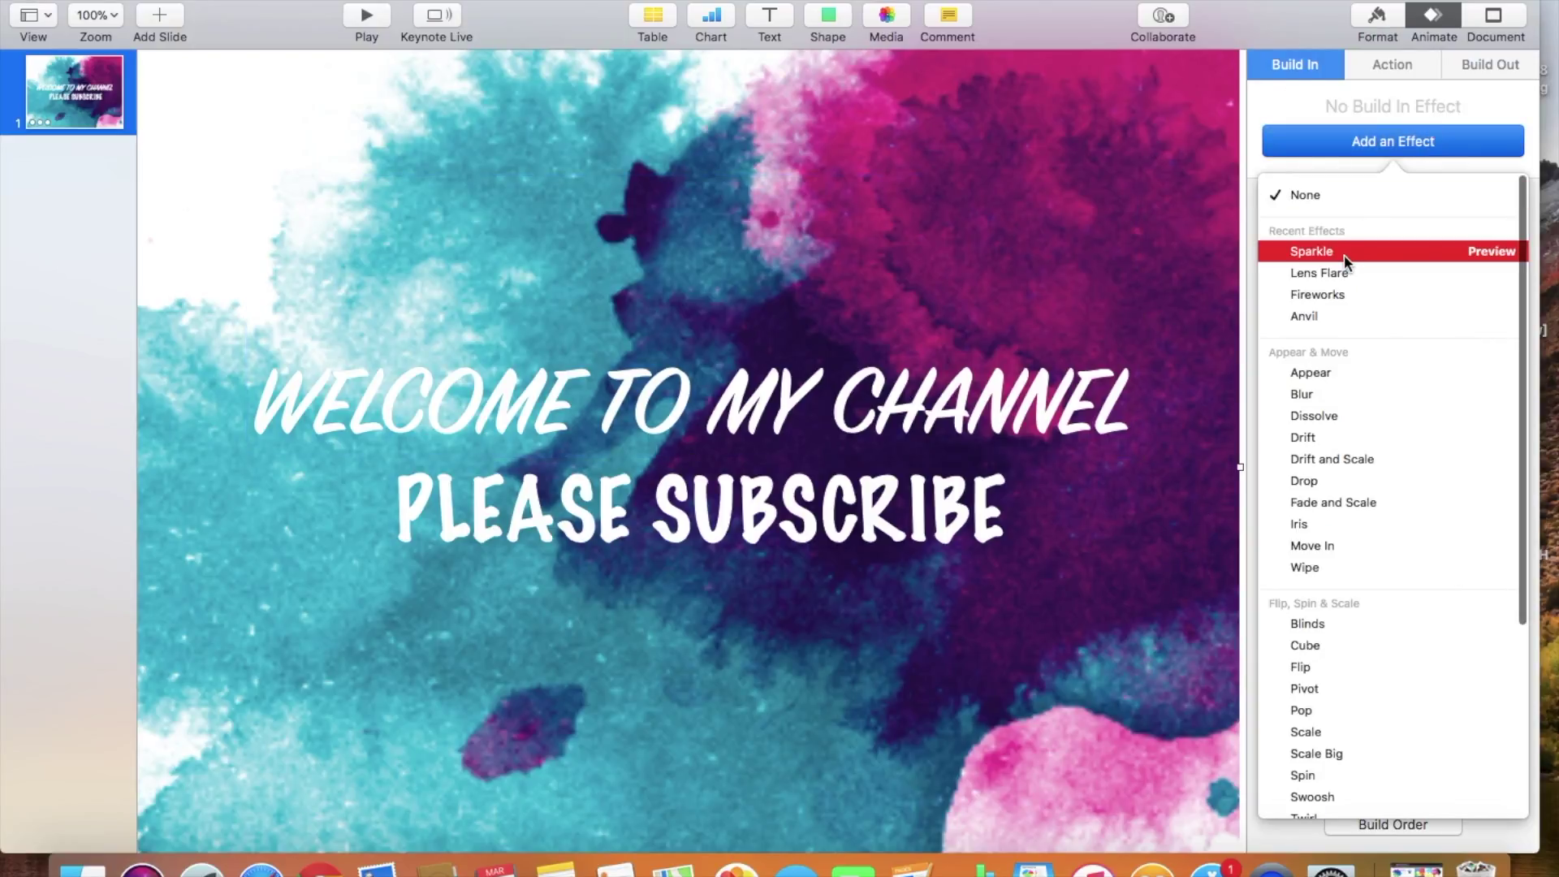
click(1328, 294)
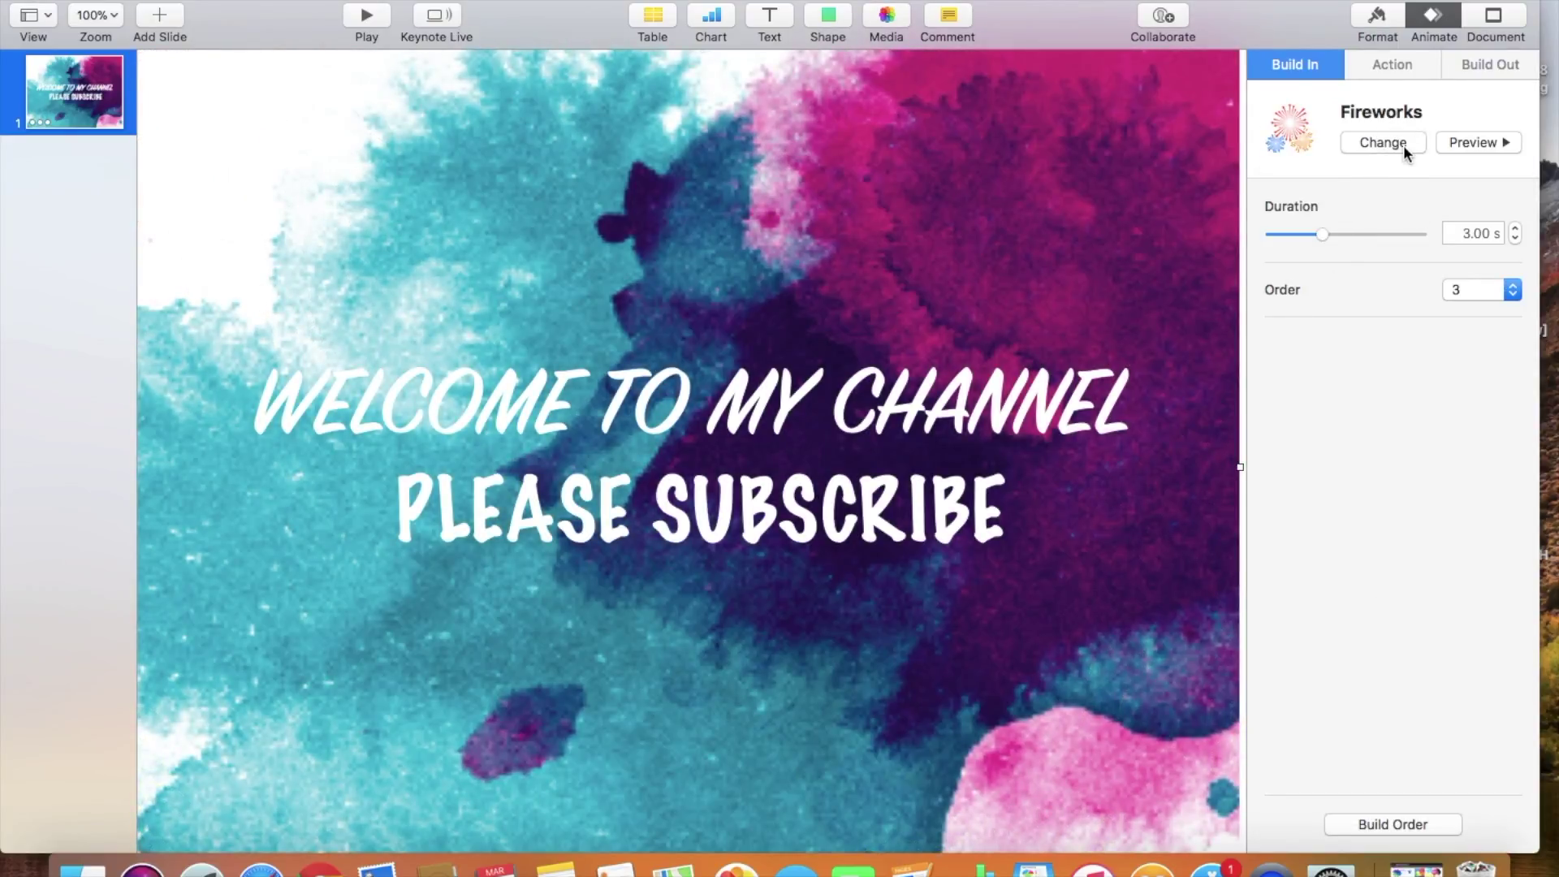
click(1401, 141)
scroll(1330, 728, down, 5)
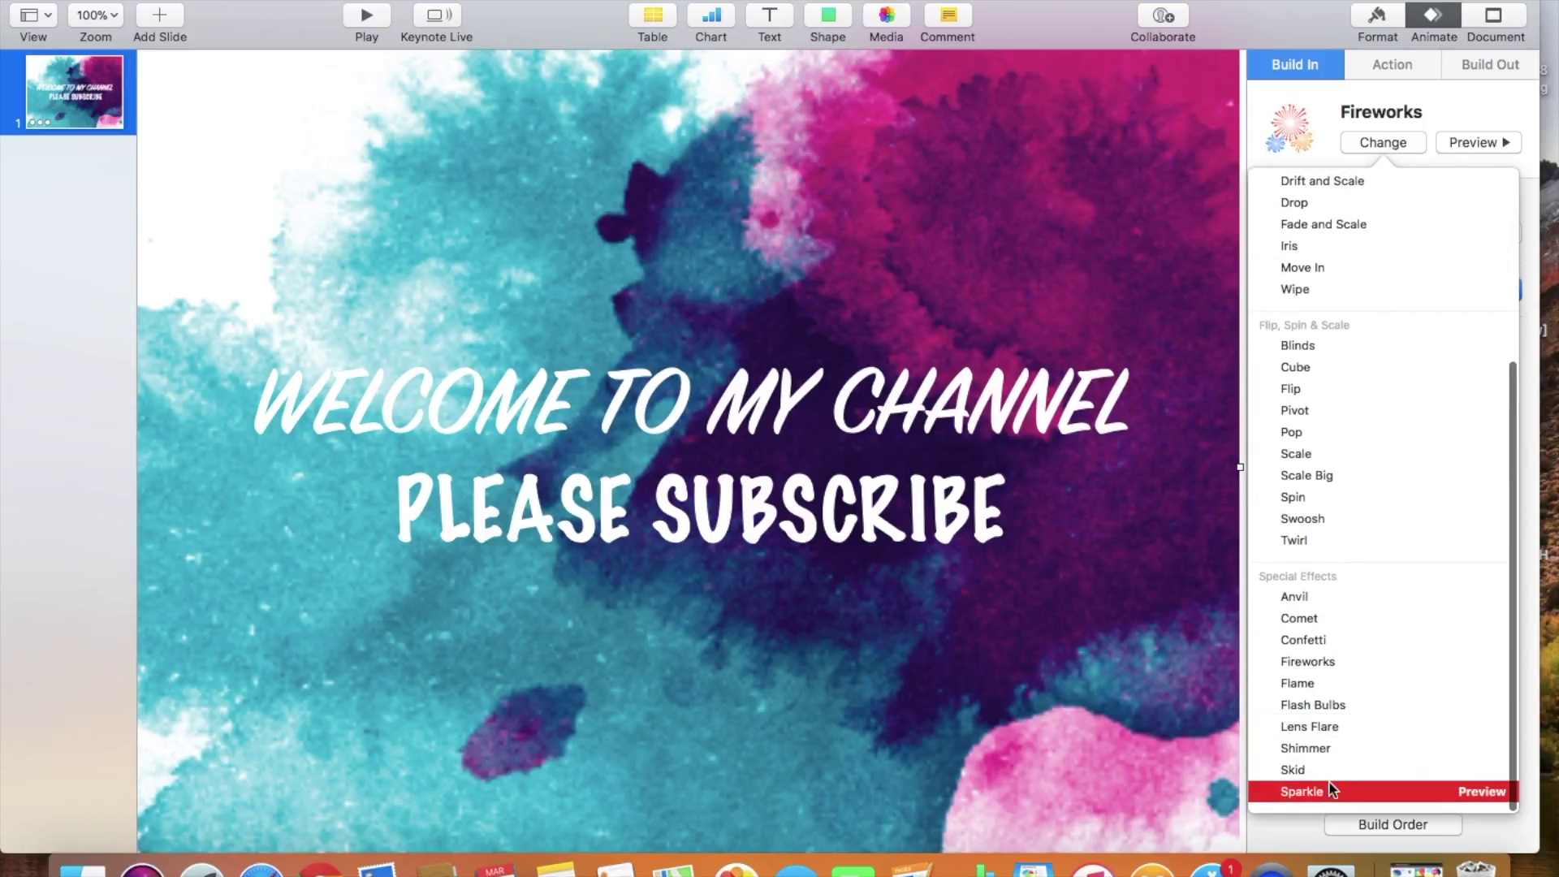
click(1330, 788)
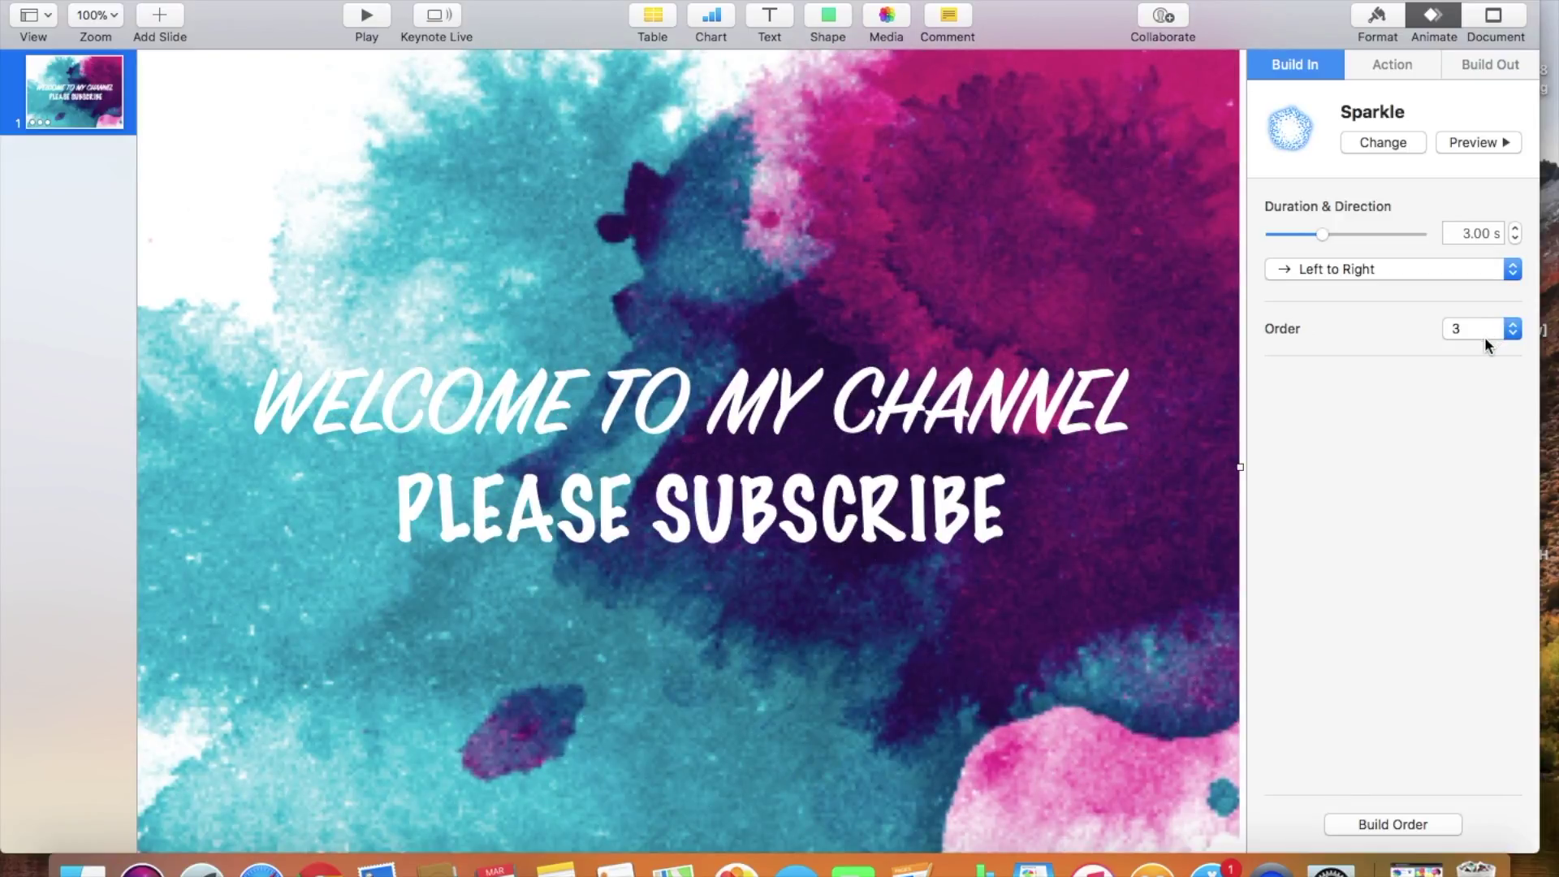
click(1399, 825)
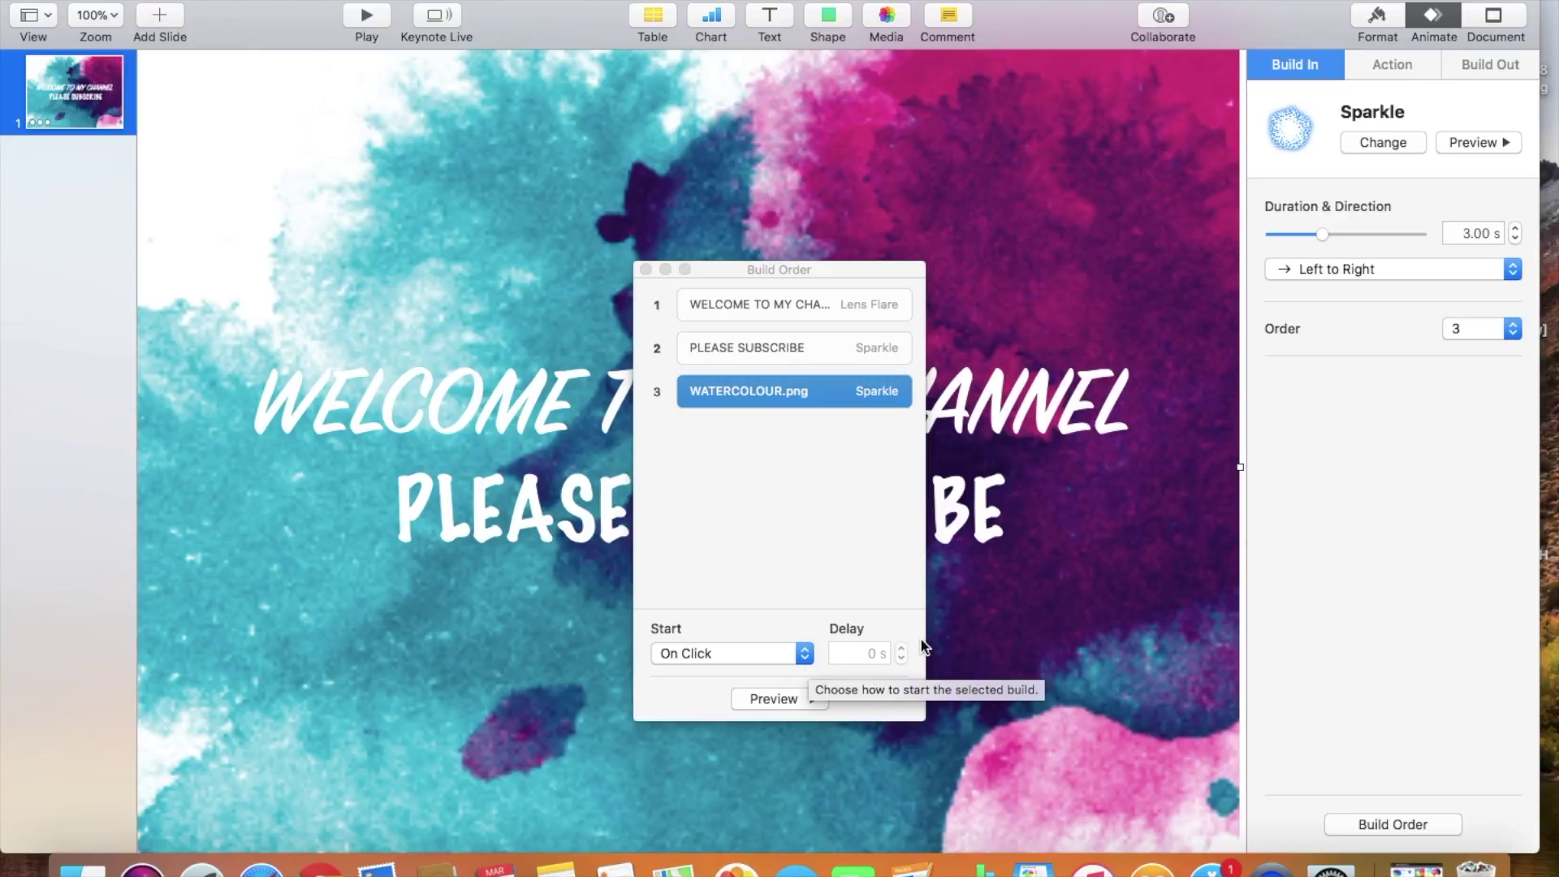
Move the WATERCOLOUR.png build to the top of the build order.
drag(782, 397, 776, 325)
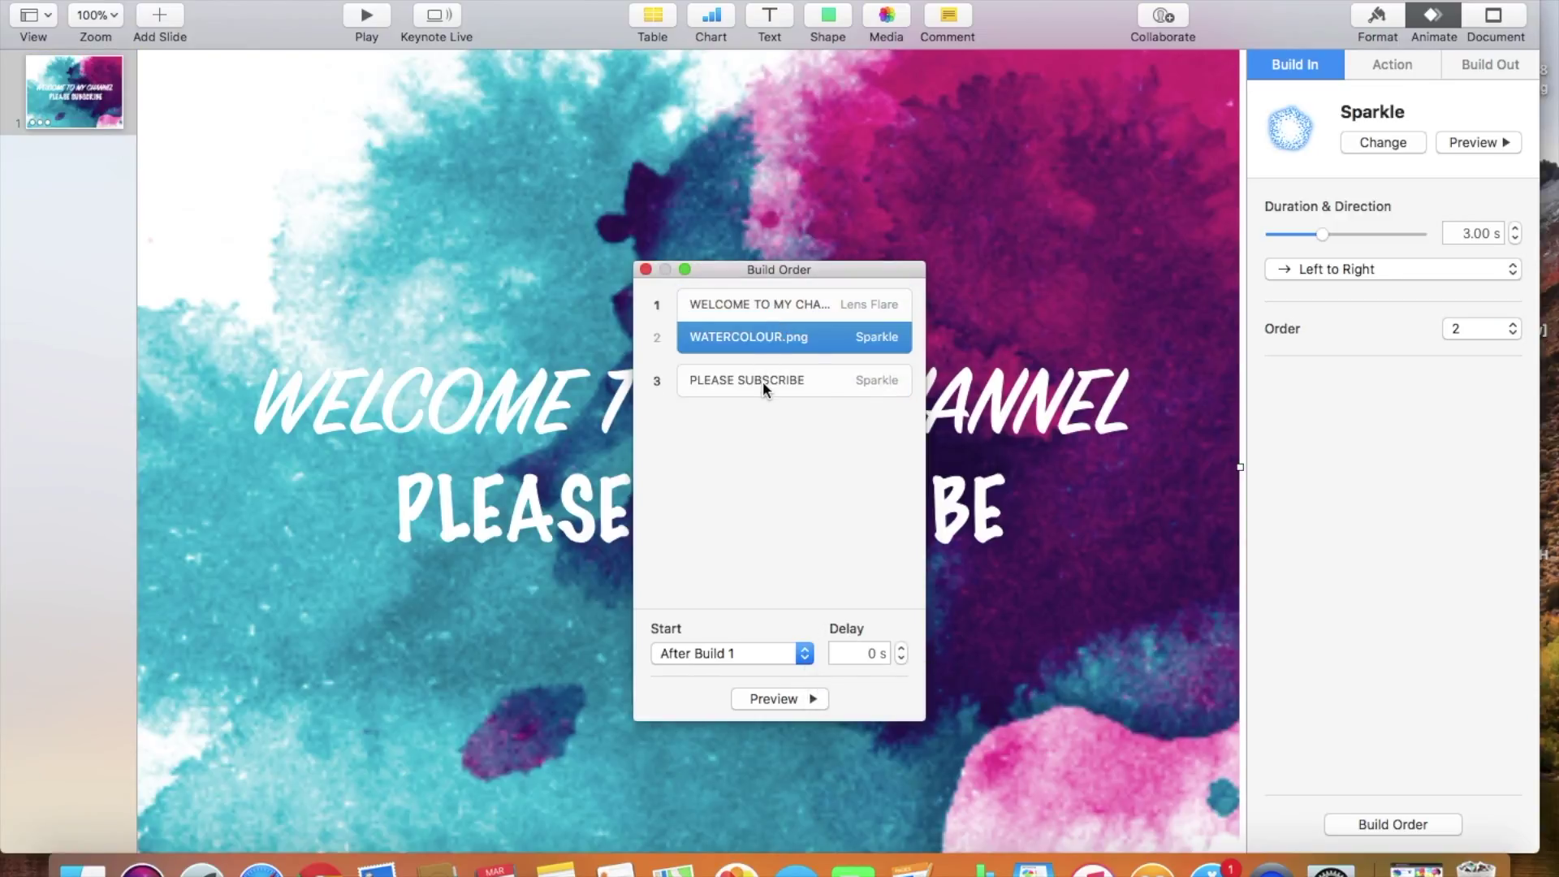
mouse_move(765, 336)
mouse_down()
mouse_move(763, 299)
mouse_move(759, 315)
mouse_up()
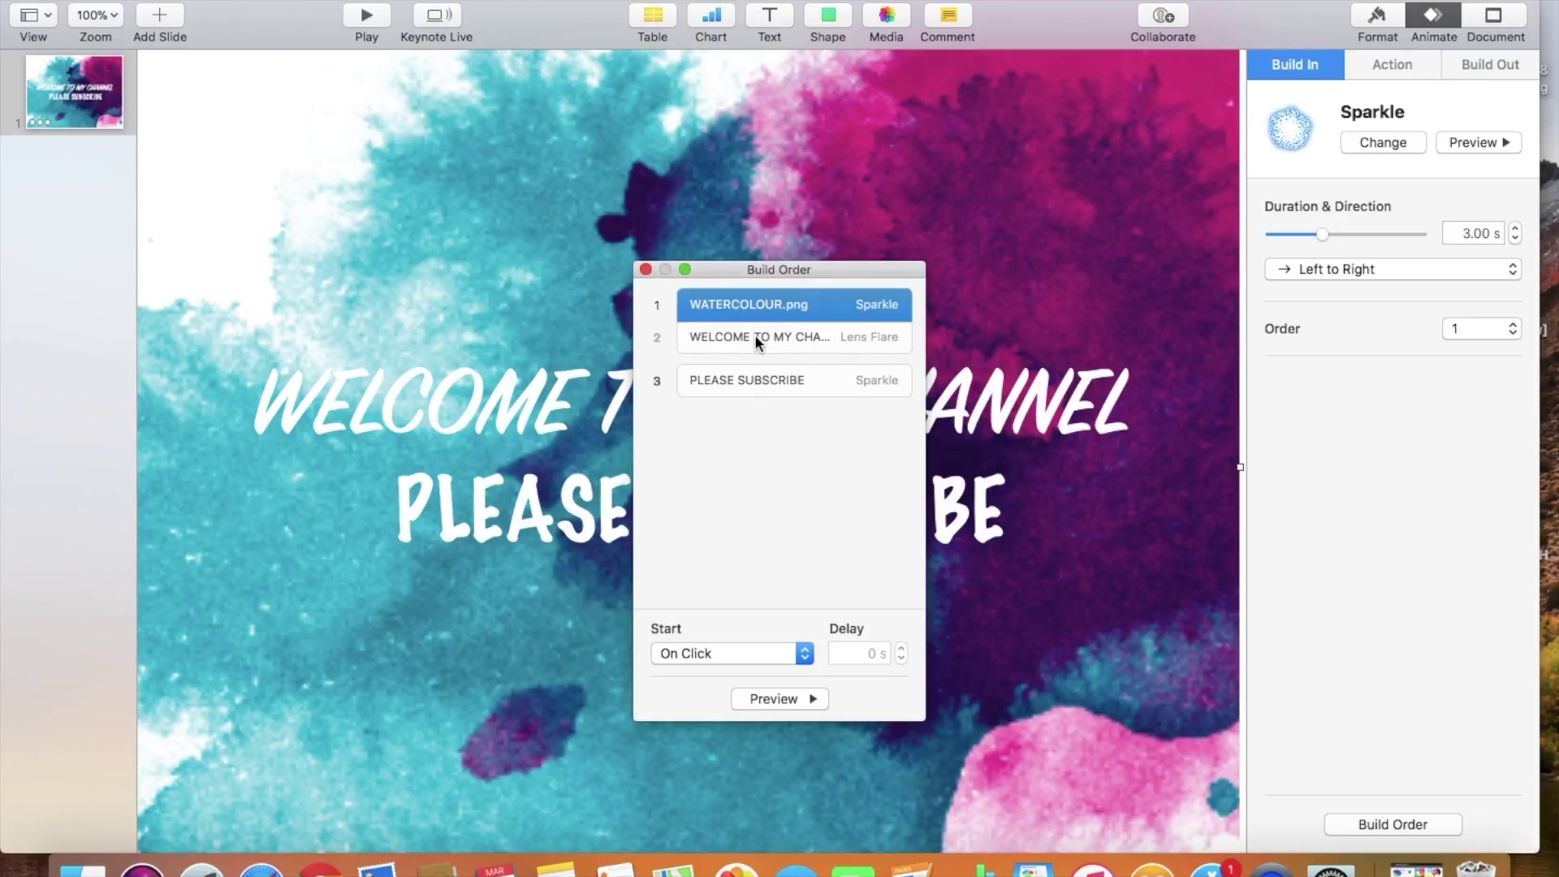
click(756, 336)
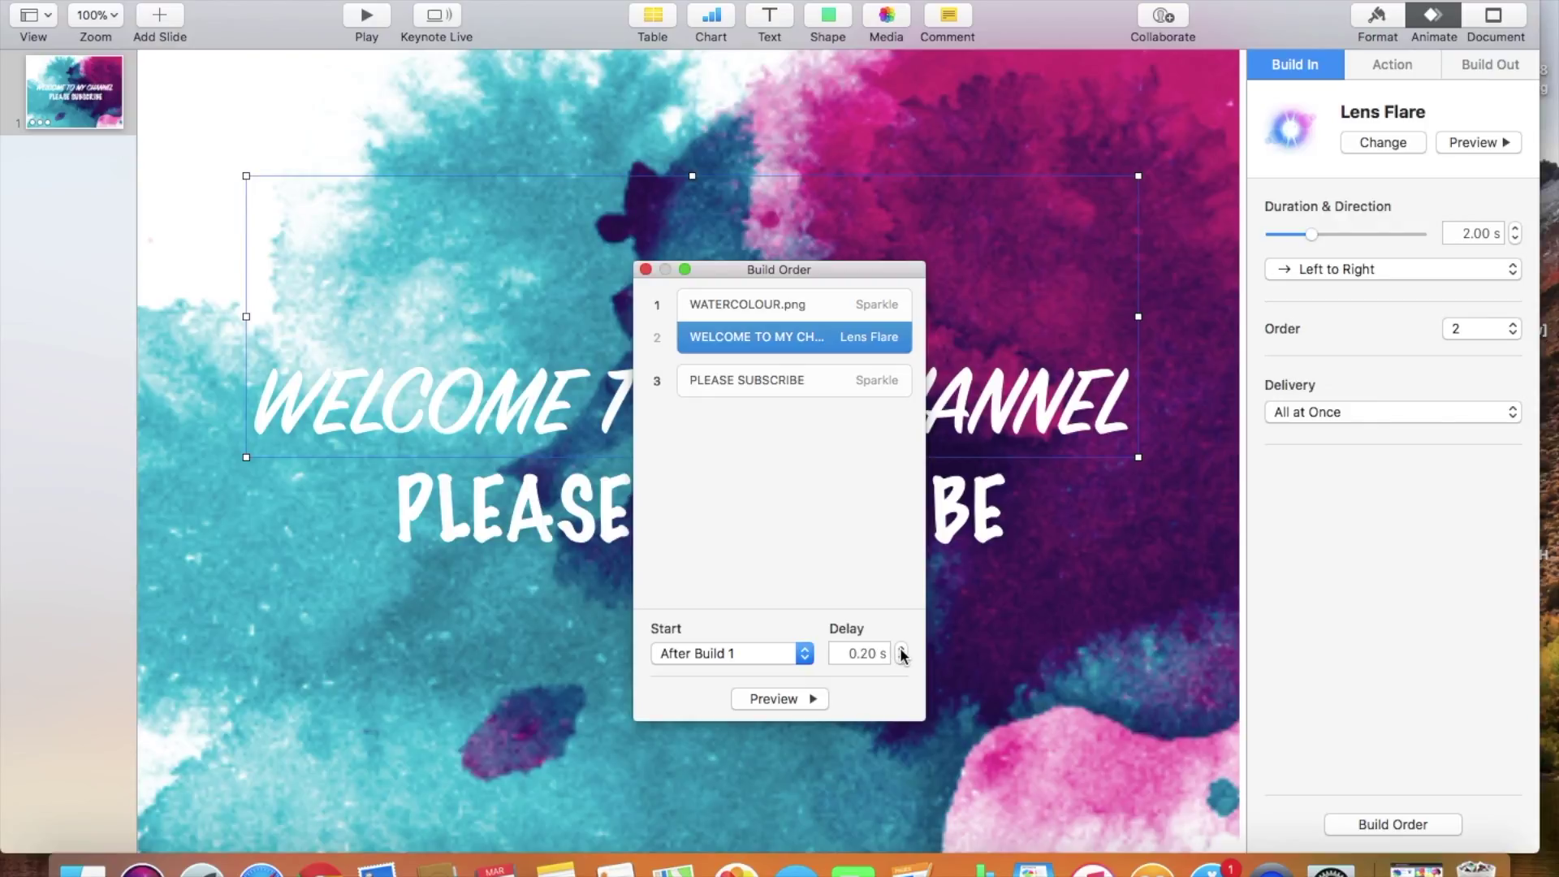
Set PLEASE SUBSCRIBE to start After Build 2 with a 0.20 s delay and preview.
click(832, 382)
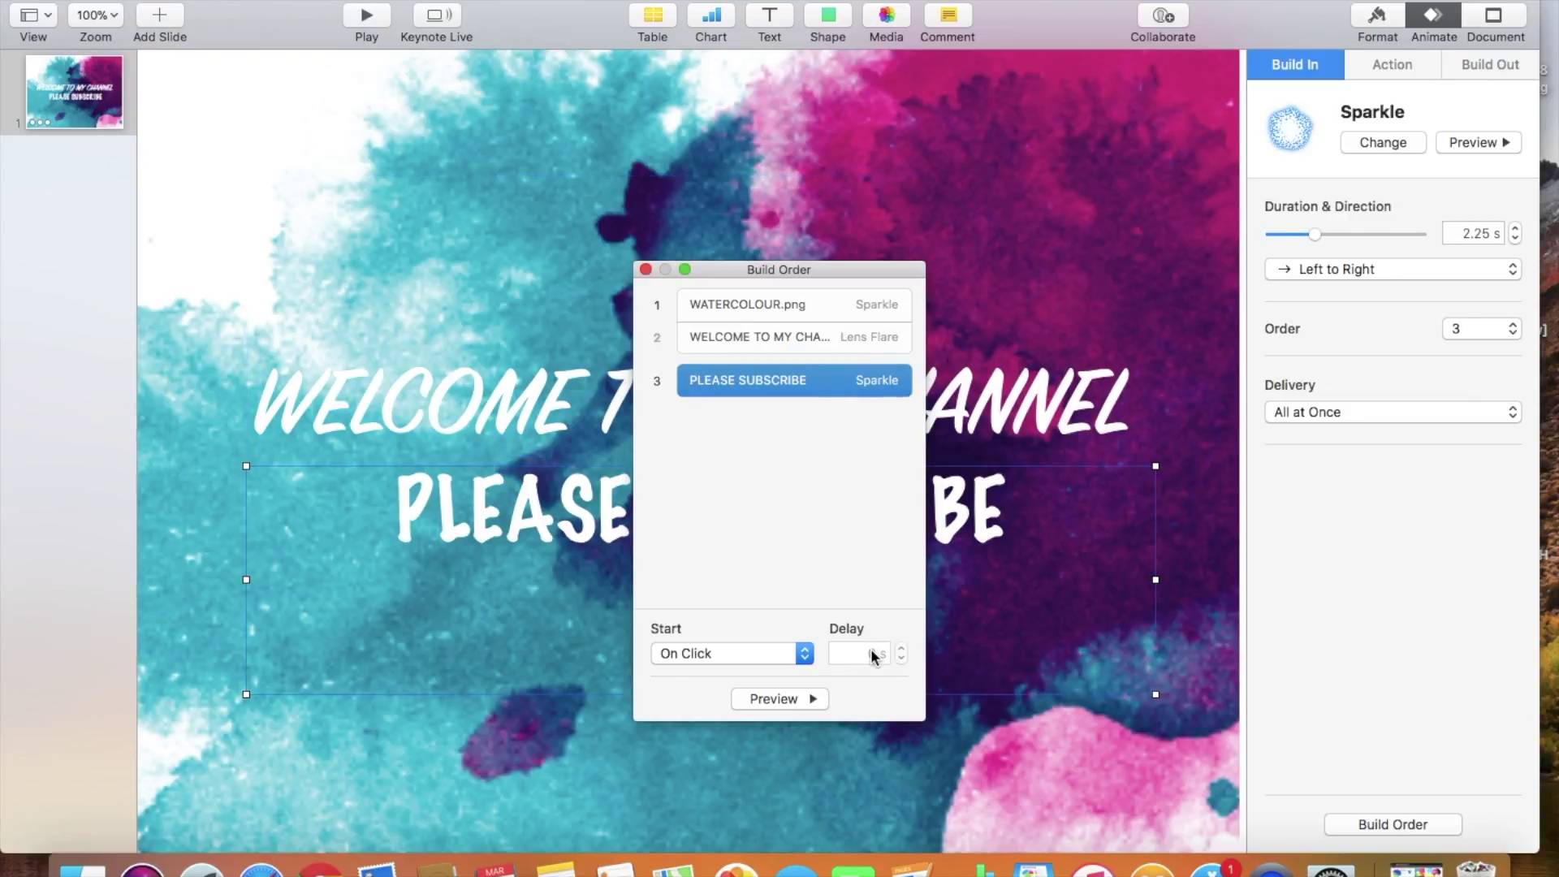
click(804, 654)
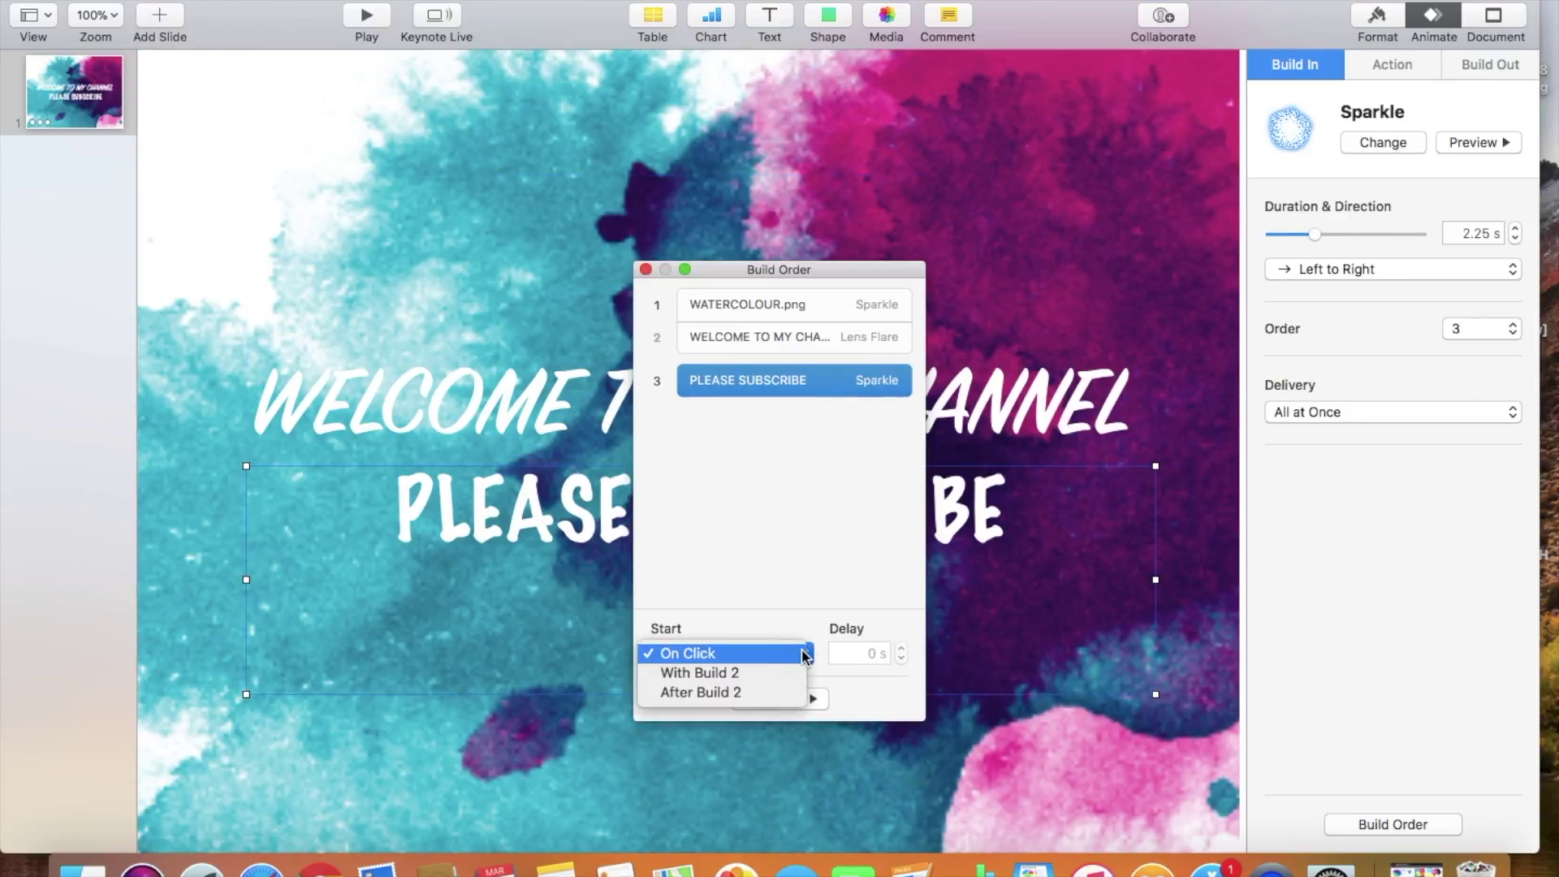
click(763, 691)
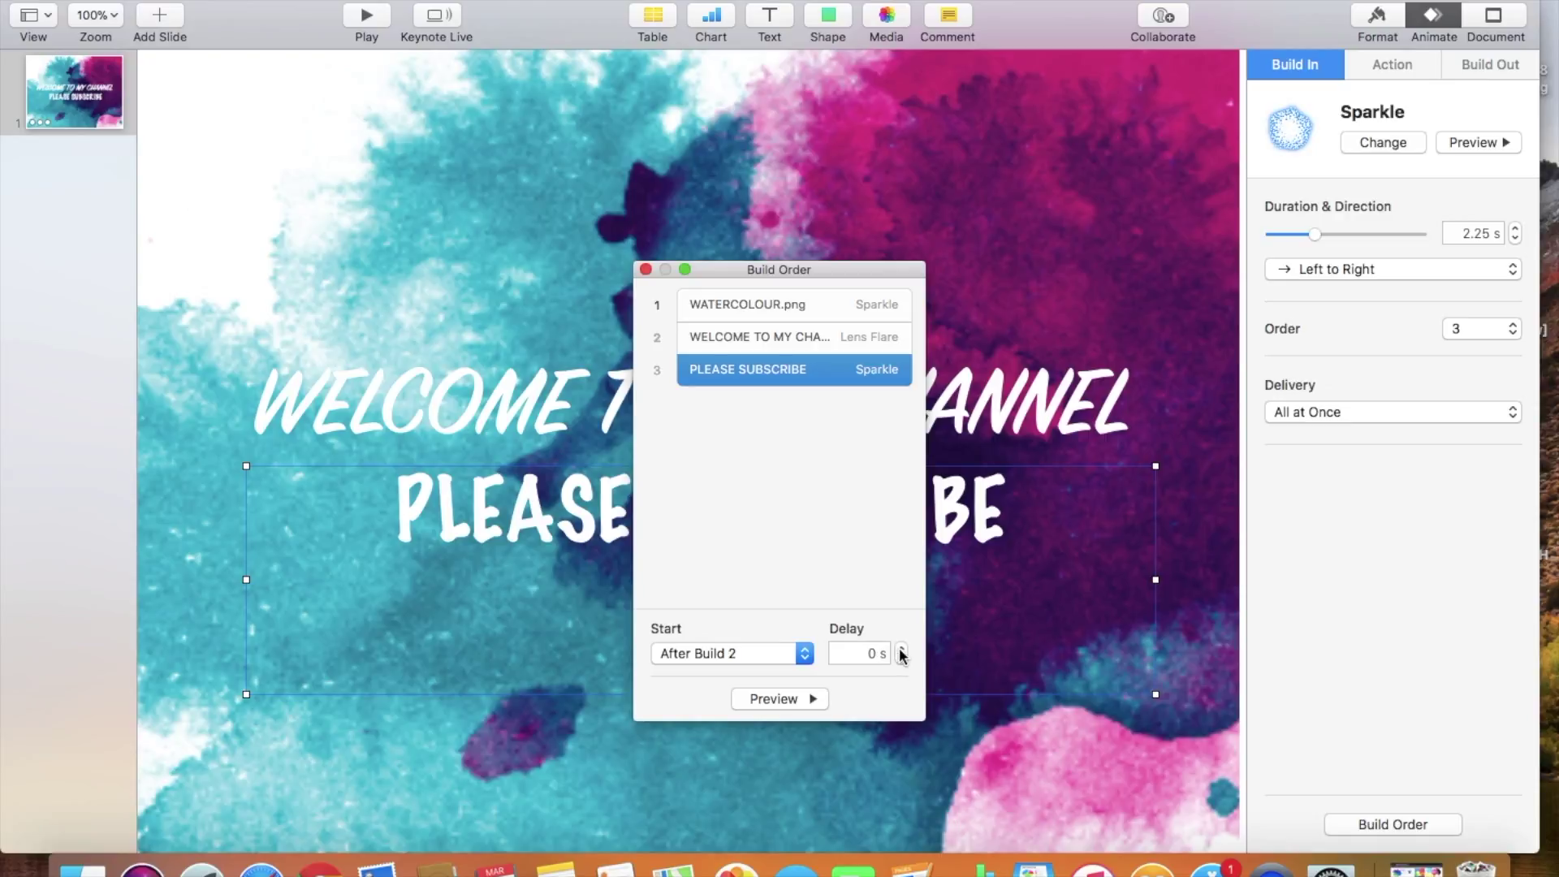
click(810, 700)
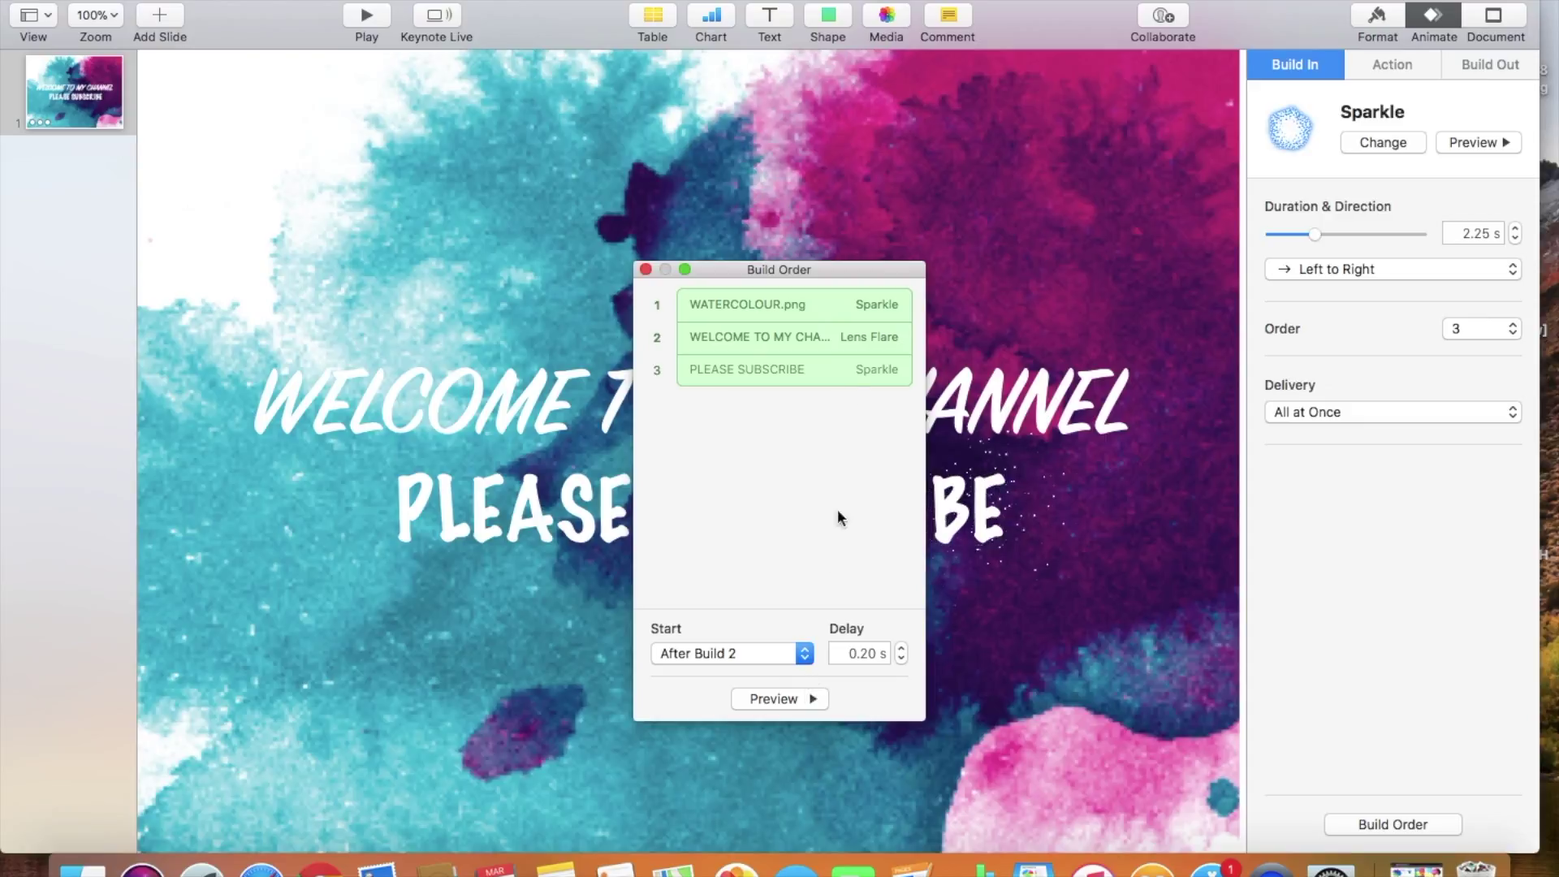
Cut the title's Lens Flare delay to 0.20 s and duration to 1.50 s, previewing each change.
click(825, 330)
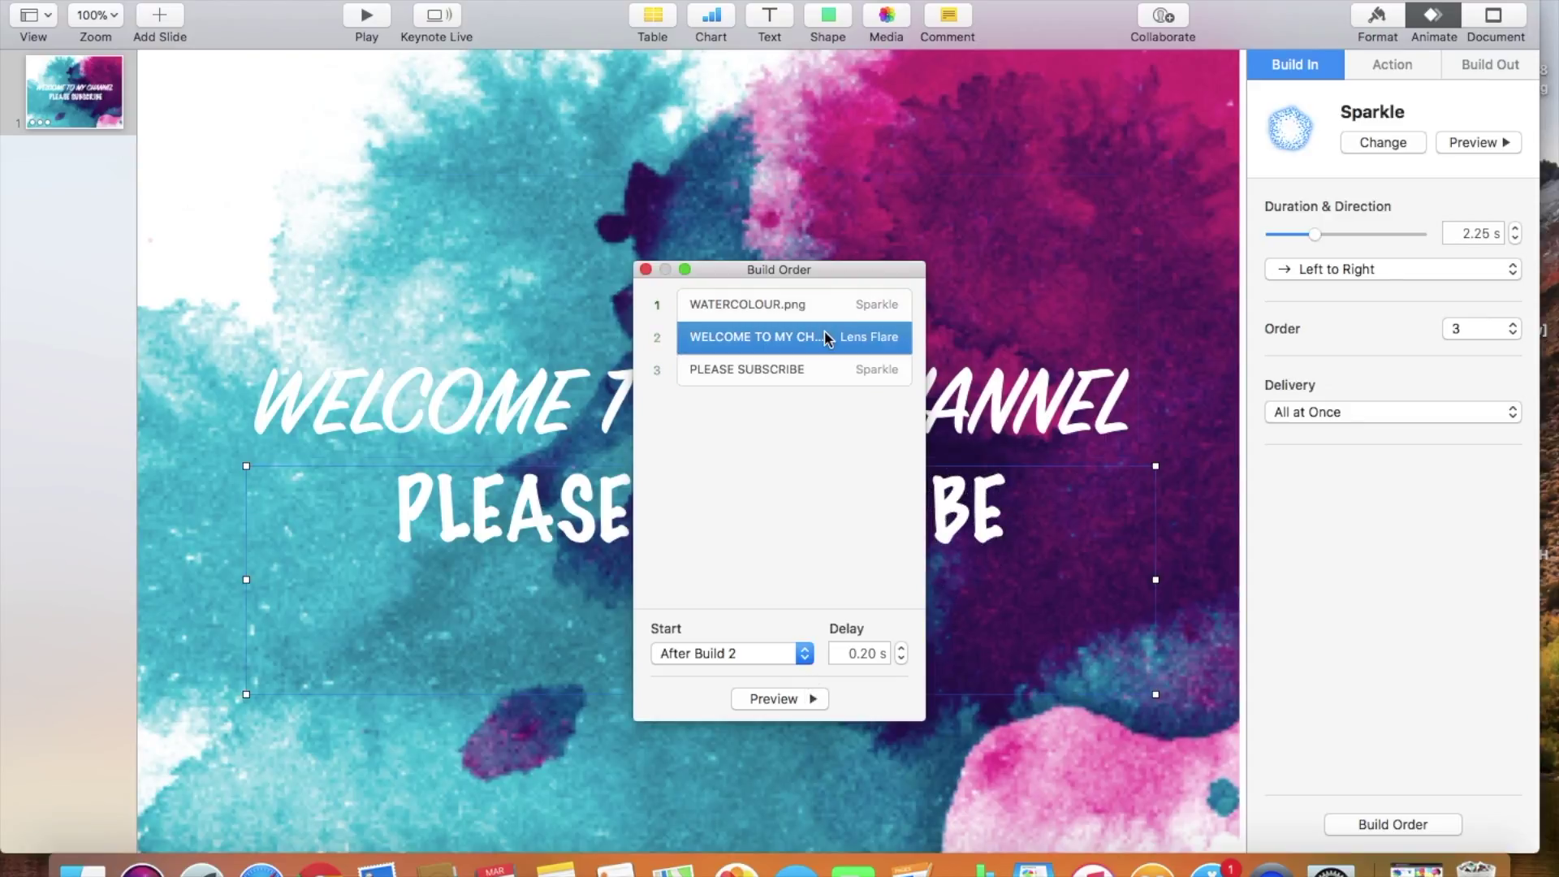
click(902, 658)
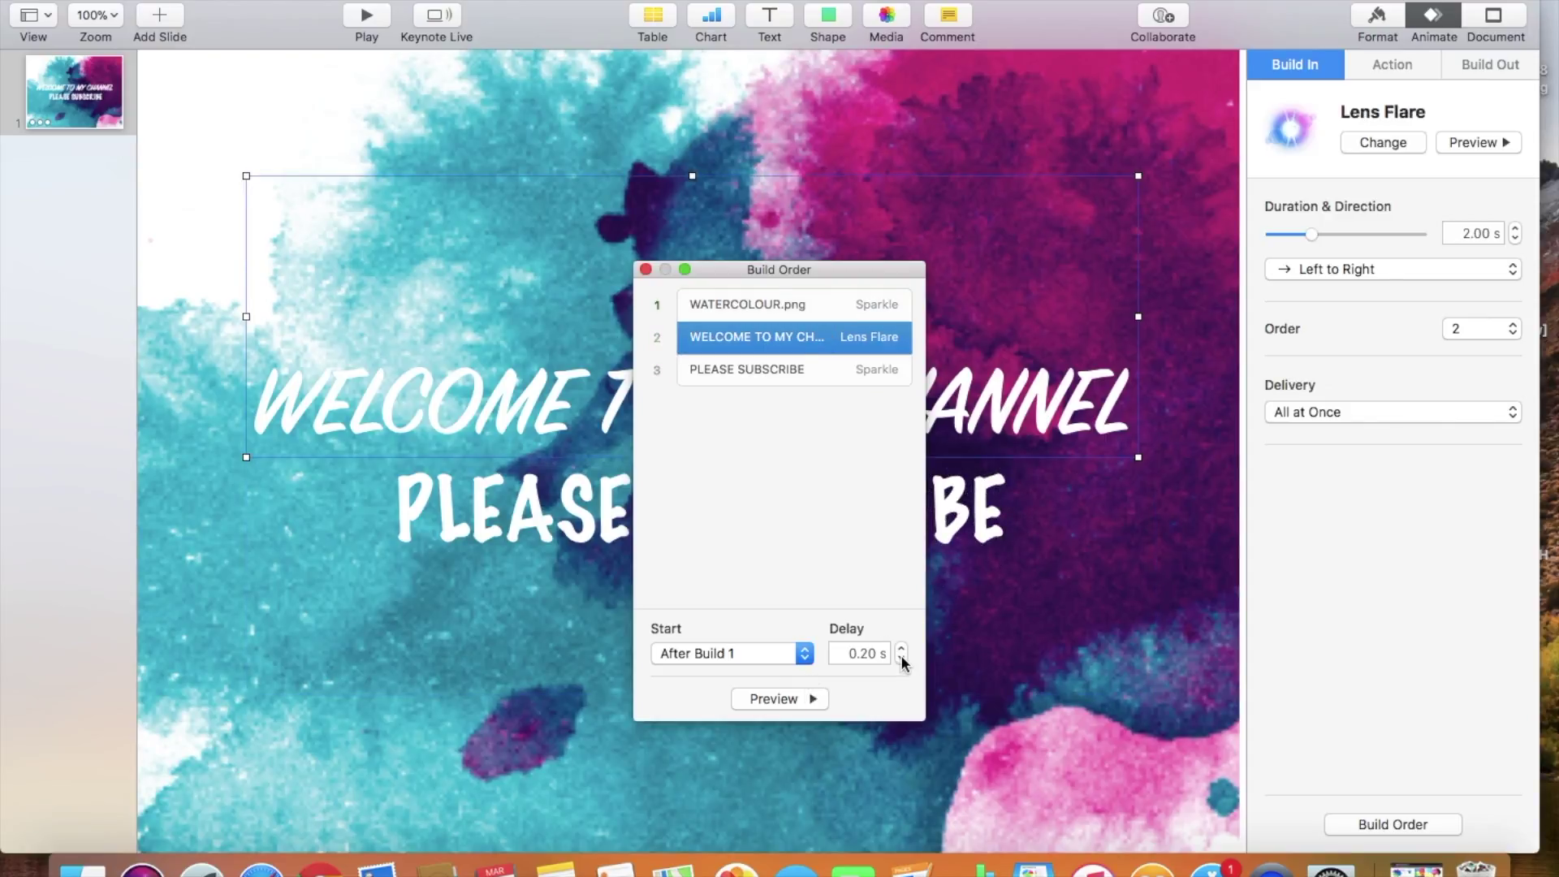
click(797, 697)
click(1516, 240)
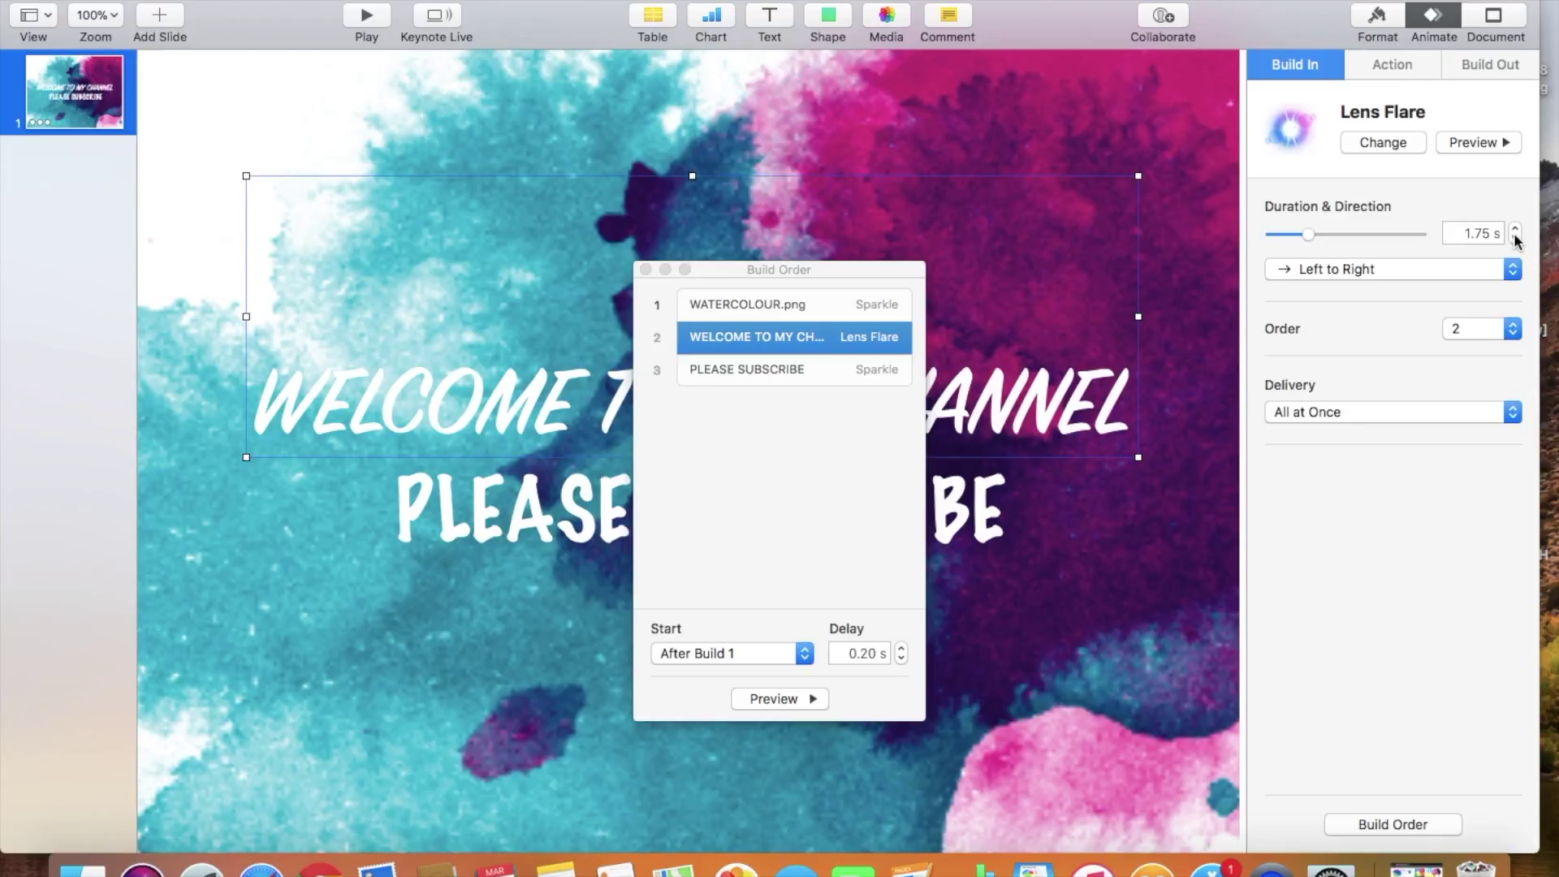
click(1515, 239)
click(796, 703)
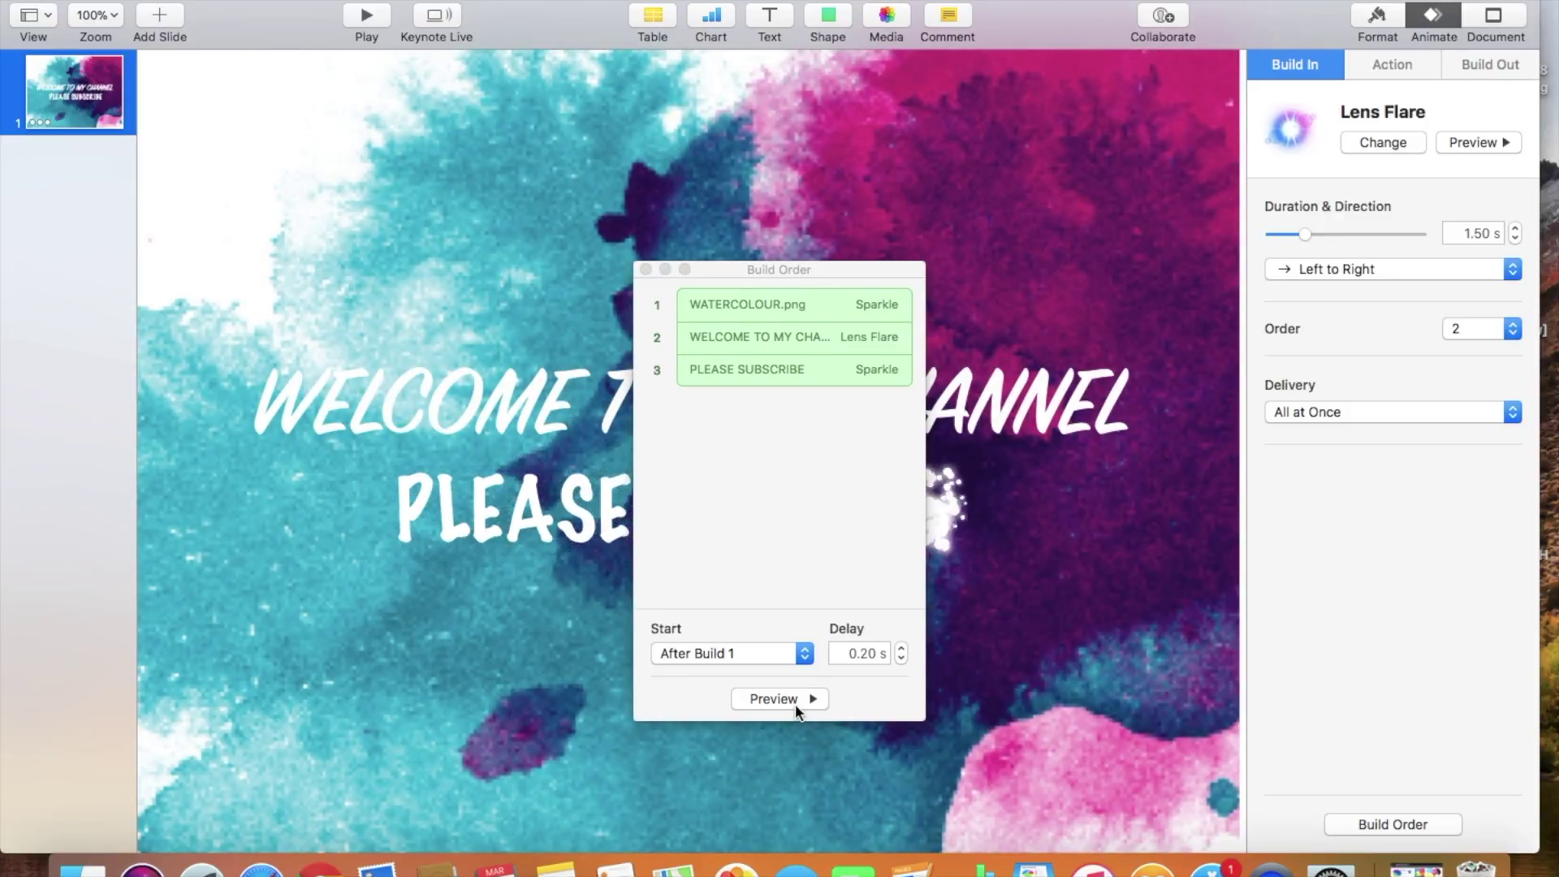
click(647, 271)
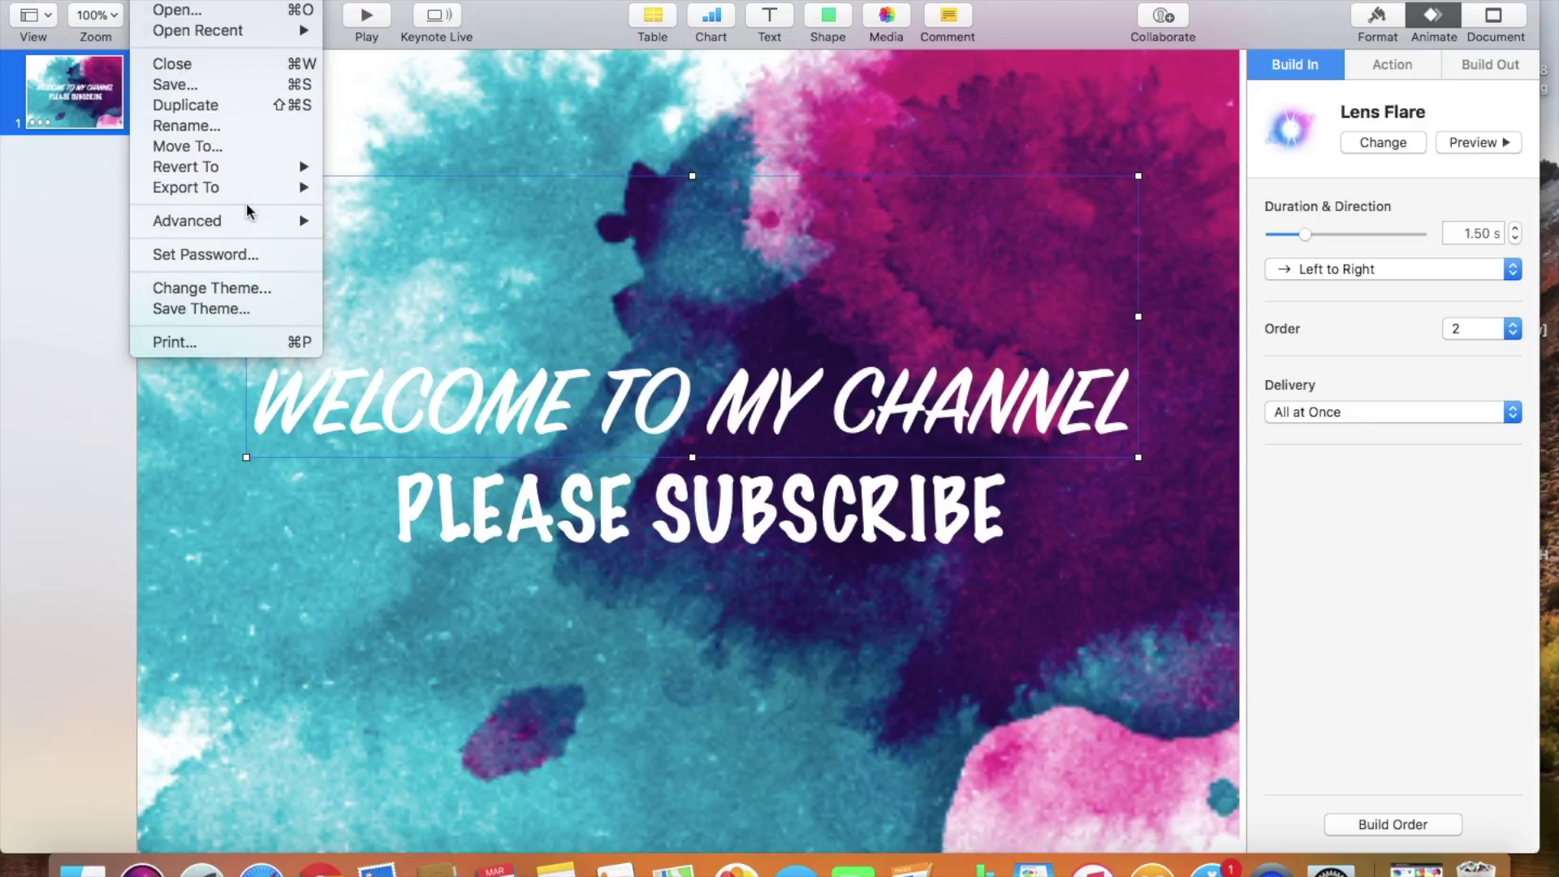
Set up a self-playing QuickTime export at 1080p and continue to the save sheet.
mouse_move(261, 197)
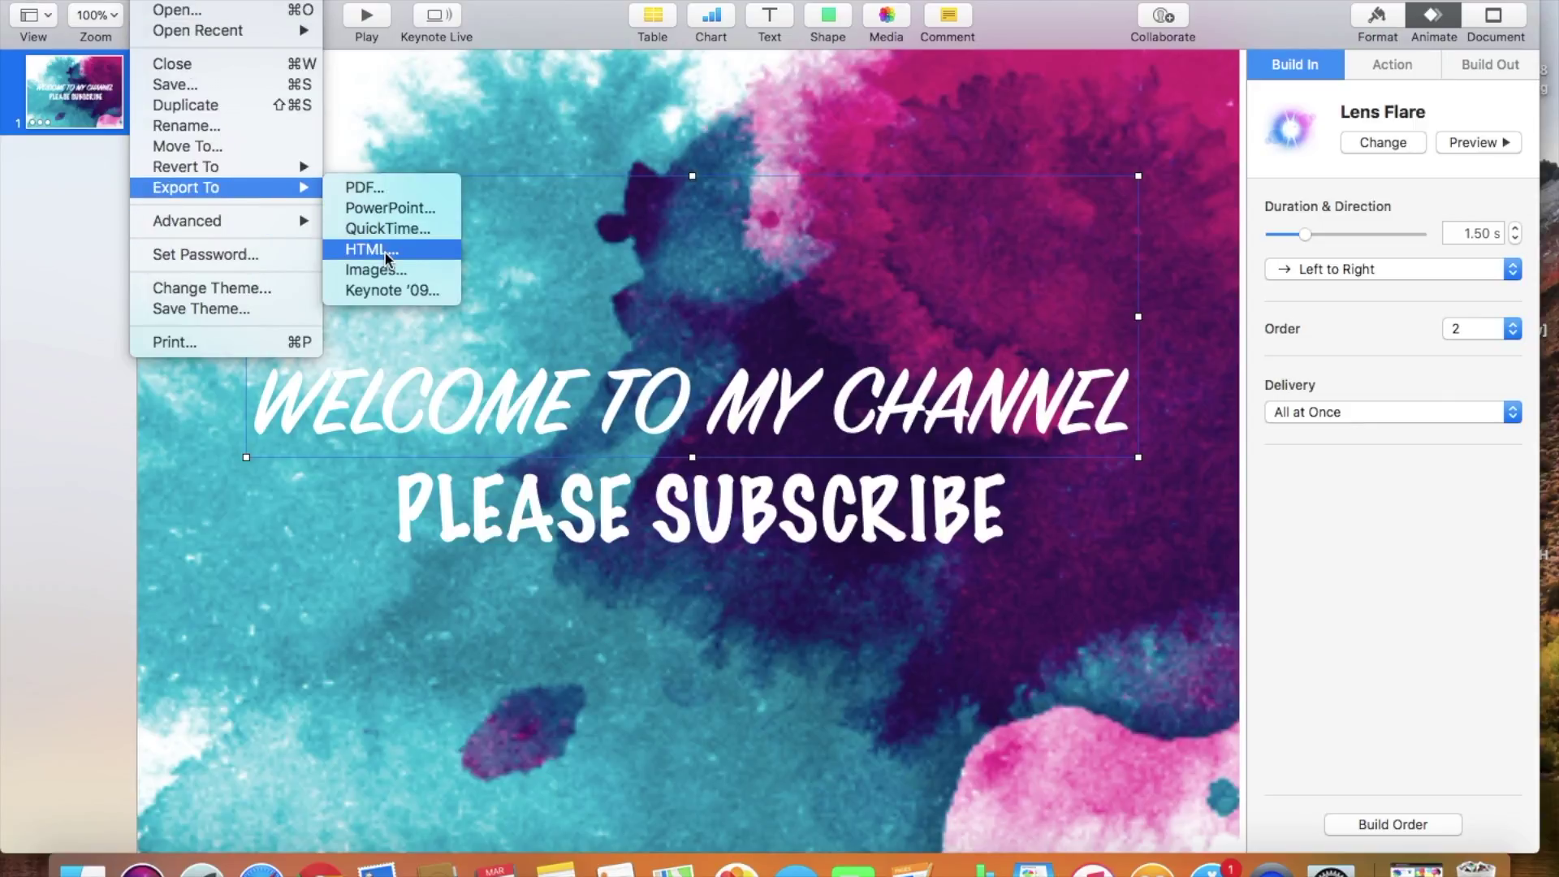
click(380, 230)
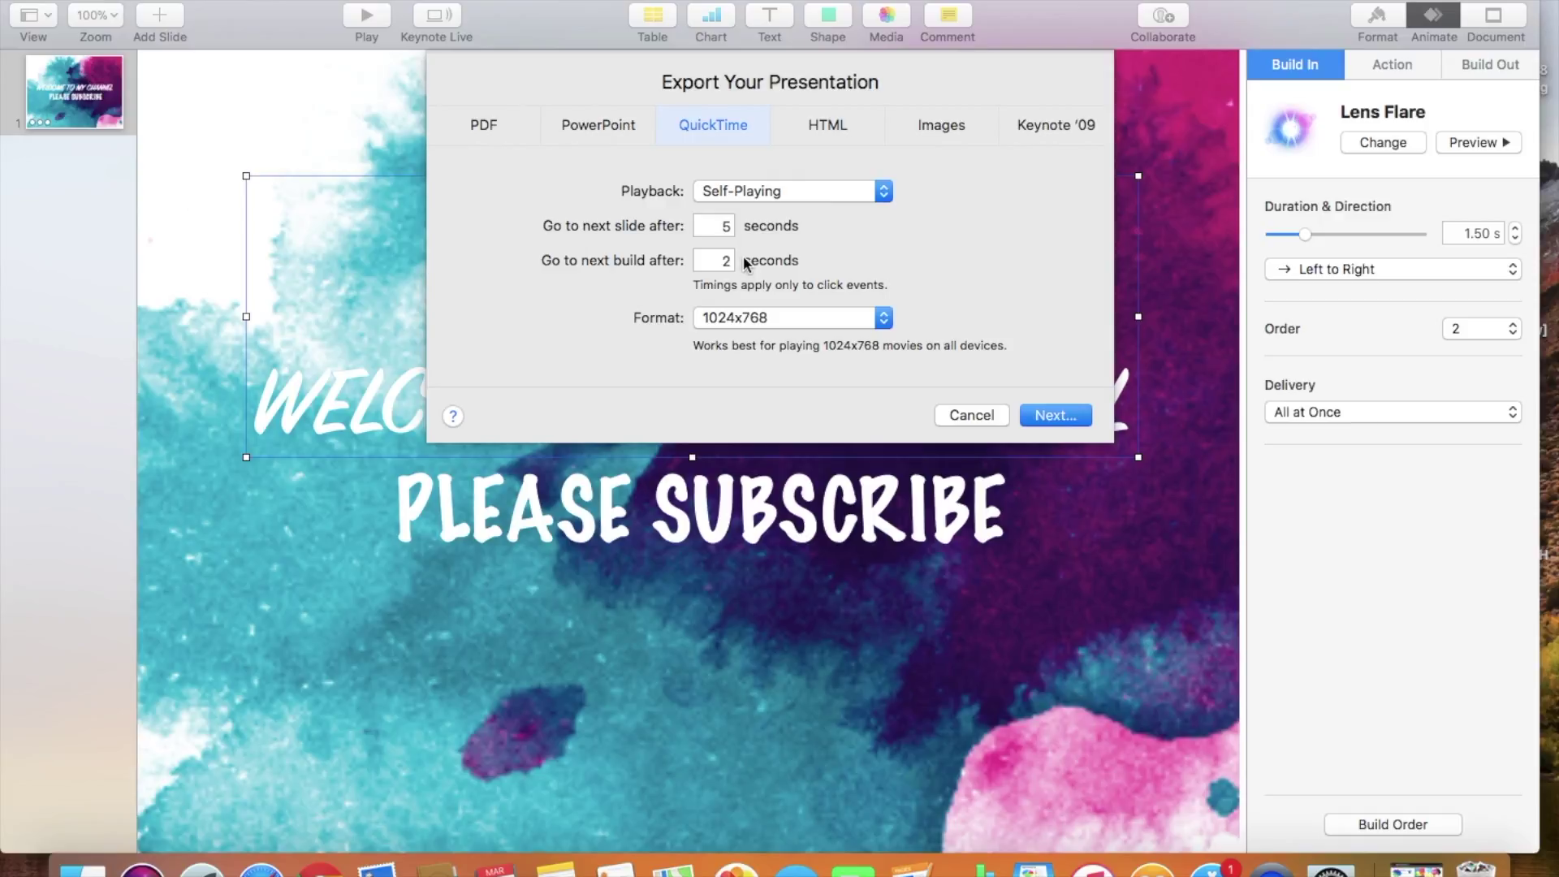
click(792, 311)
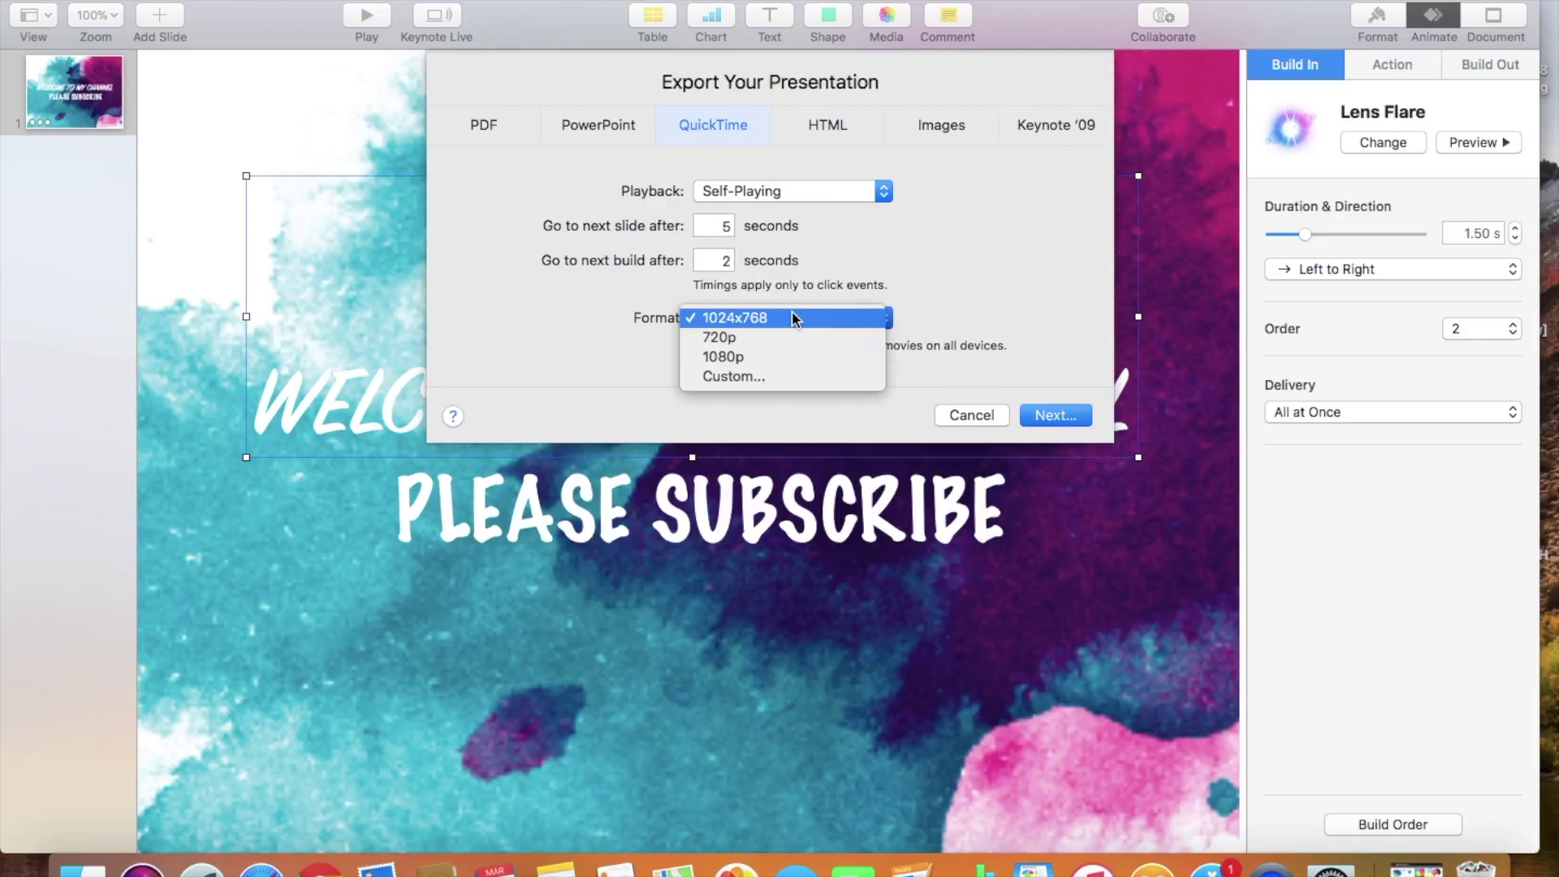
click(778, 357)
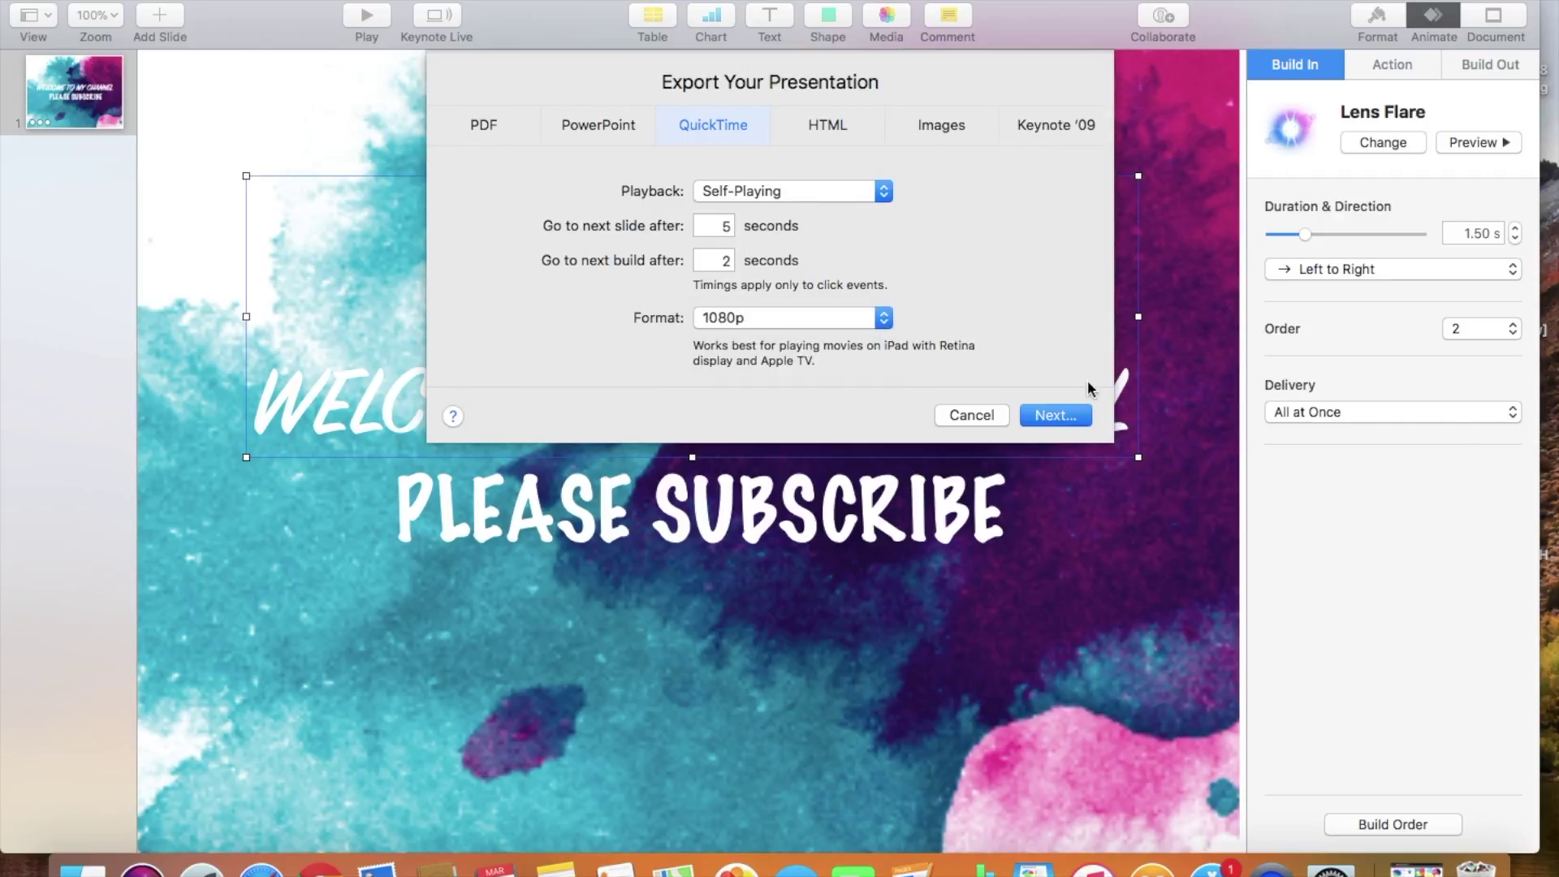
click(1081, 416)
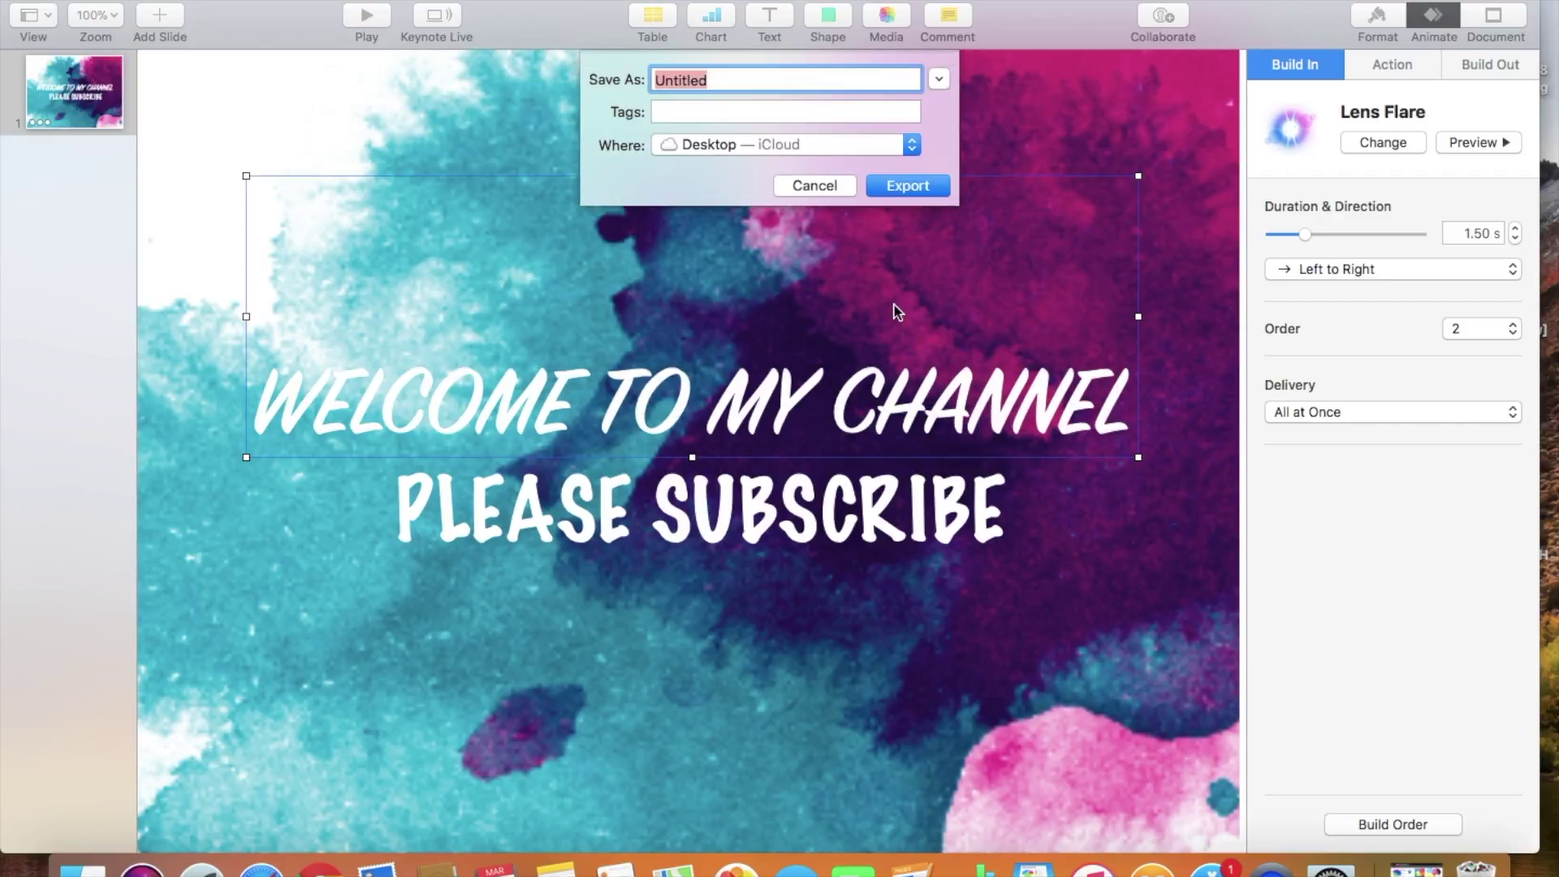
Export the movie as NEW INTRO, then close and save the presentation as NEW INTRO.
text(NEW INTRO)
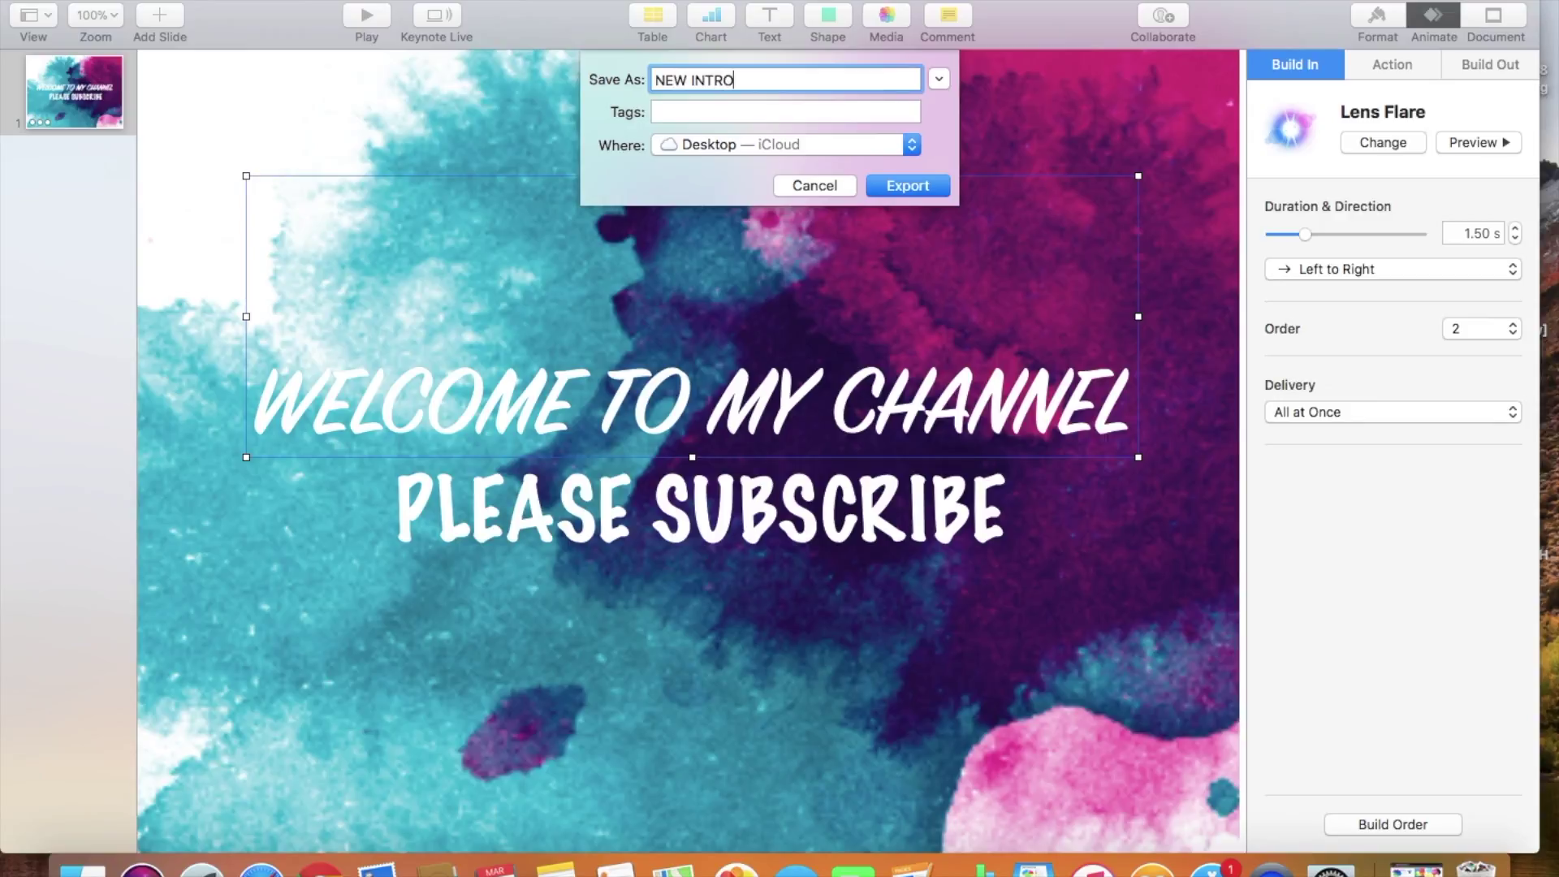
key(Return)
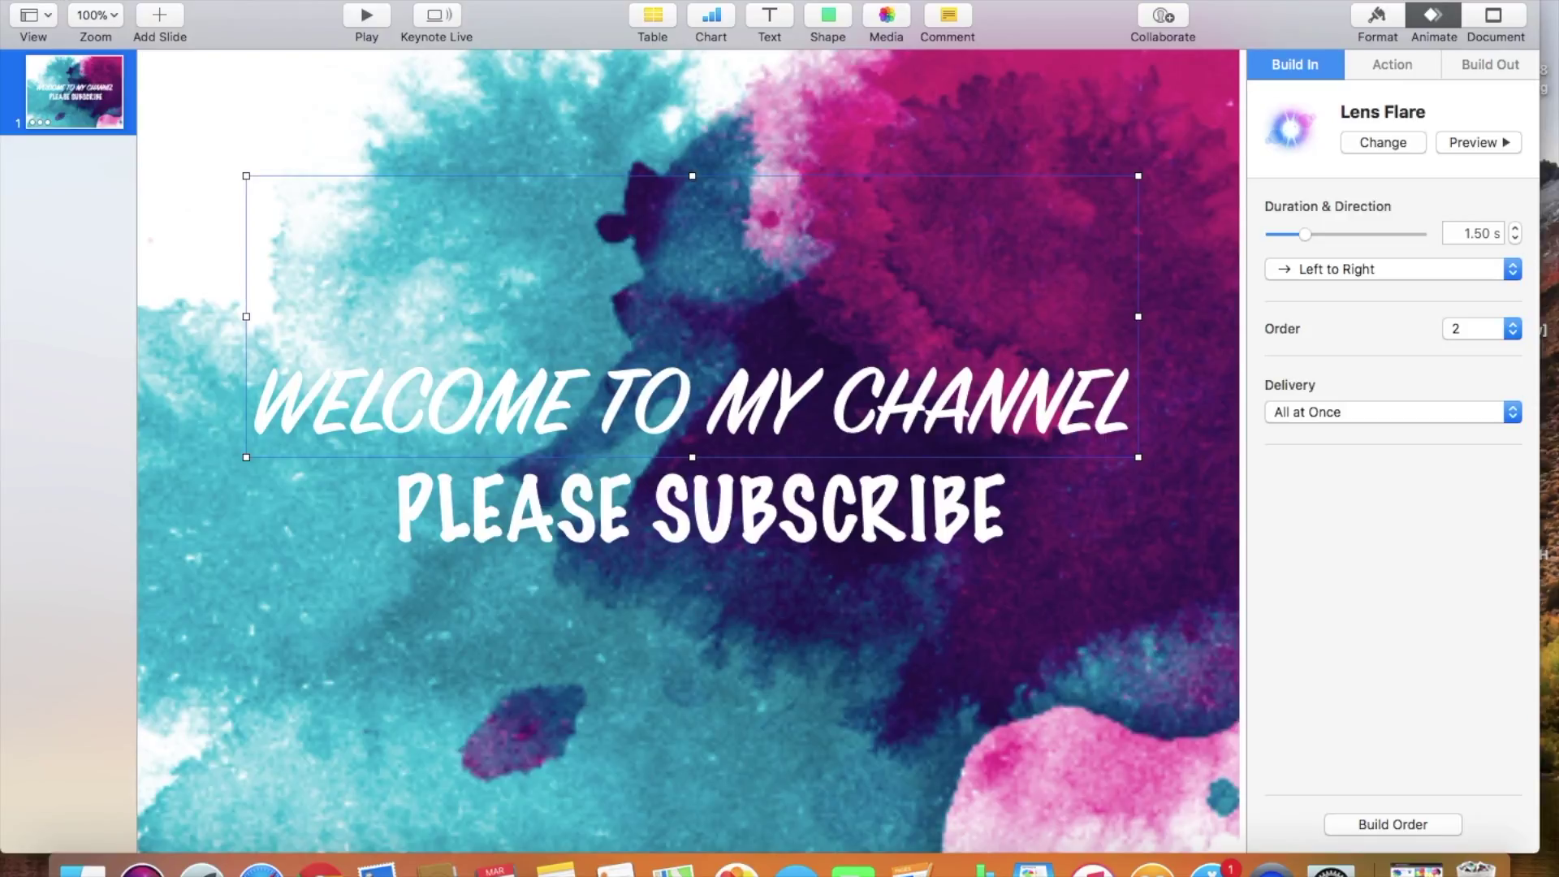
key(super+w)
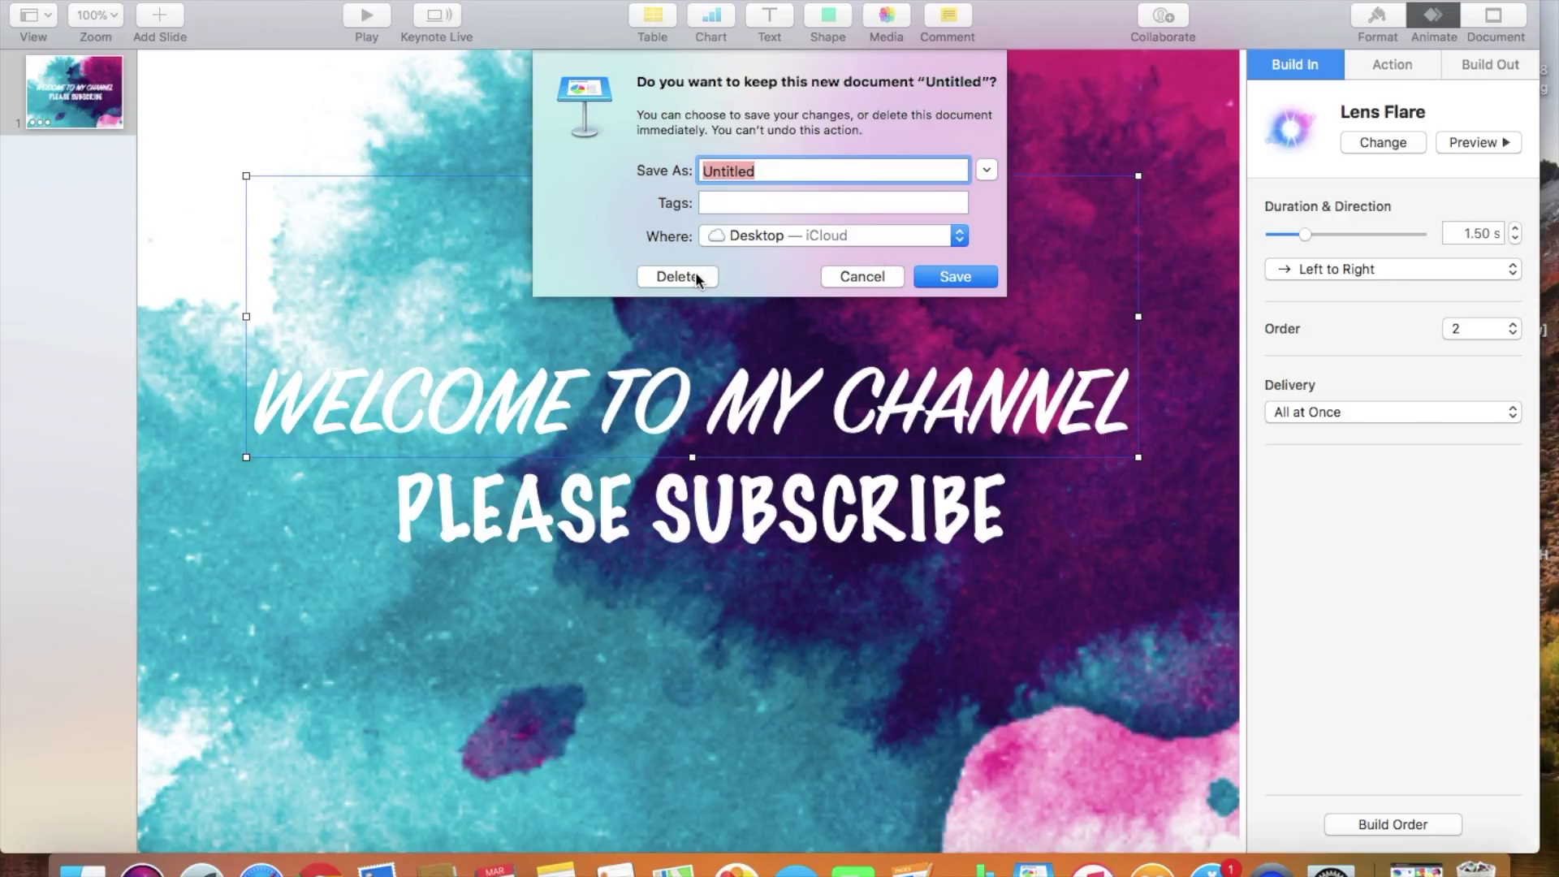
text(NEW INTRO)
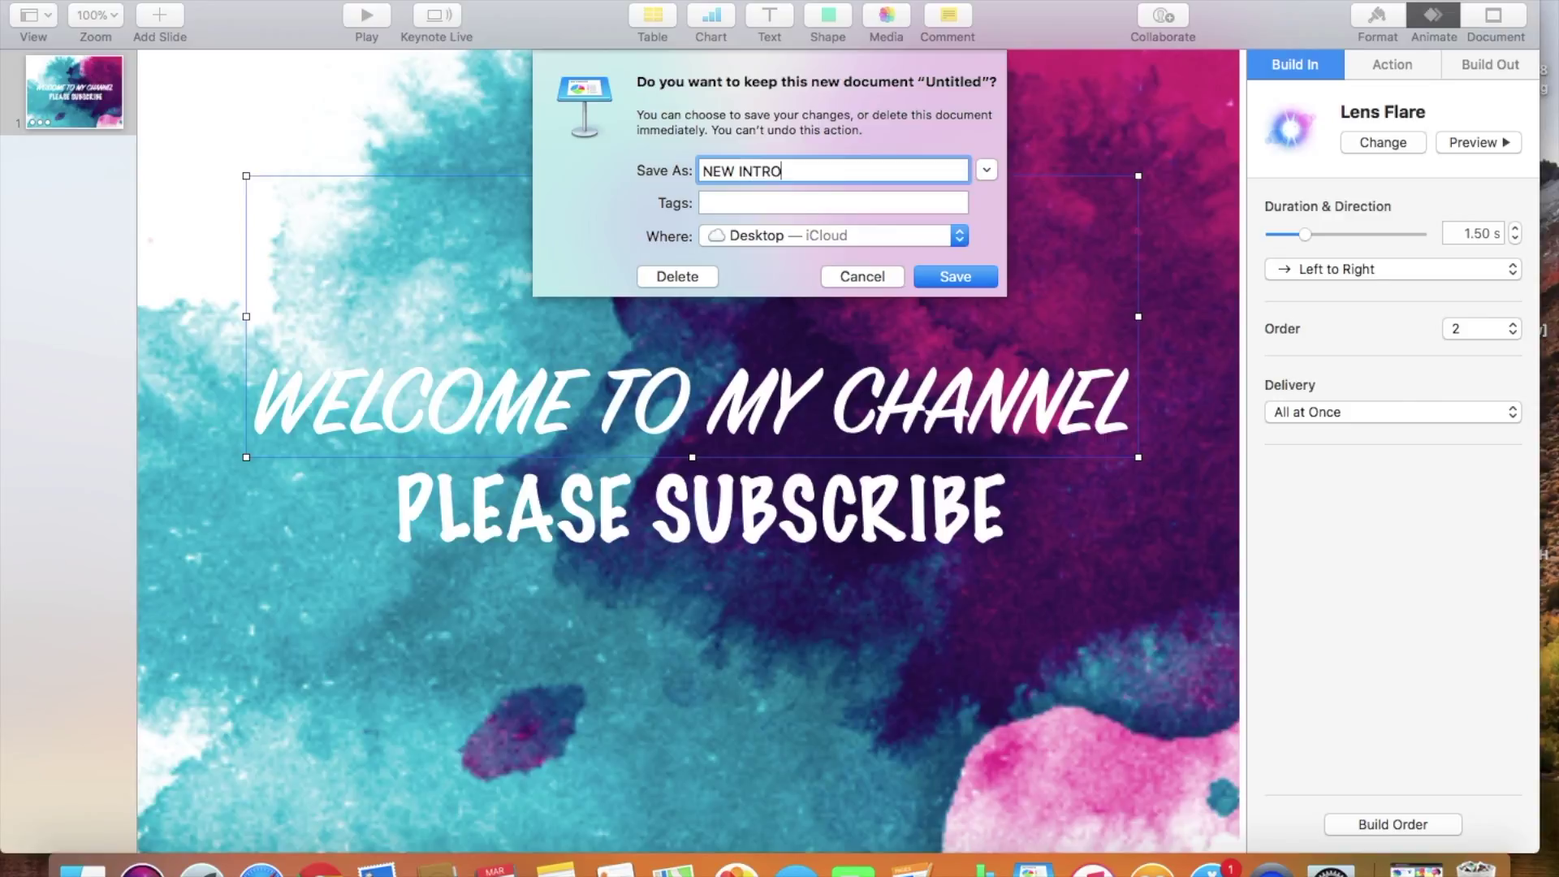
key(Return)
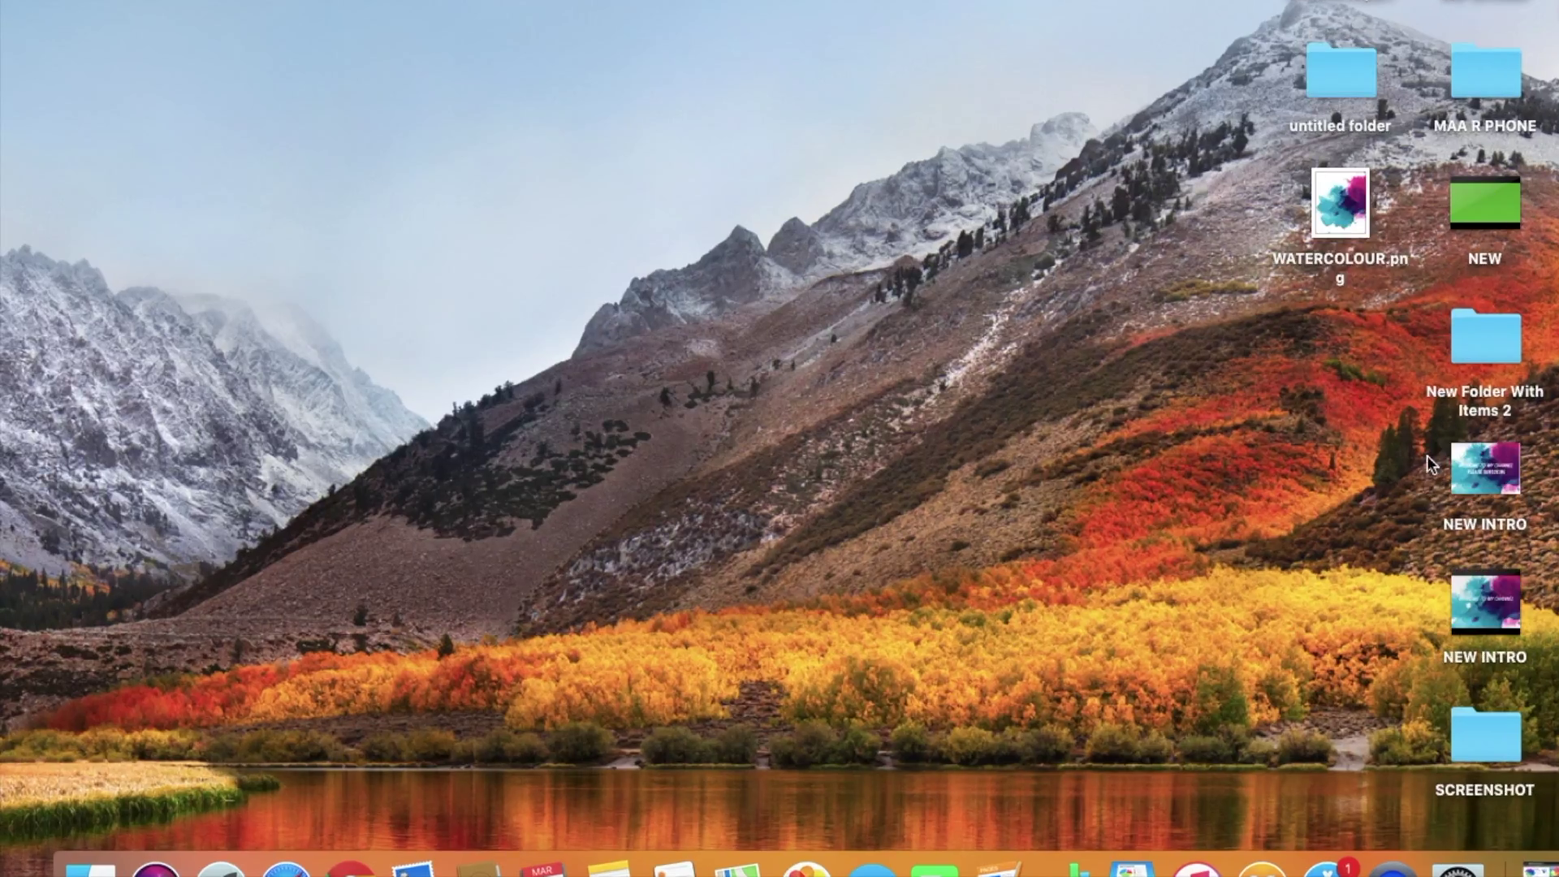
Open the NEW INTRO movie from the desktop in QuickTime Player.
click(1465, 616)
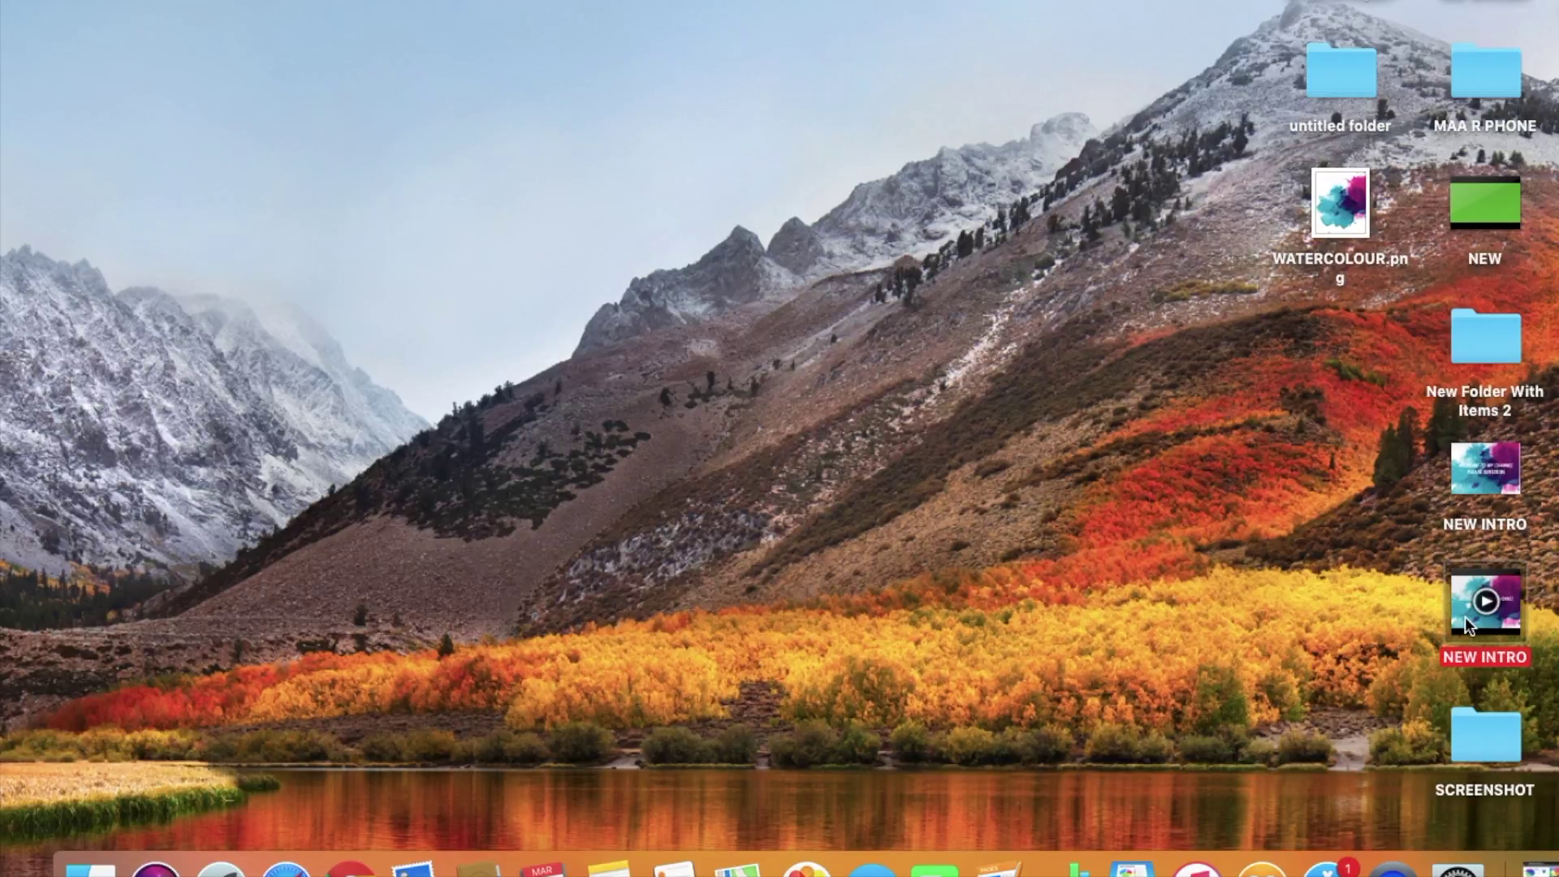
right_click(1464, 616)
mouse_move(1329, 401)
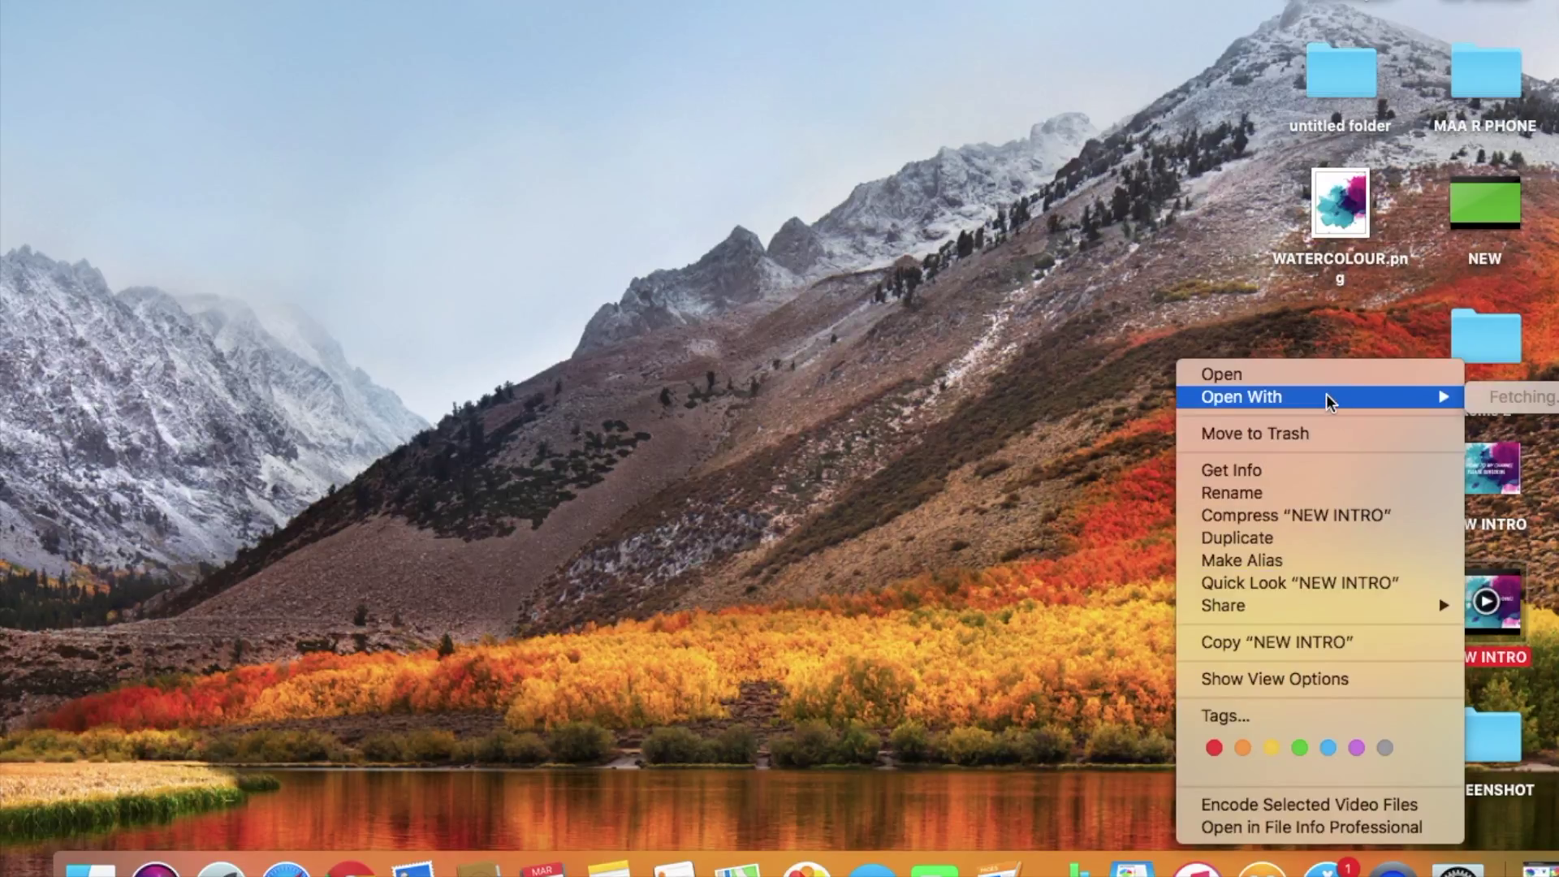
click(1054, 462)
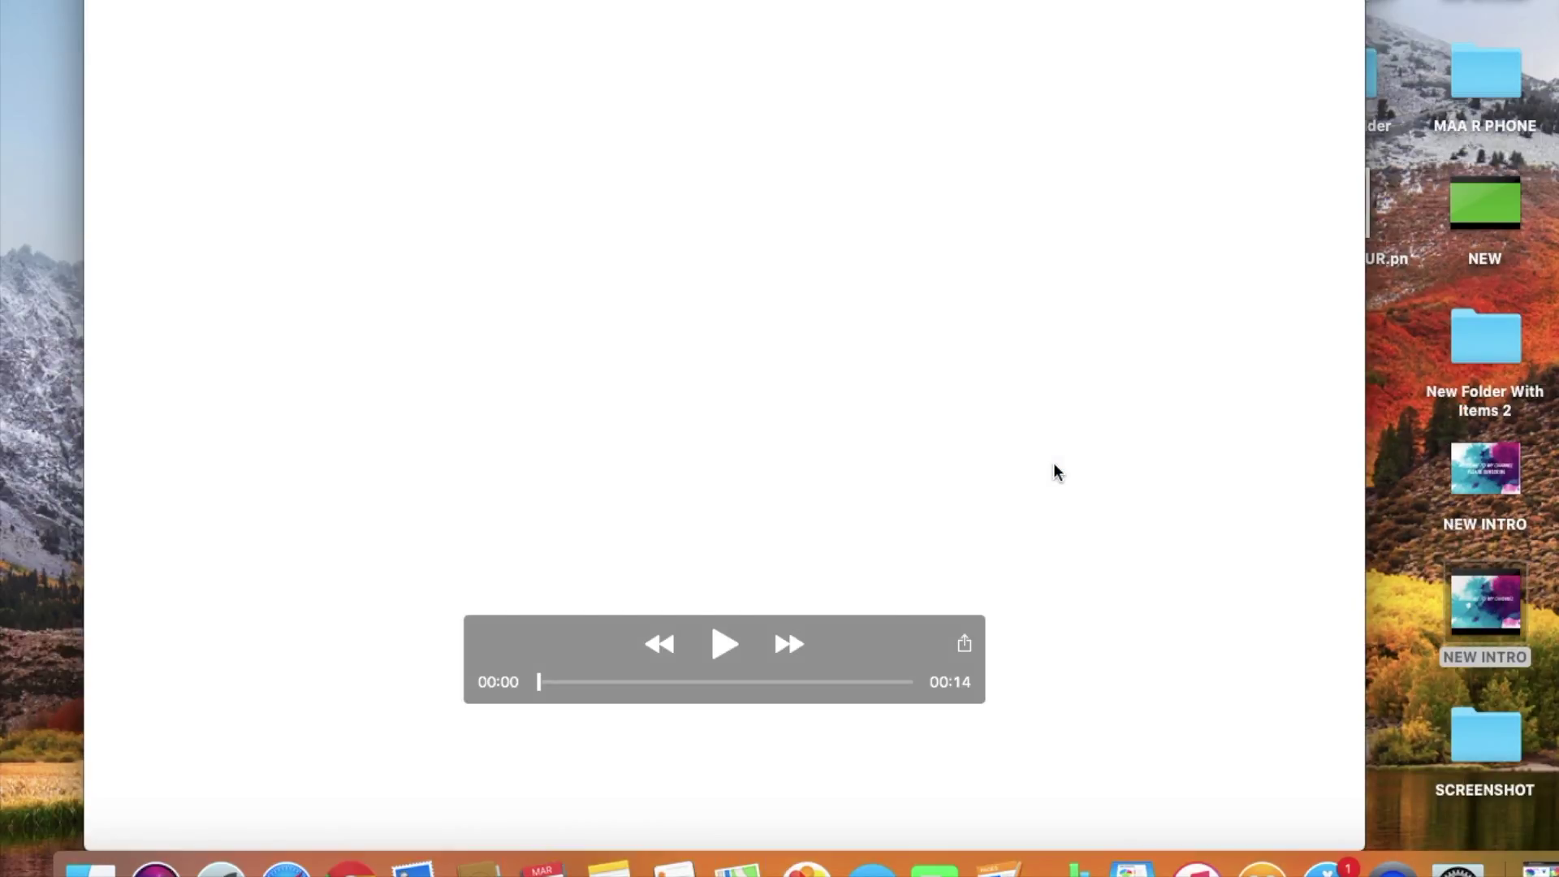
Start playback of the 14-second NEW INTRO movie.
key(space)
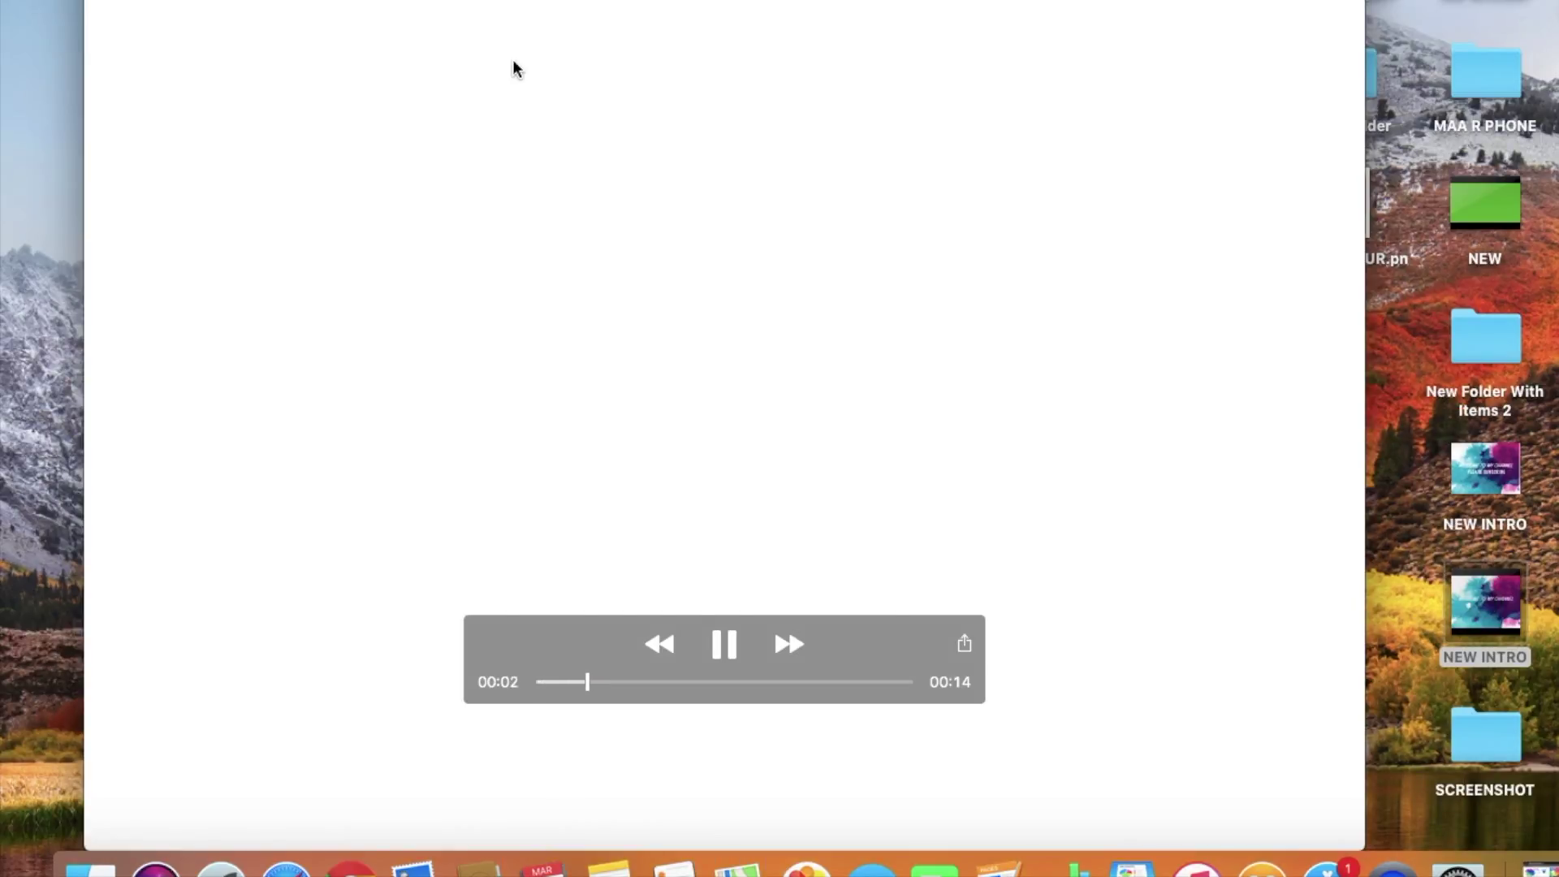